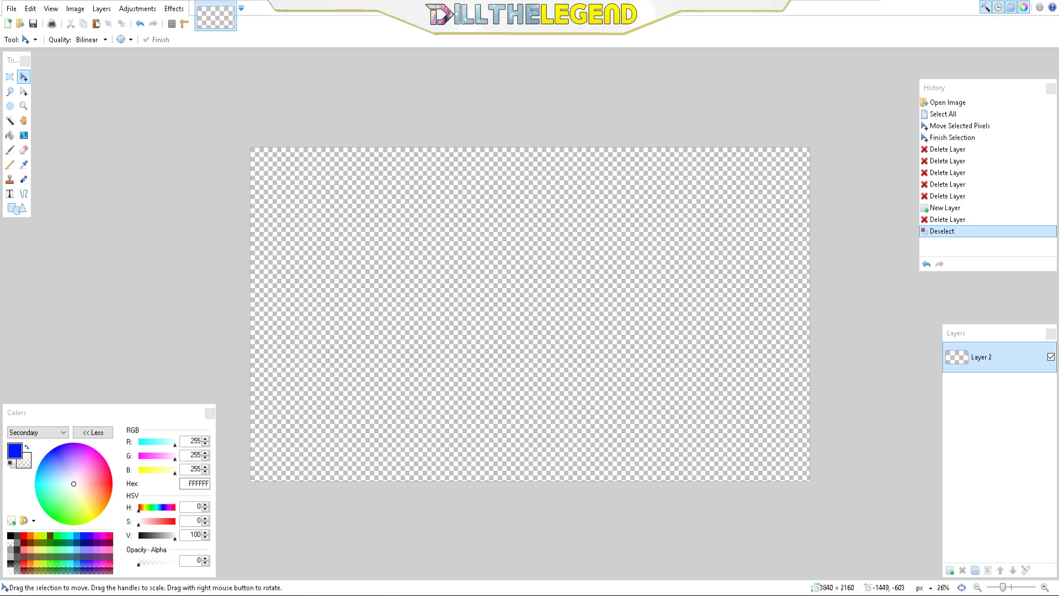
pyautogui.click(168, 12)
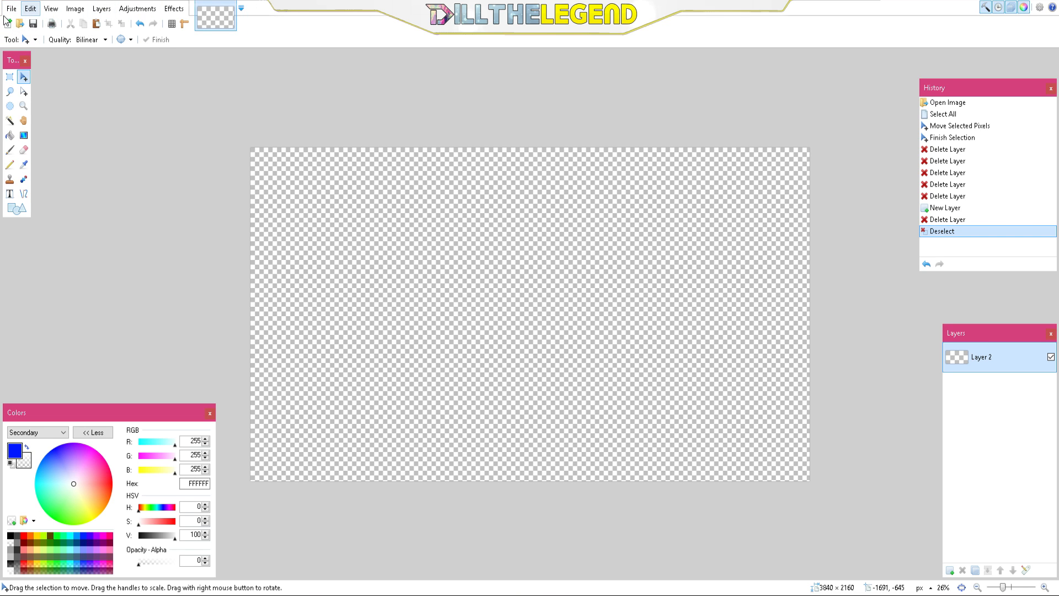
pyautogui.click(29, 9)
pyautogui.click(26, 8)
# Create a new blank image 3612 pixels wide and 1936 pixels high
pyautogui.click(12, 9)
pyautogui.click(12, 10)
pyautogui.click(11, 8)
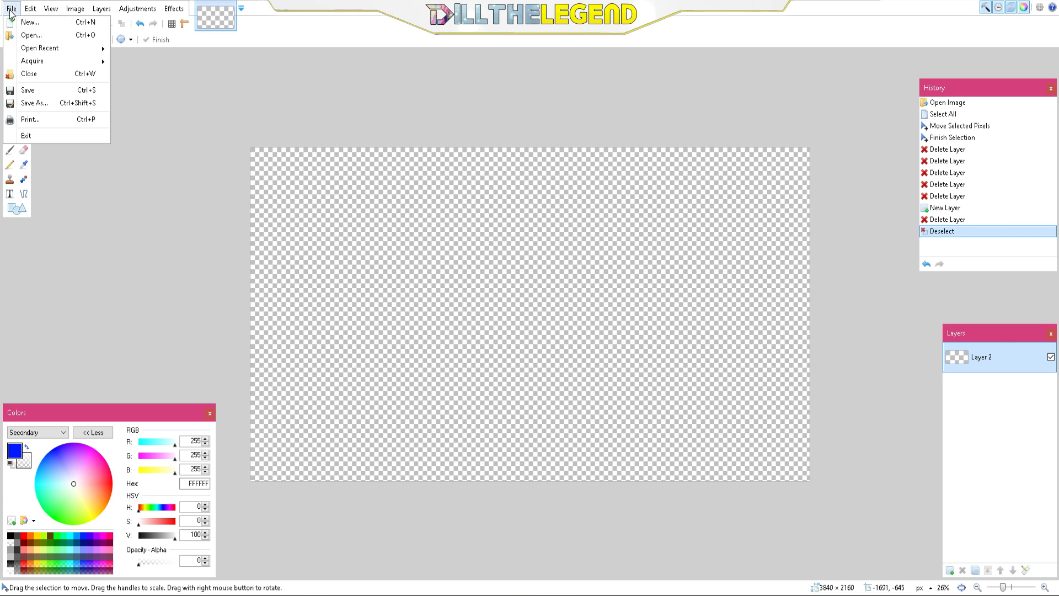
pyautogui.click(70, 36)
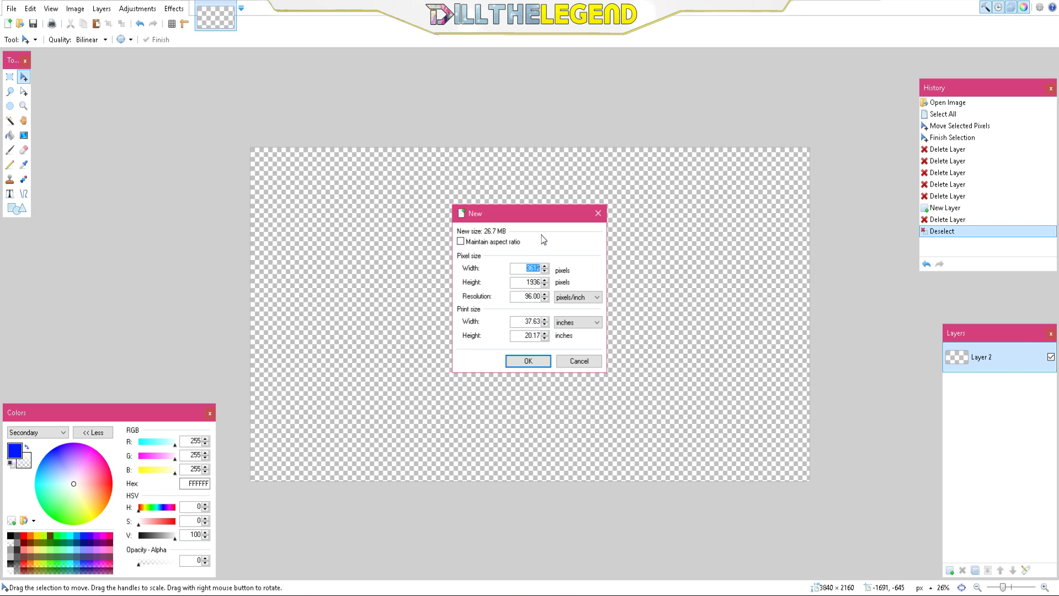
pyautogui.click(536, 284)
pyautogui.moveTo(526, 267); pyautogui.dragTo(545, 262)
pyautogui.click(535, 283)
pyautogui.moveTo(525, 268); pyautogui.dragTo(533, 268)
pyautogui.click(527, 268)
pyautogui.click(525, 284)
pyautogui.click(528, 361)
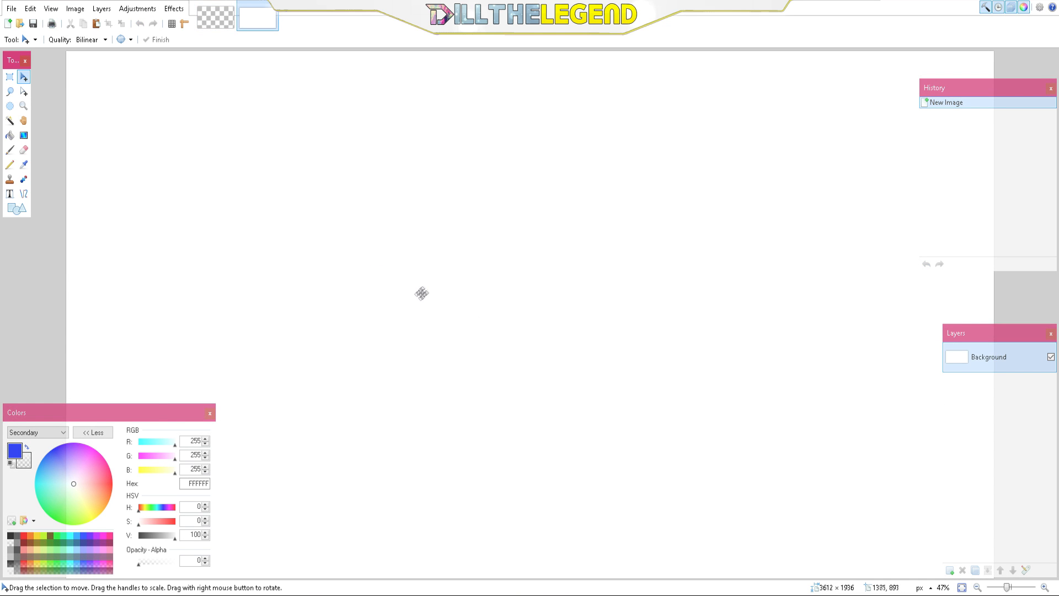
# Add a new transparent layer and delete the white Background layer
pyautogui.scroll(-4, 421, 293)
pyautogui.scroll(1, 426, 286)
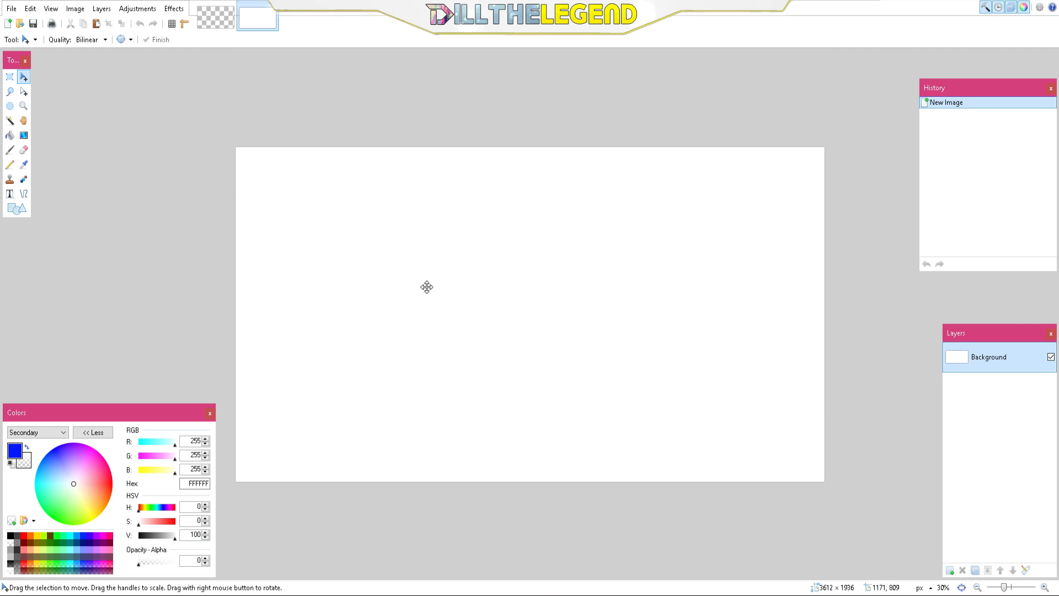
pyautogui.click(949, 570)
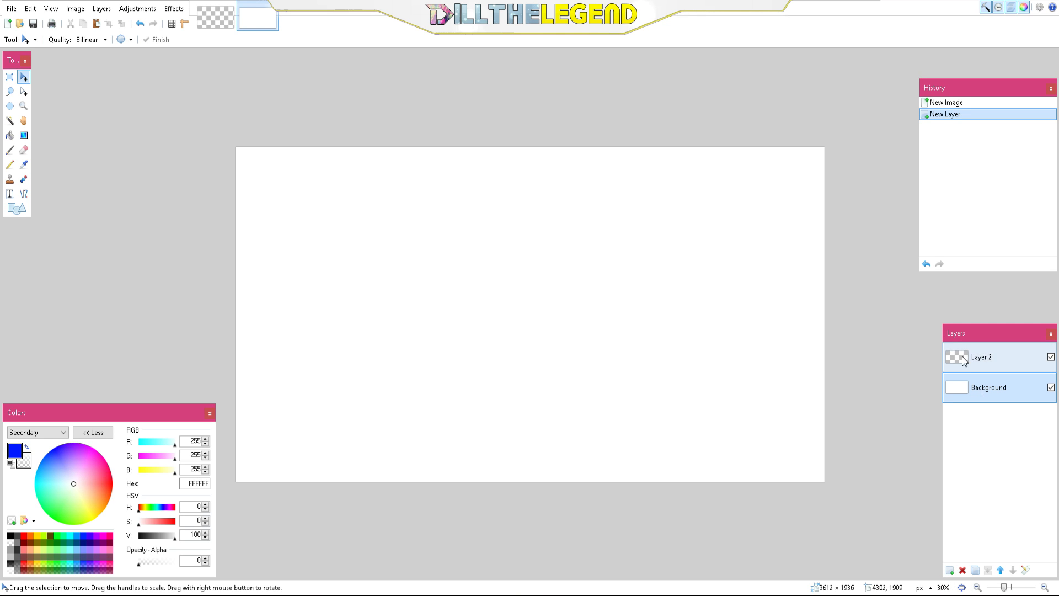
pyautogui.doubleClick(984, 397)
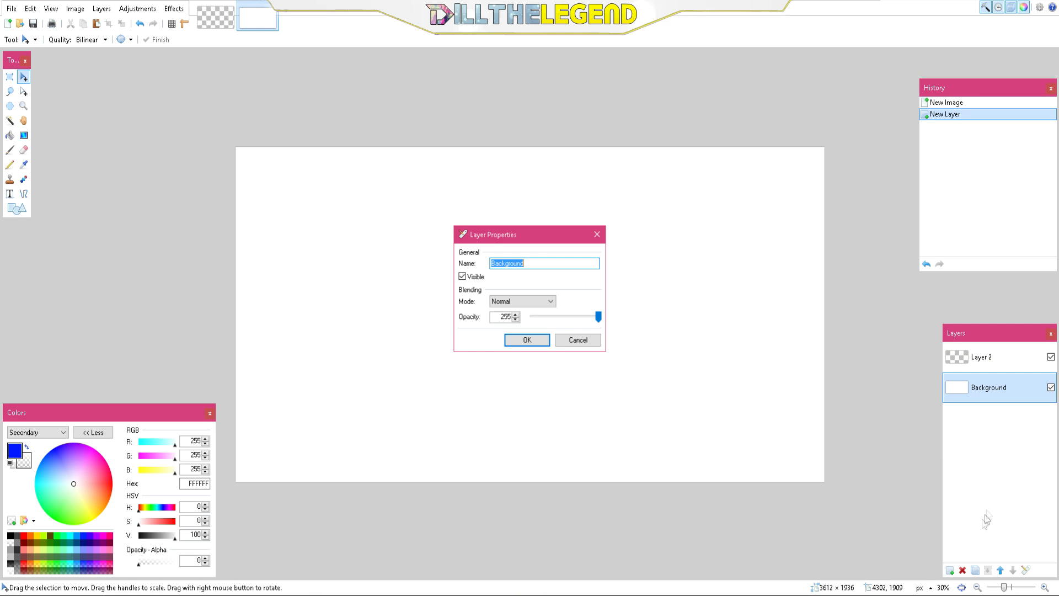
pyautogui.click(569, 343)
pyautogui.click(962, 570)
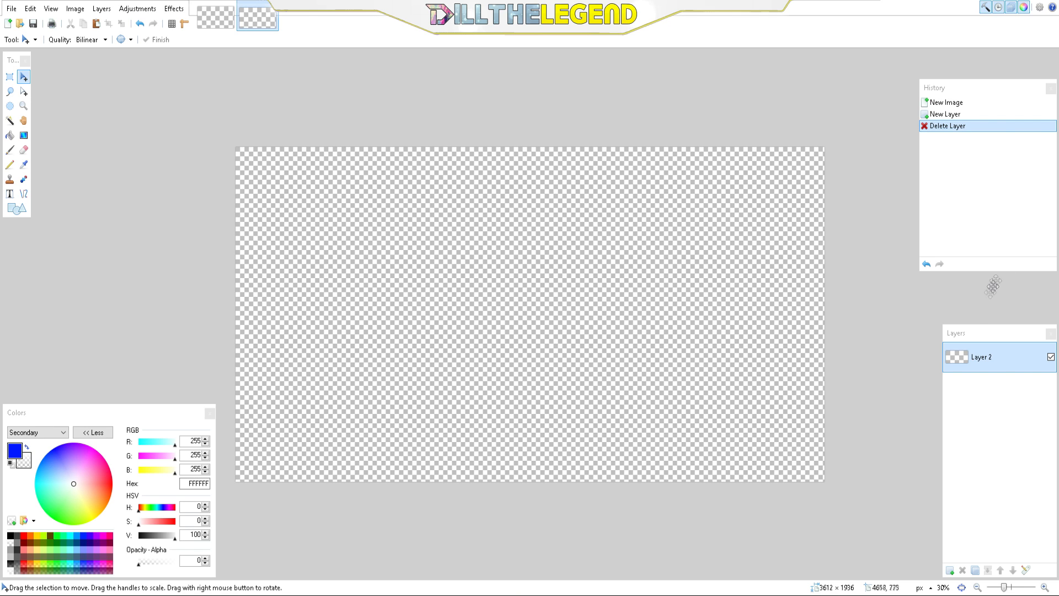
pyautogui.click(961, 356)
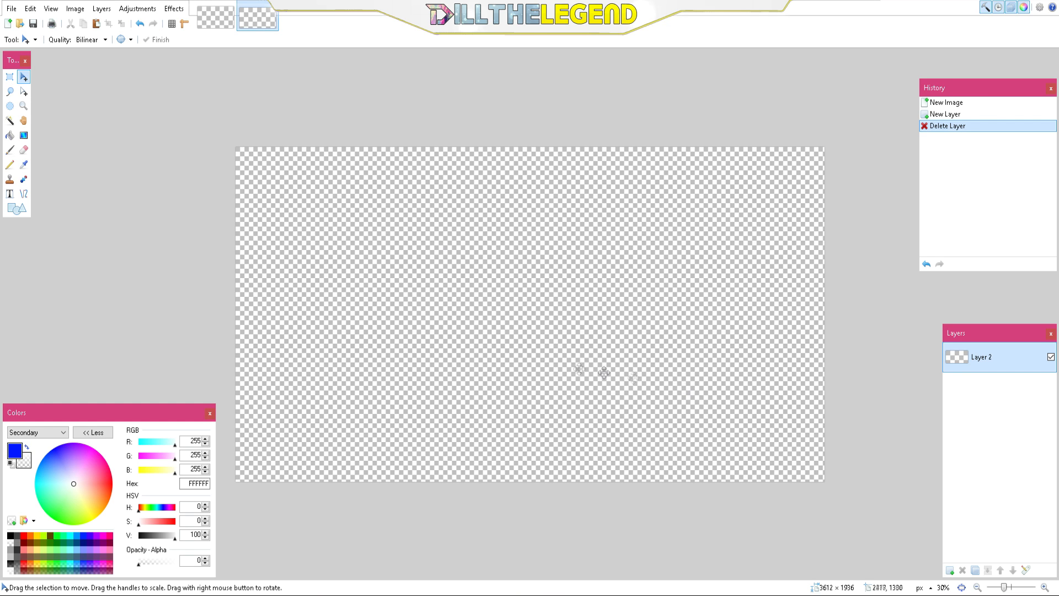
# Paste the copied diamond picture onto the empty layer, stretch it to cover the whole canvas, and deselect it
pyautogui.hotkey('ctrl', 'v')
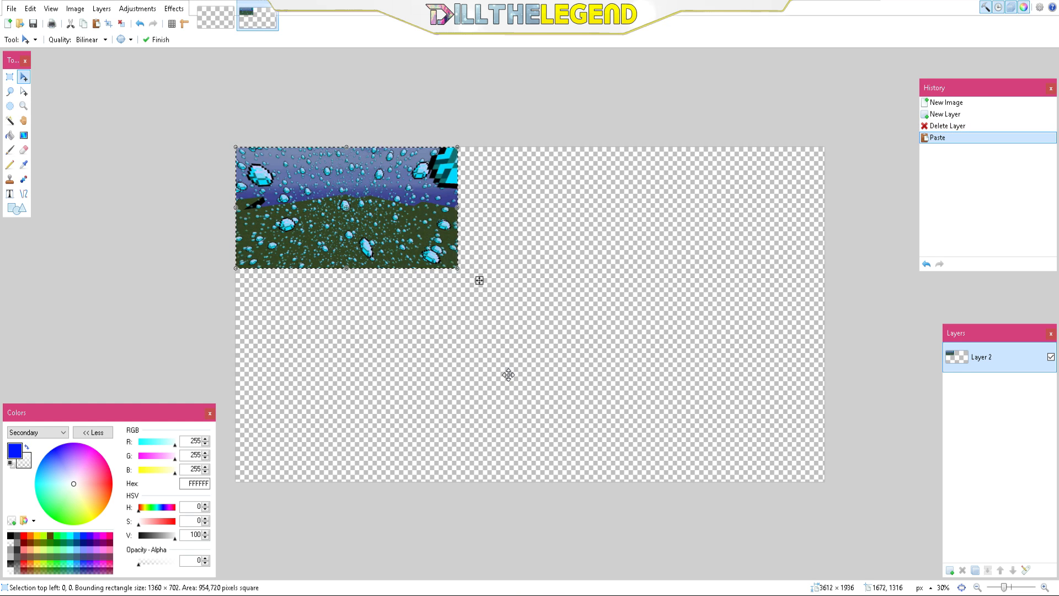
pyautogui.moveTo(457, 271); pyautogui.dragTo(832, 480)
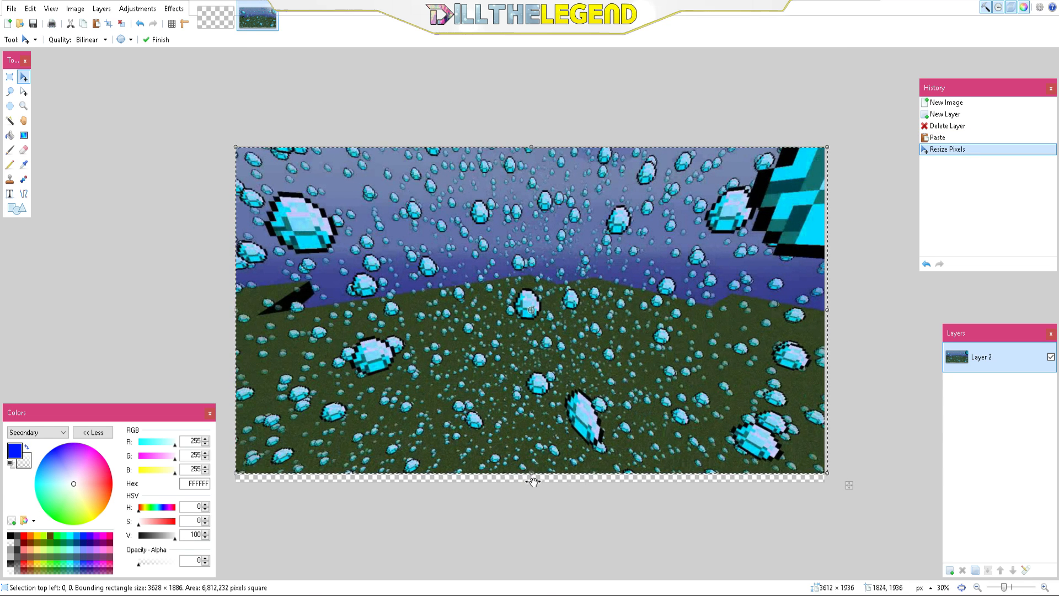
pyautogui.moveTo(531, 475); pyautogui.dragTo(529, 486)
pyautogui.hotkey('ctrl', 'd')
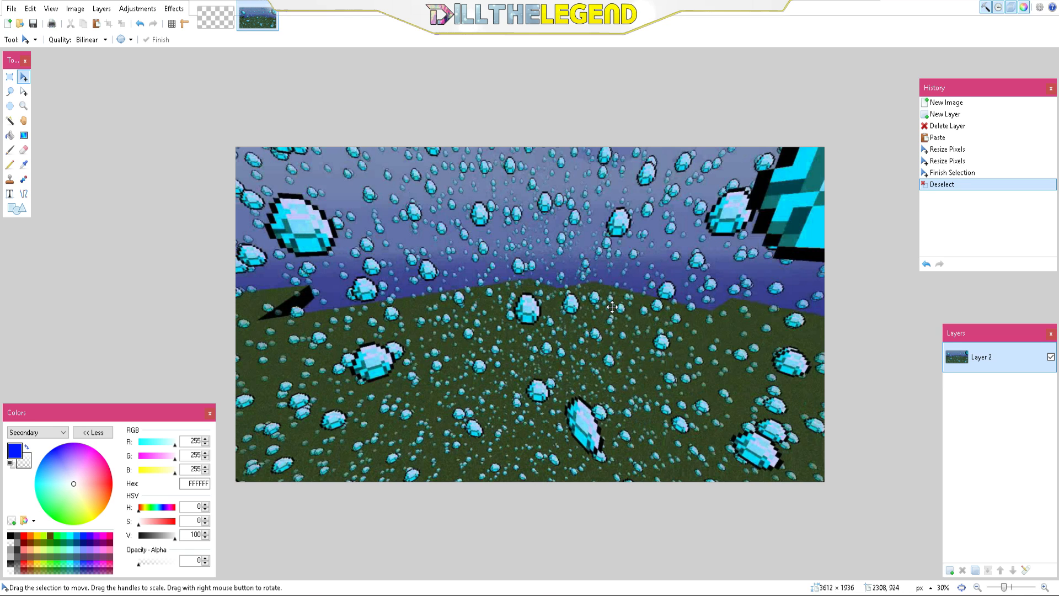
# Select the whole picture and enlarge it slightly past the canvas edges to about 3645 × 1969 pixels, then deselect
pyautogui.hotkey('ctrl', 'a')
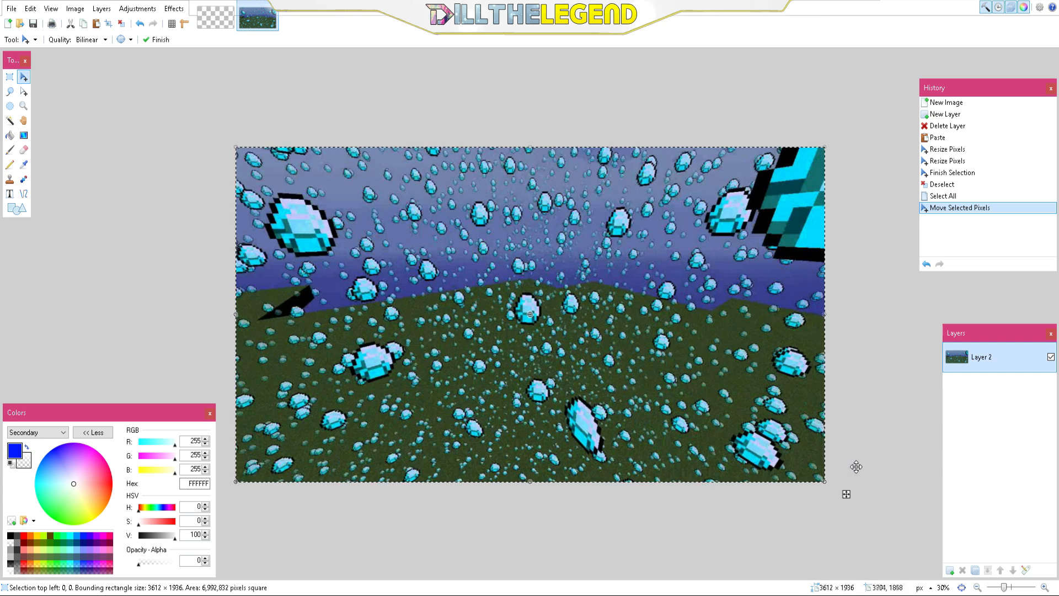
pyautogui.scroll(-4, 853, 465)
pyautogui.moveTo(649, 381)
pyautogui.mouseDown()
pyautogui.moveTo(1058, 593)
pyautogui.moveTo(693, 458)
pyautogui.moveTo(650, 381)
pyautogui.mouseUp()
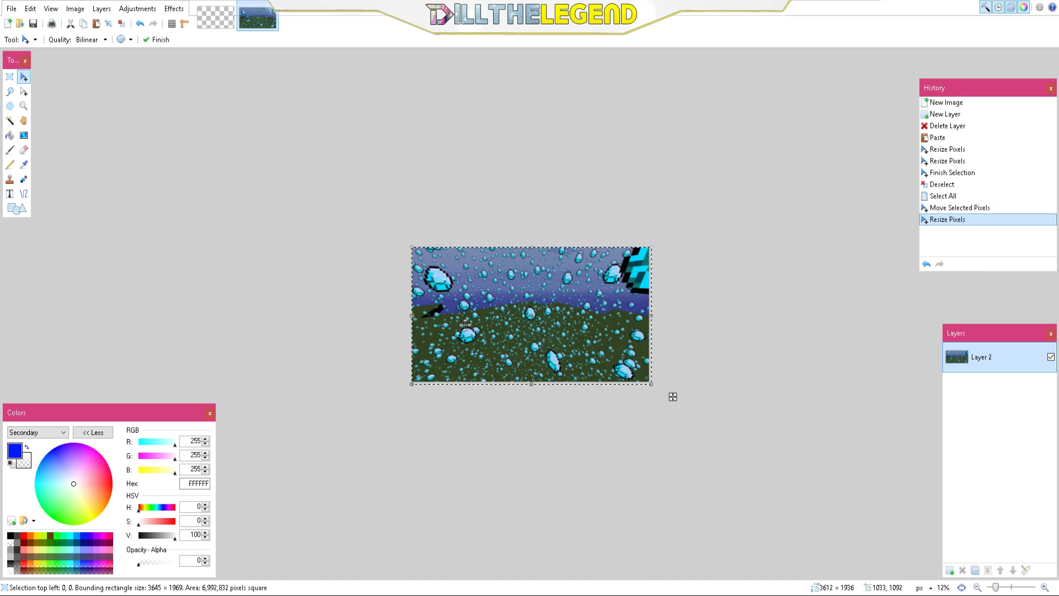
pyautogui.hotkey('ctrl', 'd')
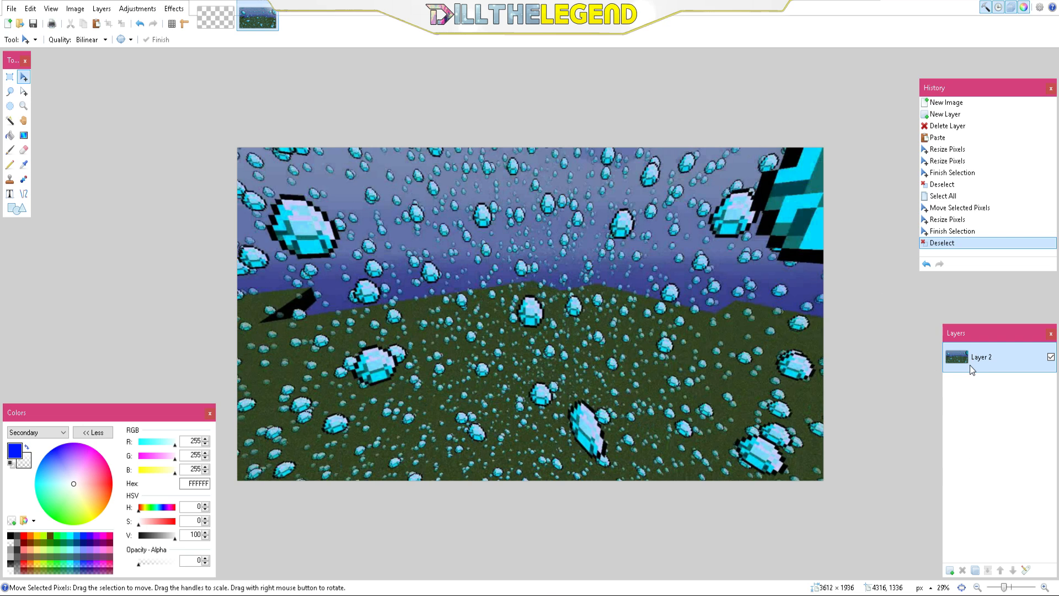
# Select a centred rectangle of about 3433 × 1752 pixels and erase its contents, leaving only a border of the picture
pyautogui.click(6, 81)
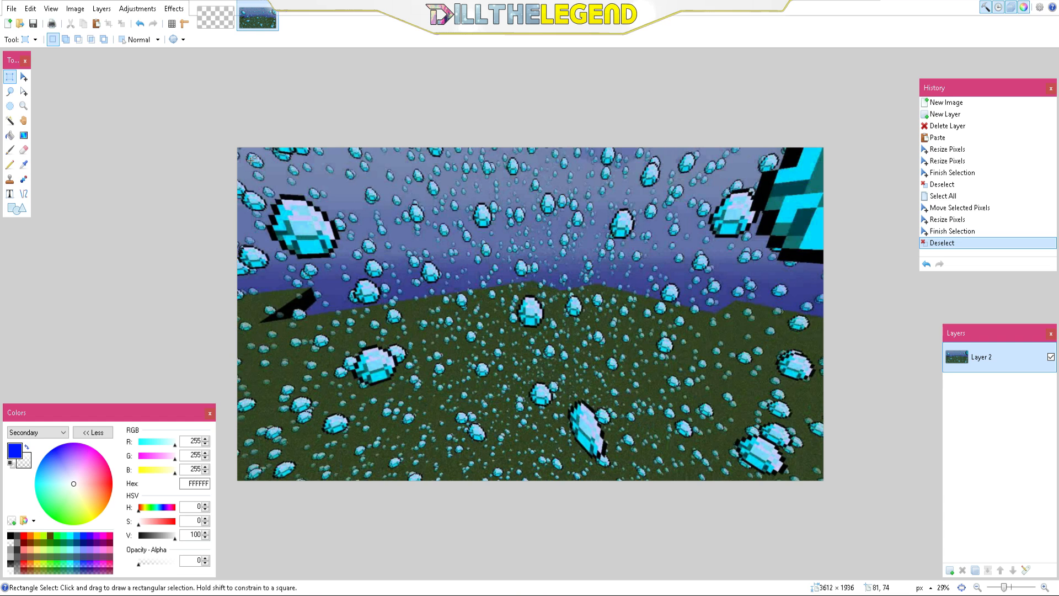
pyautogui.moveTo(251, 164); pyautogui.dragTo(808, 467)
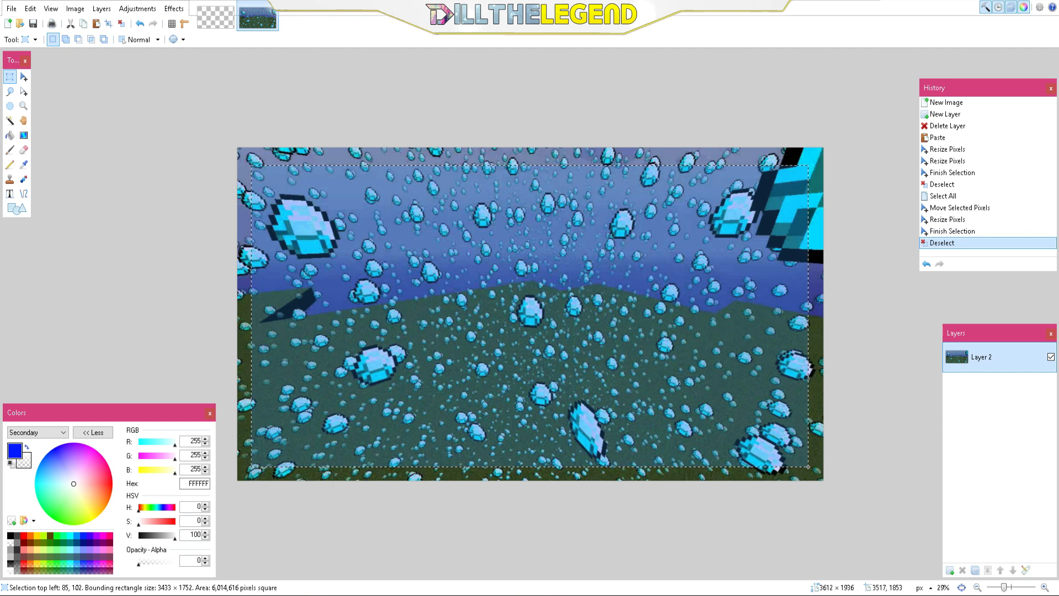
pyautogui.moveTo(808, 467); pyautogui.dragTo(808, 466)
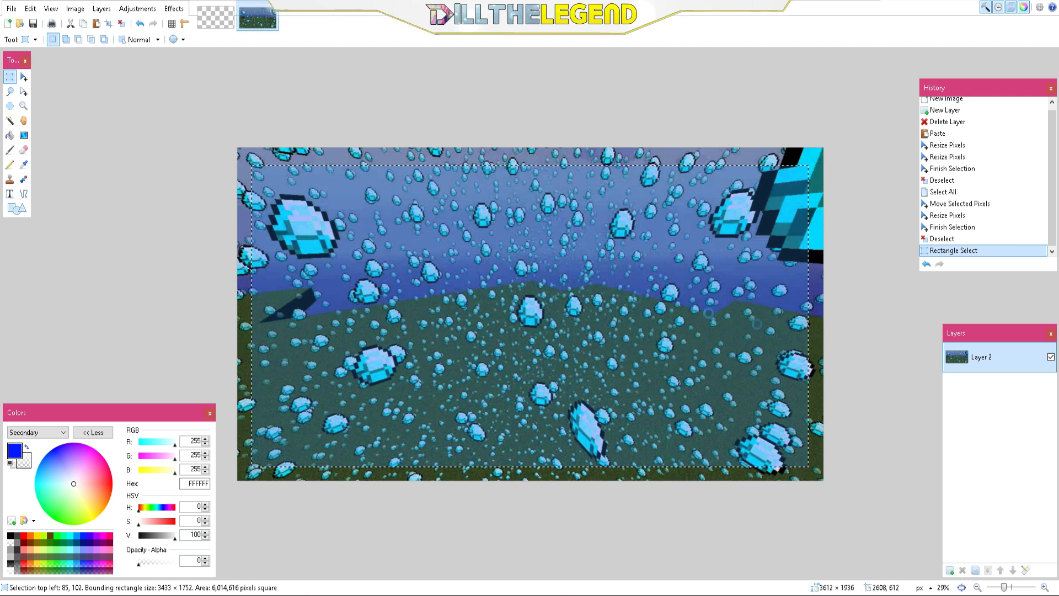
pyautogui.press('BackSpace')
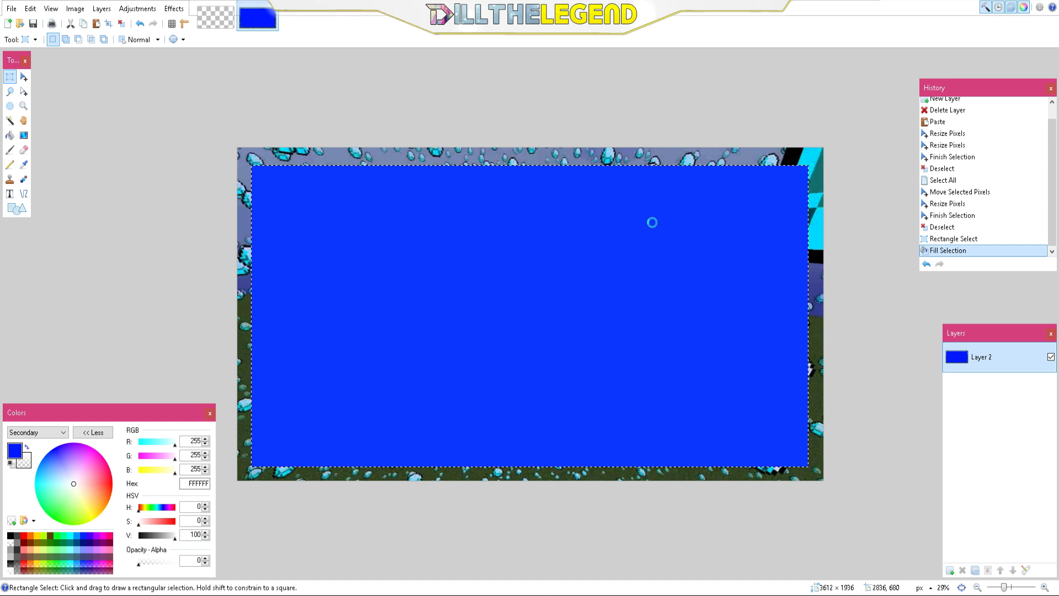
pyautogui.hotkey('ctrl', 'z')
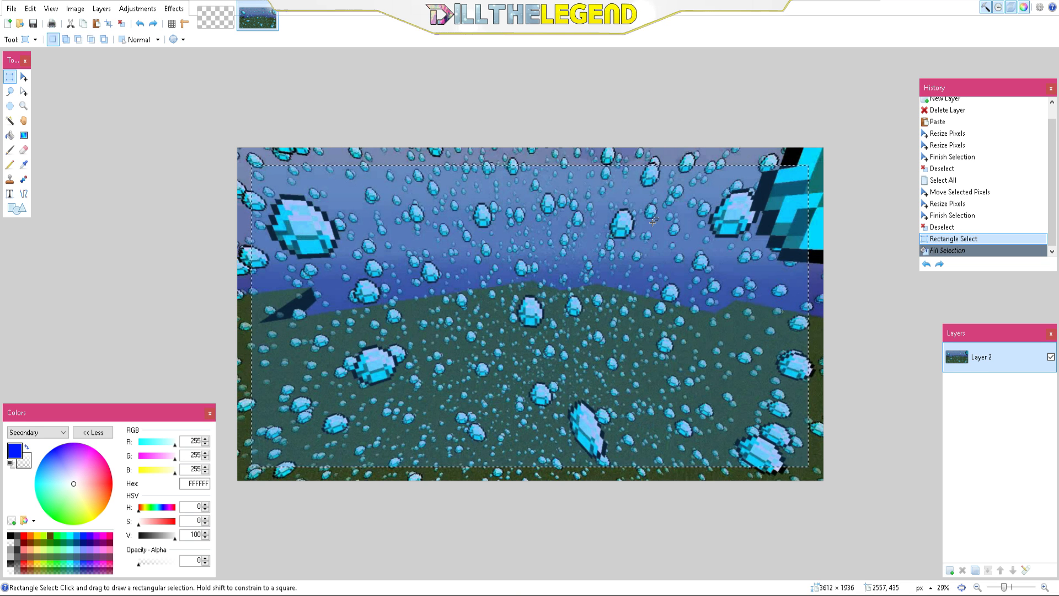
pyautogui.press('Delete')
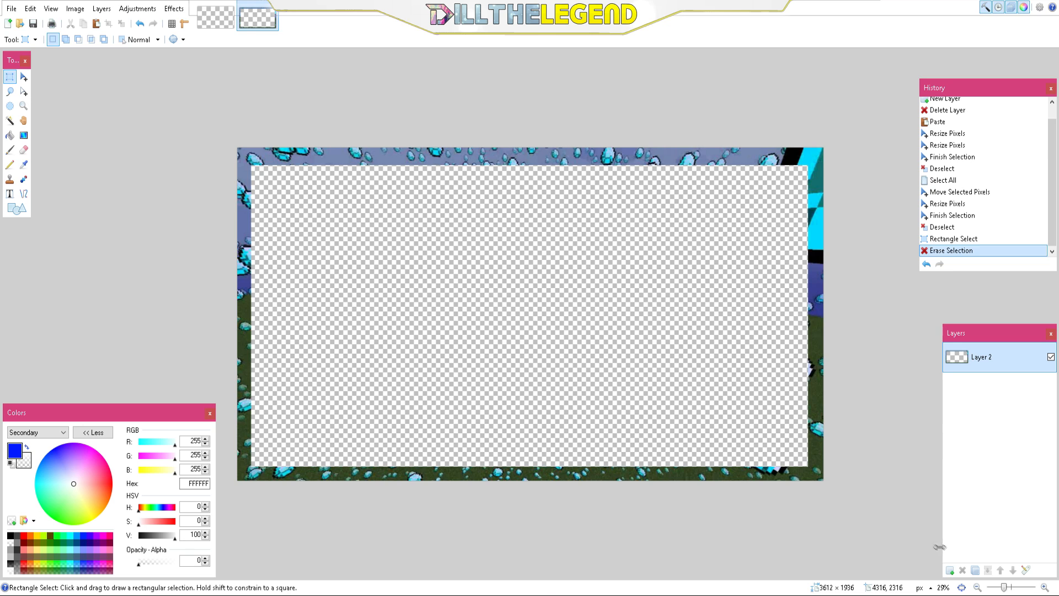
# Add a new layer beneath the border layer, paste the copied centre of the picture onto it, and deselect
pyautogui.click(949, 571)
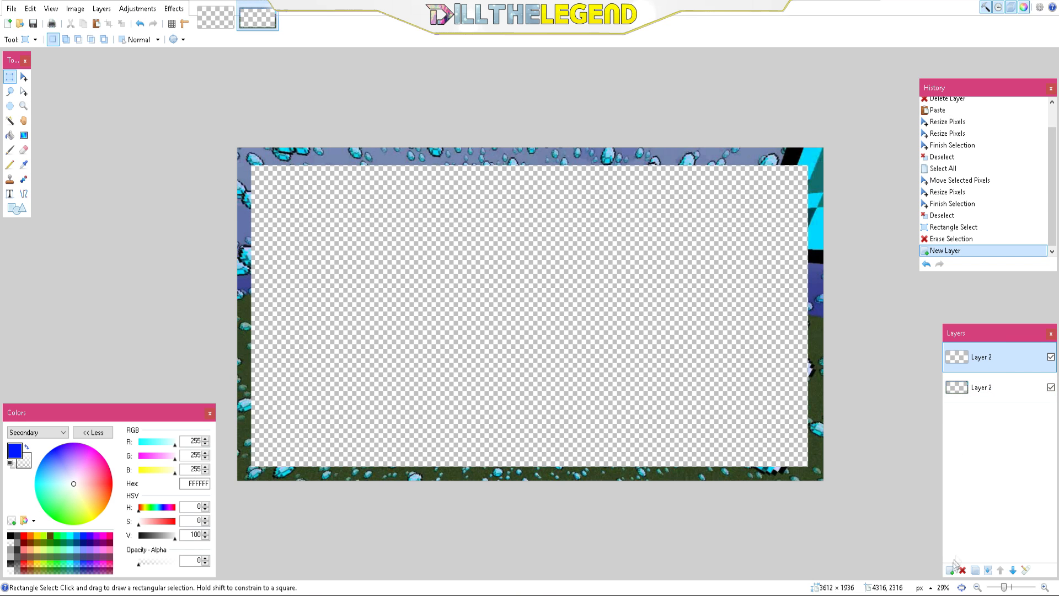
pyautogui.moveTo(975, 361); pyautogui.dragTo(1008, 399)
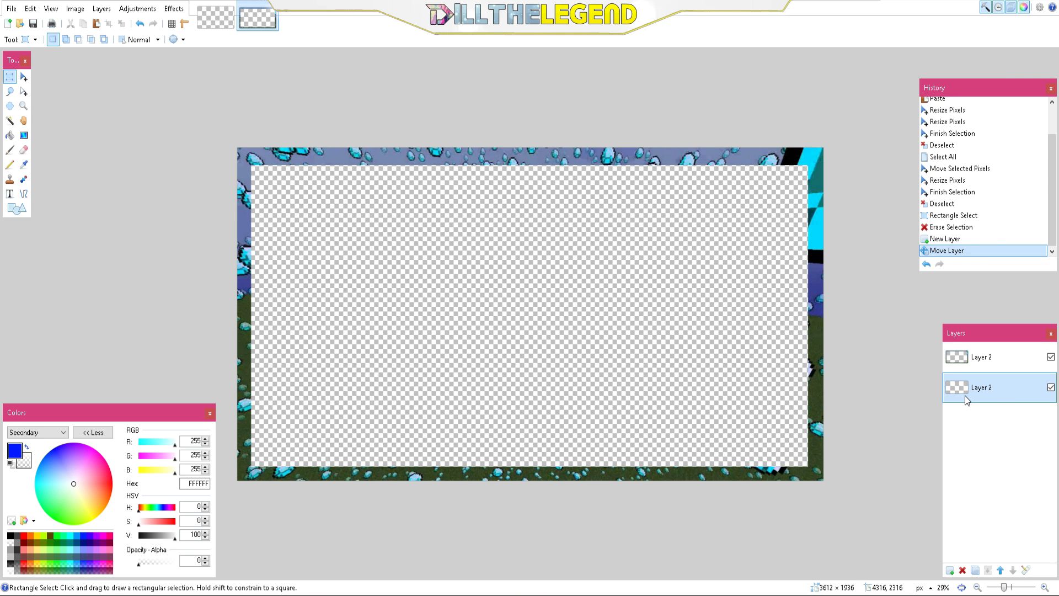
pyautogui.hotkey('ctrl', 'v')
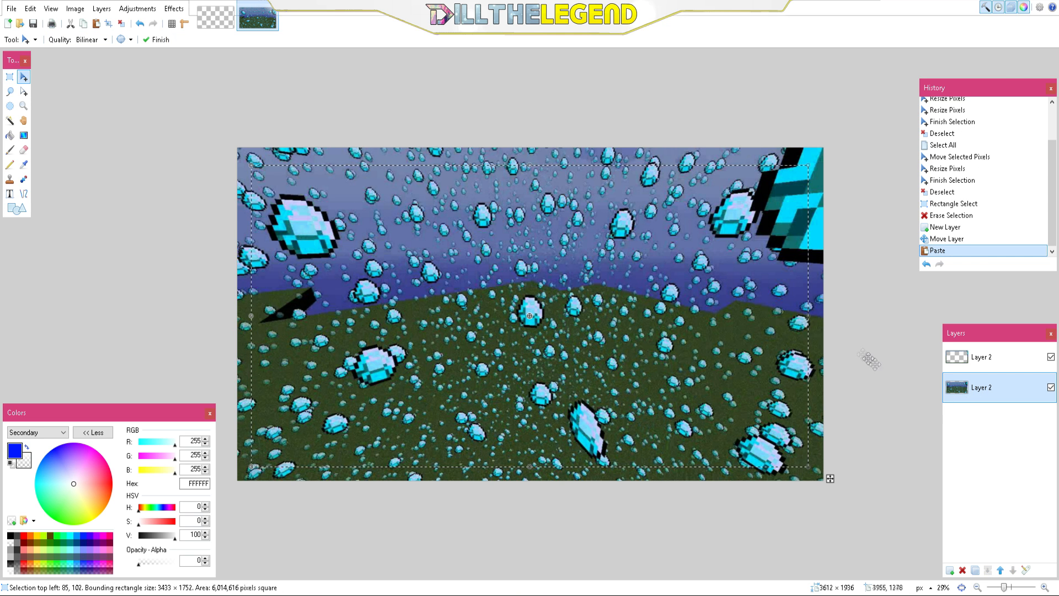
pyautogui.hotkey('ctrl', 'd')
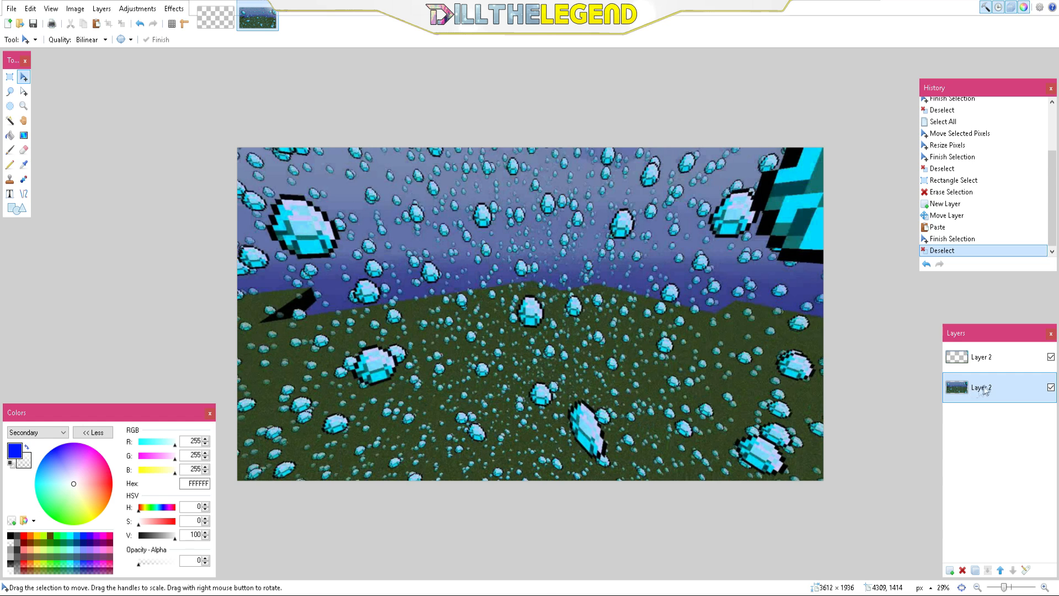
# Darken the centre picture layer slightly with a negative brightness in the Brightness / Contrast adjustment, with contrast at 0
pyautogui.click(137, 9)
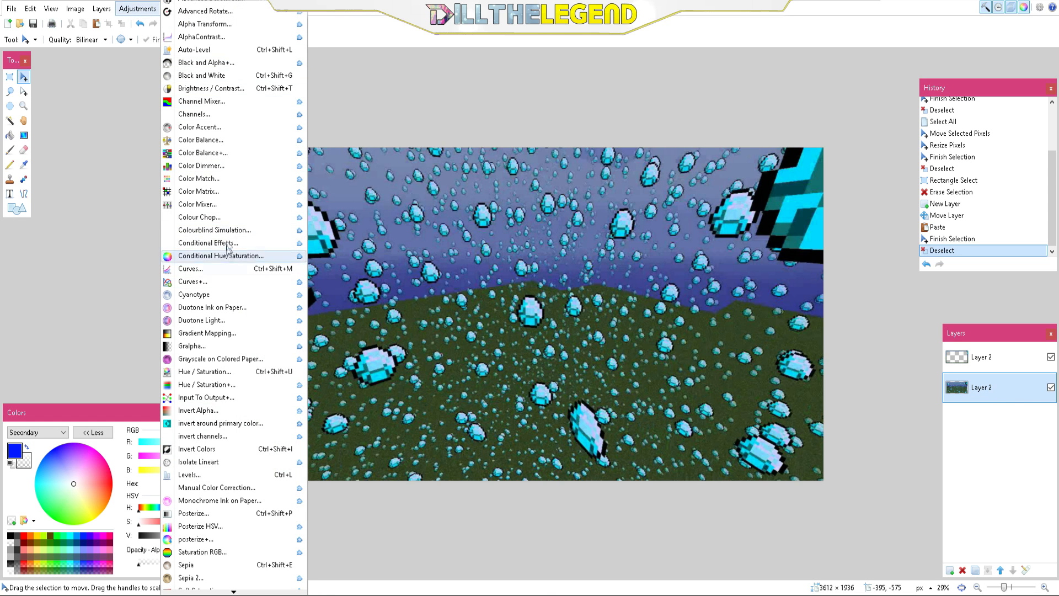
pyautogui.click(219, 90)
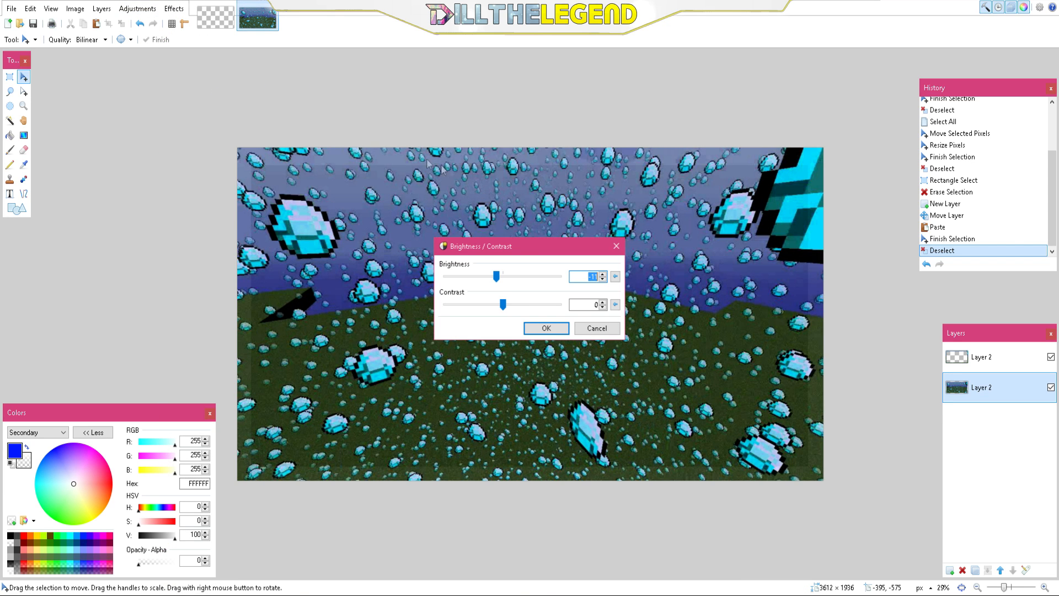
pyautogui.moveTo(494, 276); pyautogui.dragTo(493, 276)
pyautogui.click(546, 328)
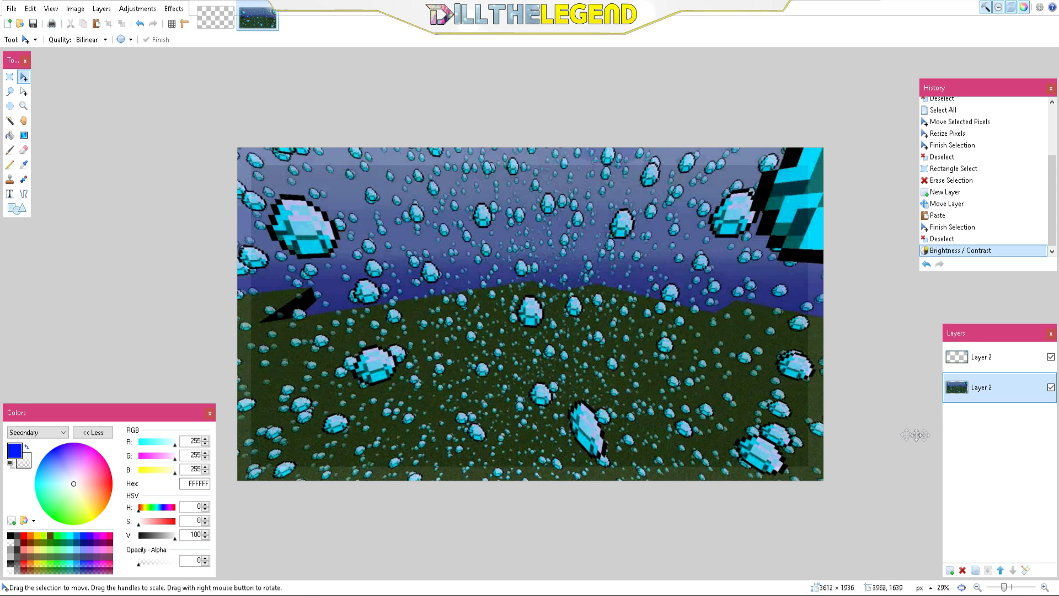
# Apply a Hue / Saturation adjustment to the border layer with hue 0, saturation 200 and lightness 0
pyautogui.click(958, 365)
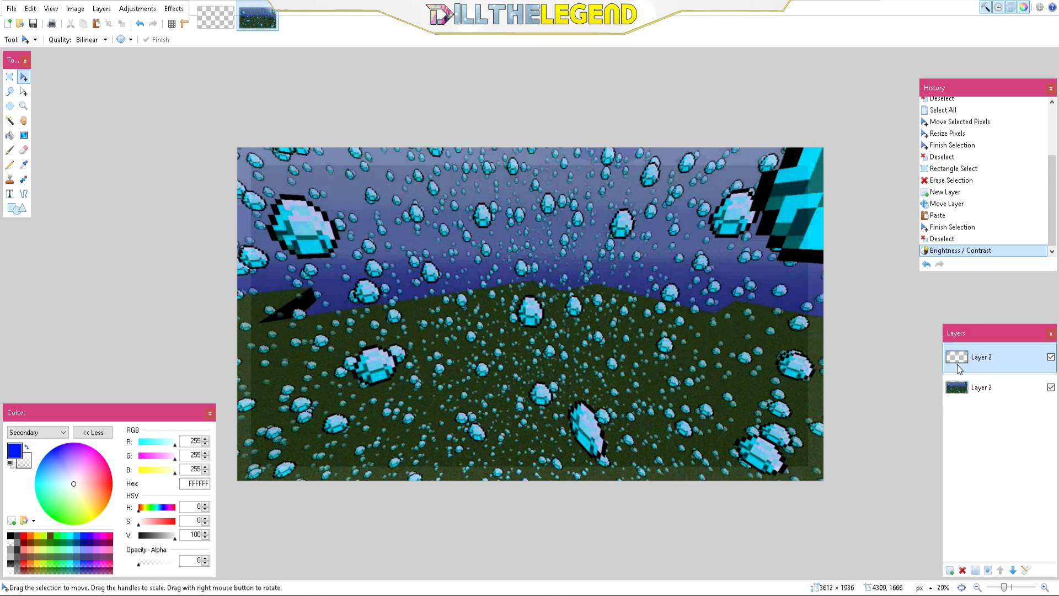
pyautogui.click(134, 10)
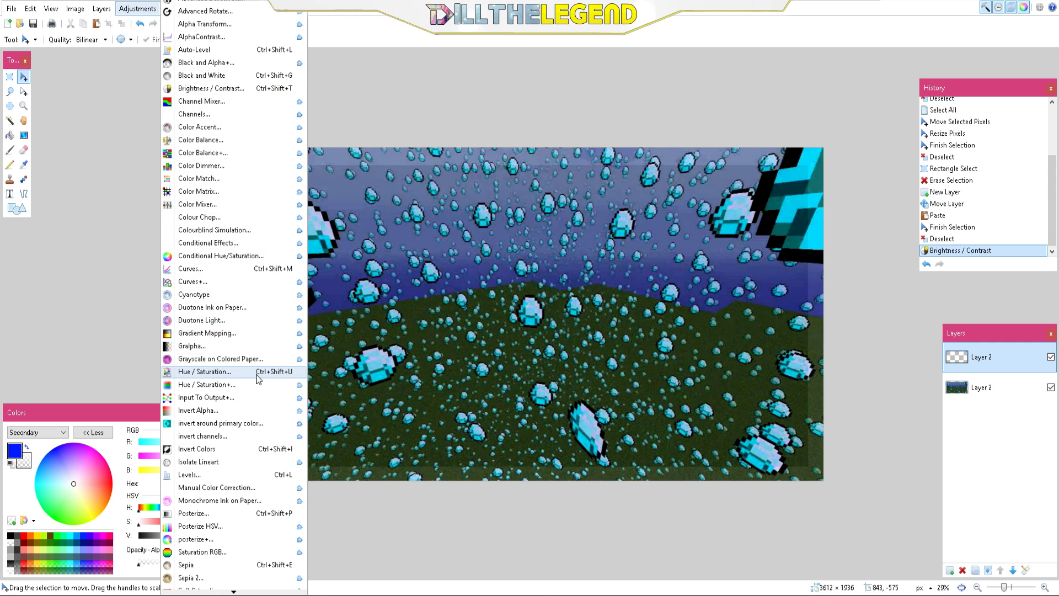
pyautogui.click(203, 372)
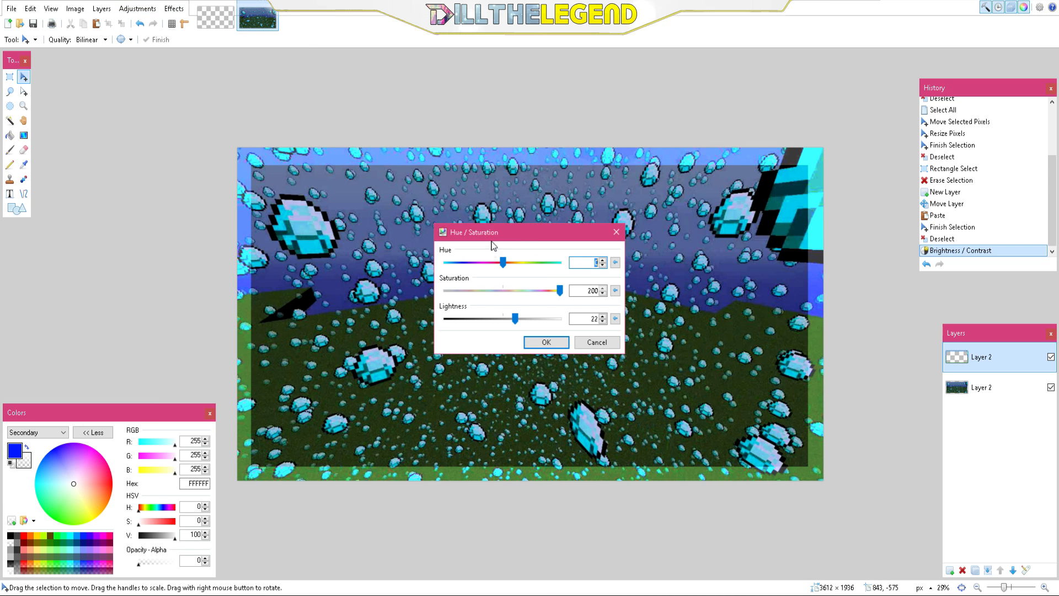
pyautogui.moveTo(502, 263)
pyautogui.mouseDown()
pyautogui.moveTo(529, 263)
pyautogui.moveTo(503, 259)
pyautogui.mouseUp()
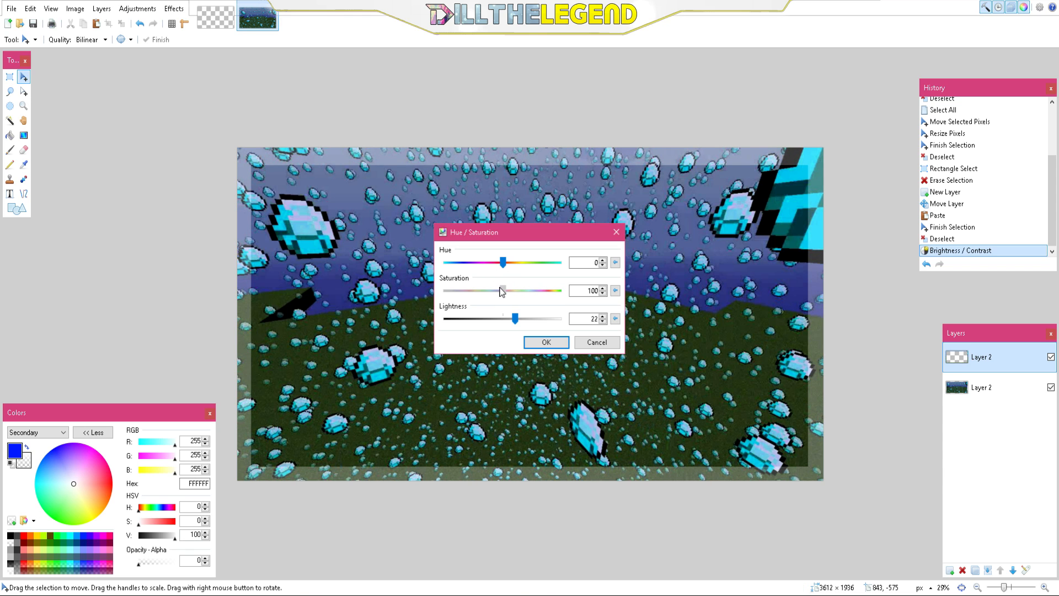
pyautogui.moveTo(514, 317)
pyautogui.mouseDown()
pyautogui.moveTo(501, 312)
pyautogui.moveTo(538, 317)
pyautogui.moveTo(494, 319)
pyautogui.moveTo(546, 318)
pyautogui.moveTo(500, 324)
pyautogui.mouseUp()
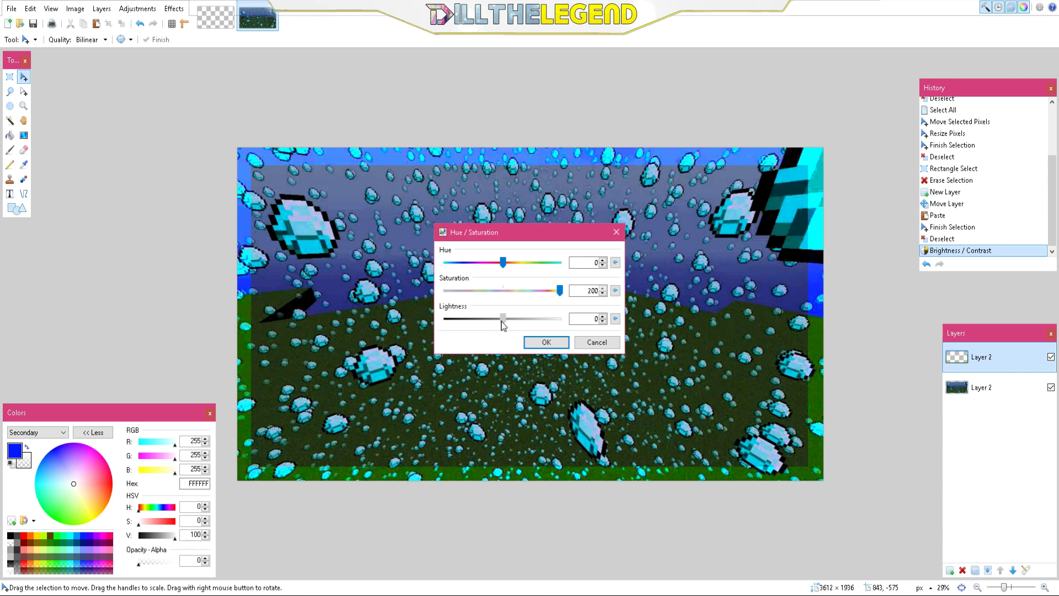
pyautogui.click(532, 342)
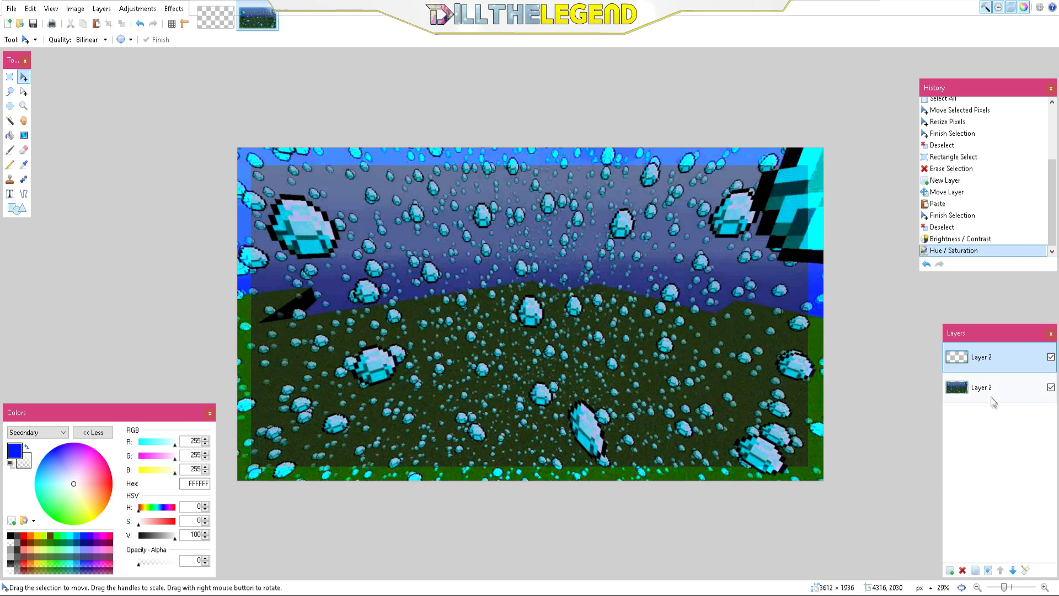
# Add a new empty layer and place it between the border layer and the centre picture layer
pyautogui.click(951, 570)
pyautogui.moveTo(965, 363); pyautogui.dragTo(968, 396)
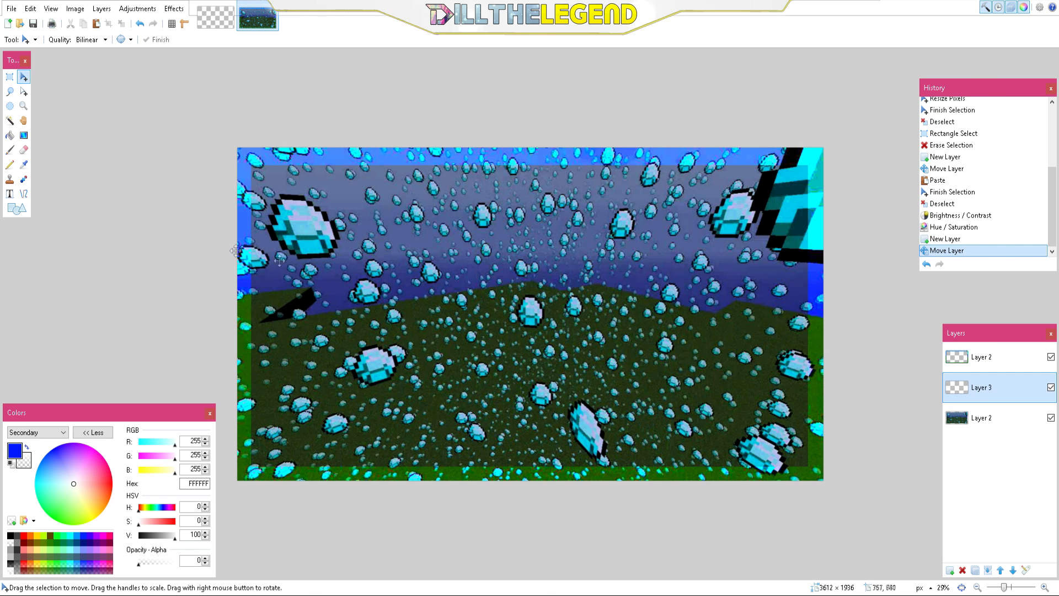
# Start a text block near the large diamond on the empty middle layer and set the primary colour to near-white FFFCFD
pyautogui.click(10, 193)
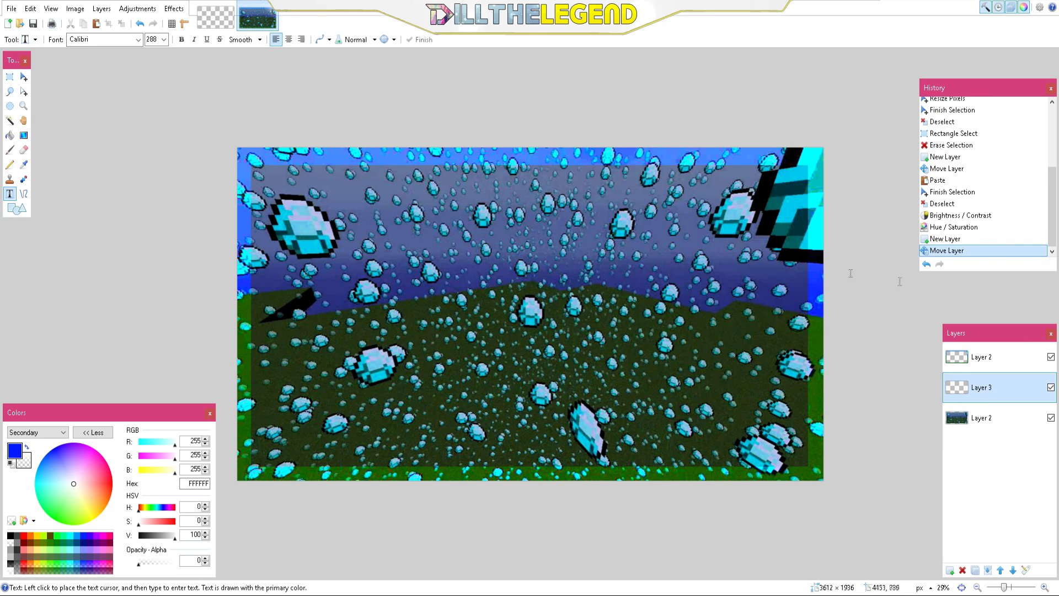
pyautogui.click(308, 234)
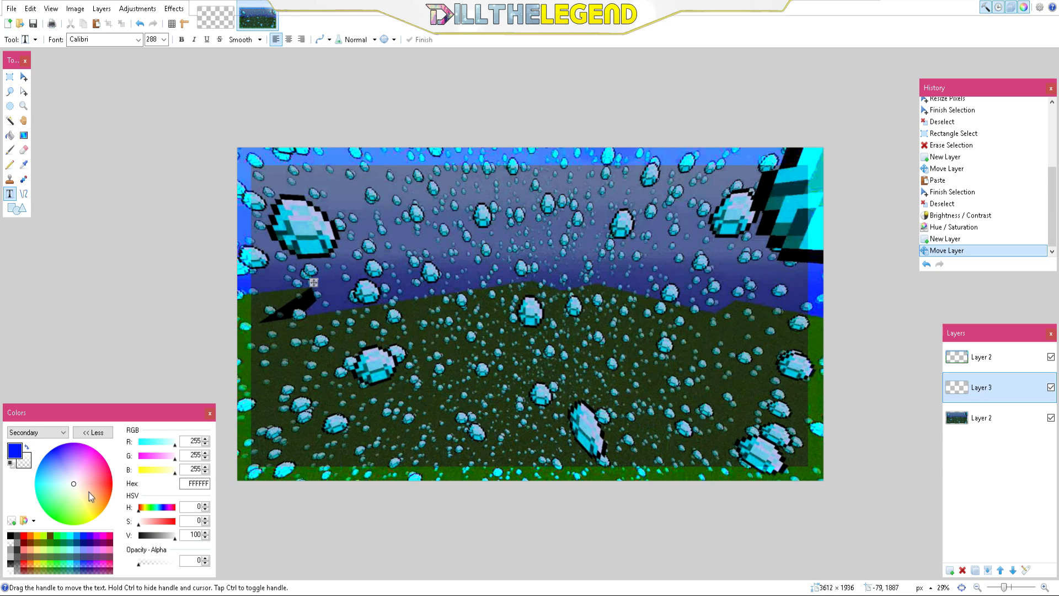
pyautogui.click(49, 434)
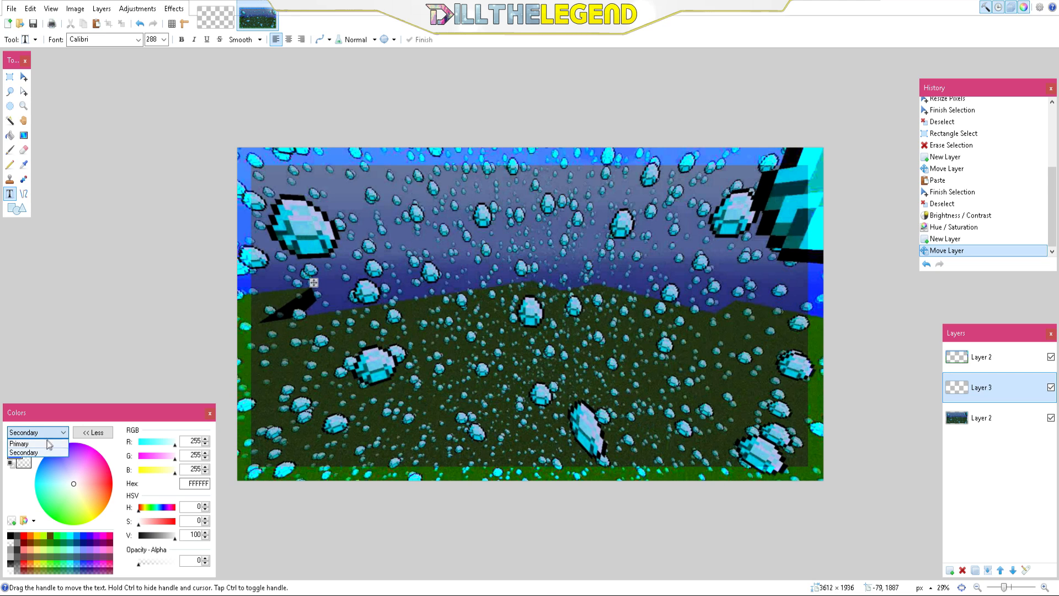
pyautogui.click(39, 444)
pyautogui.click(96, 433)
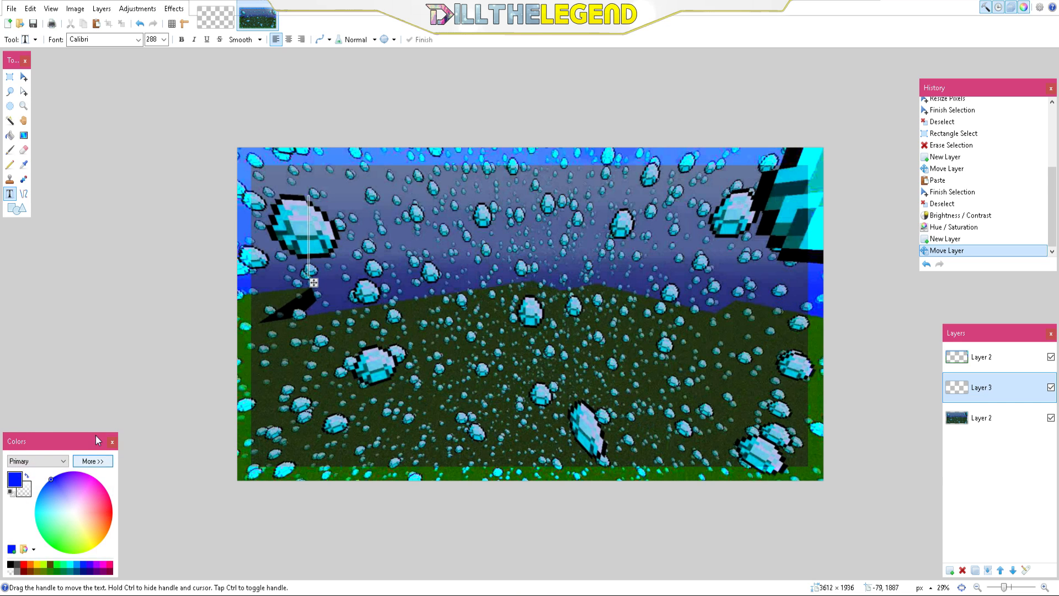
pyautogui.click(75, 486)
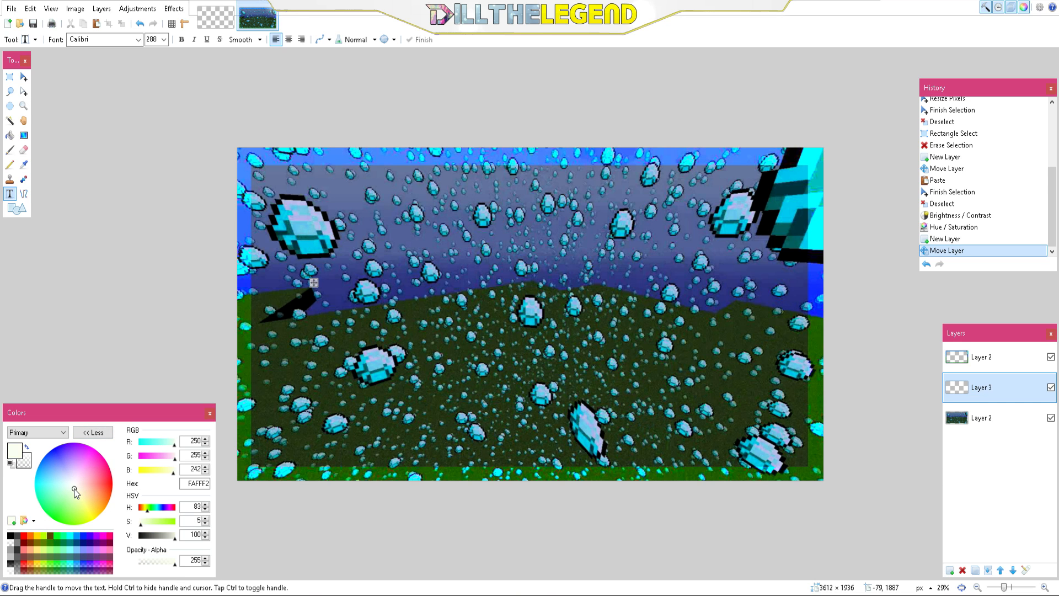
pyautogui.click(74, 483)
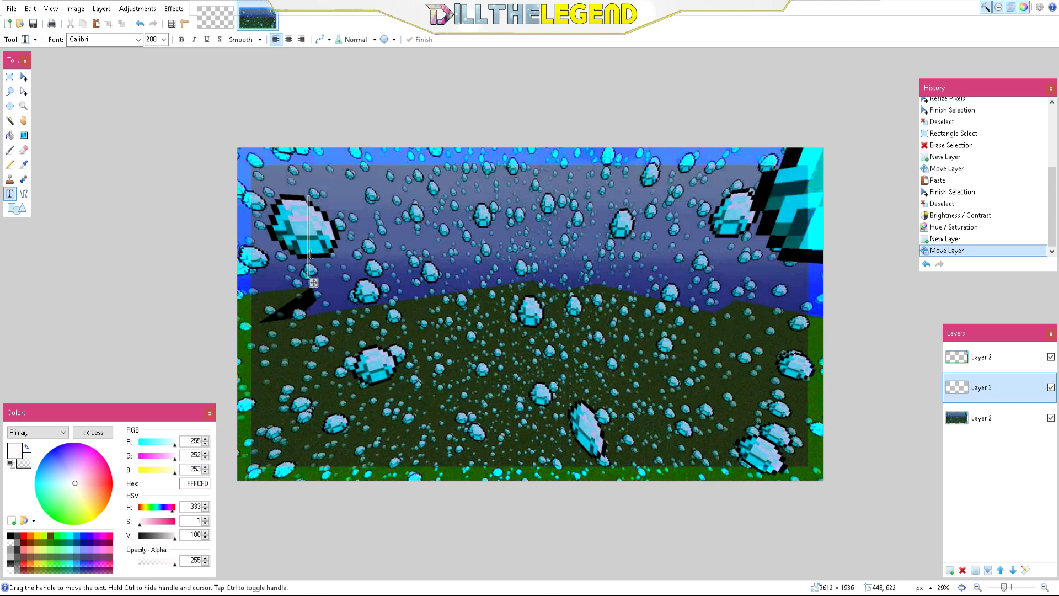
# Write the title text on two lines, NEW DUPING above SERVER!
pyautogui.write('NEW ')
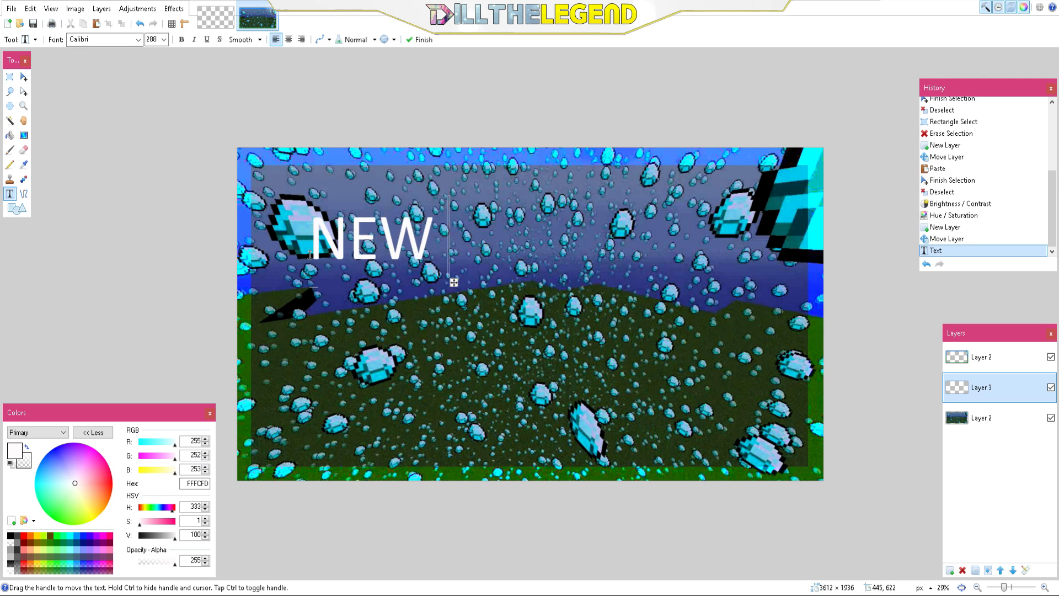
pyautogui.write('DUPING SER')
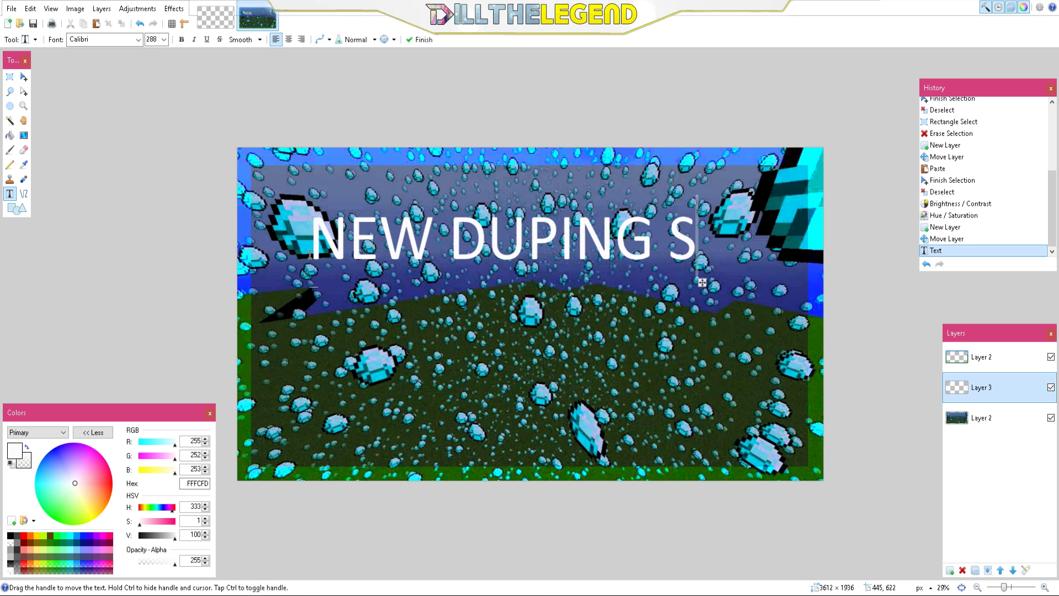
pyautogui.press('BackSpace')
pyautogui.press('BackSpace')
pyautogui.press('BackSpace')
pyautogui.press('Return')
pyautogui.write('SERVER!')
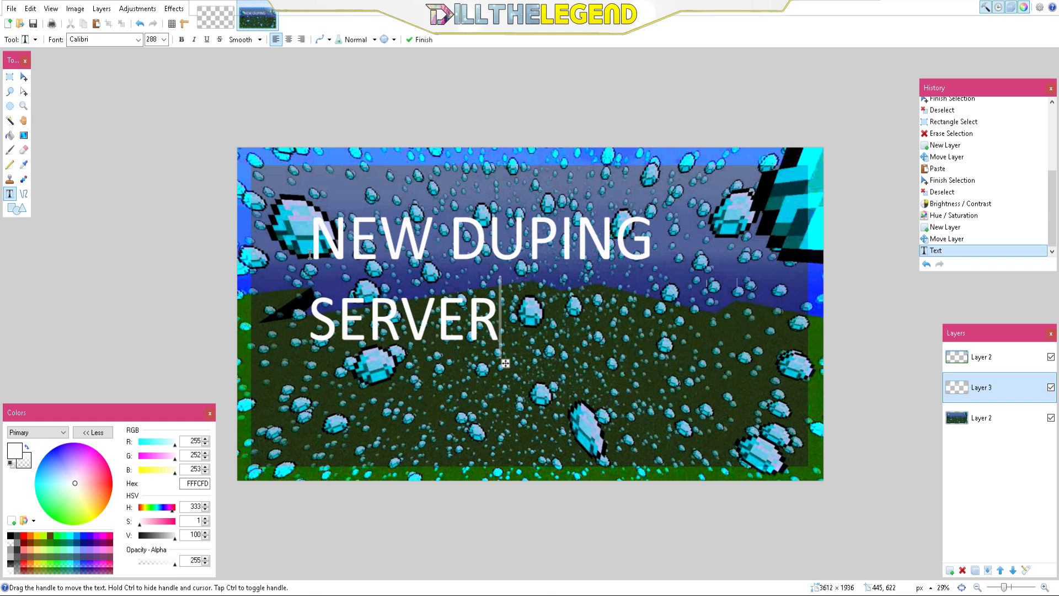
# Indent the SERVER! line so it is roughly centred beneath NEW DUPING, and move the text block towards the picture's horizontal centre
pyautogui.press('Left')
pyautogui.press('Left')
pyautogui.press('Left')
pyautogui.press('Left')
pyautogui.press('Left')
pyautogui.press('Left')
pyautogui.press('Left')
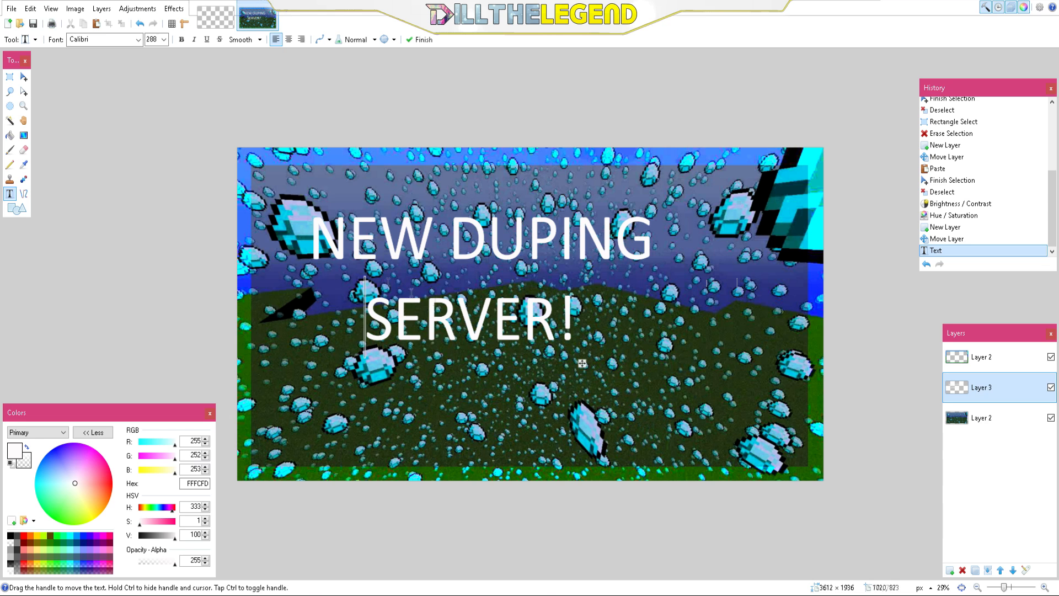
pyautogui.moveTo(580, 360); pyautogui.dragTo(620, 353)
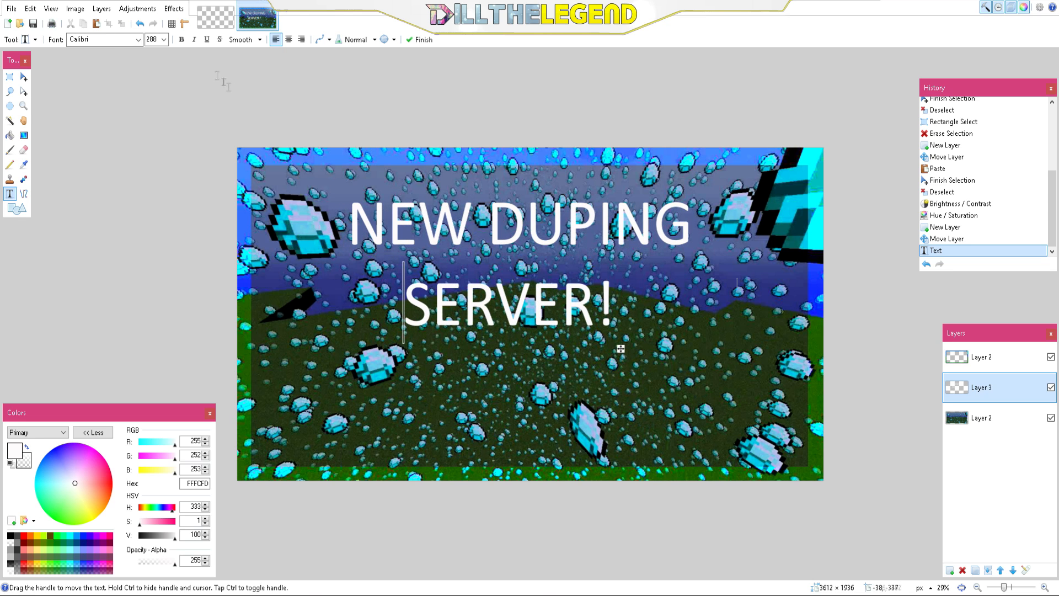
# Try the California, Chinese Rocks Rg and Impact fonts on the title text
pyautogui.click(138, 40)
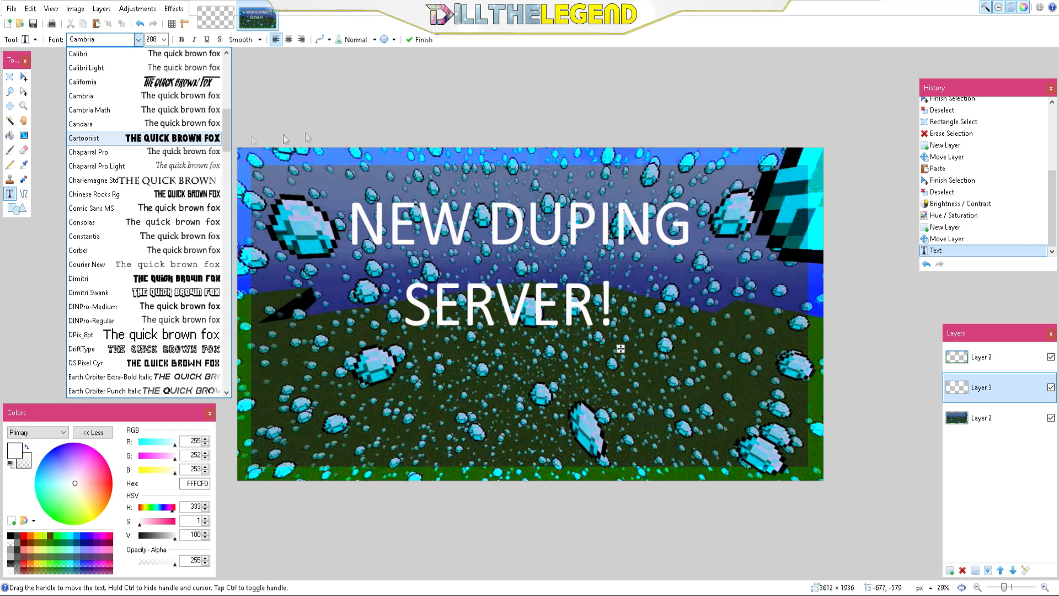
pyautogui.click(173, 84)
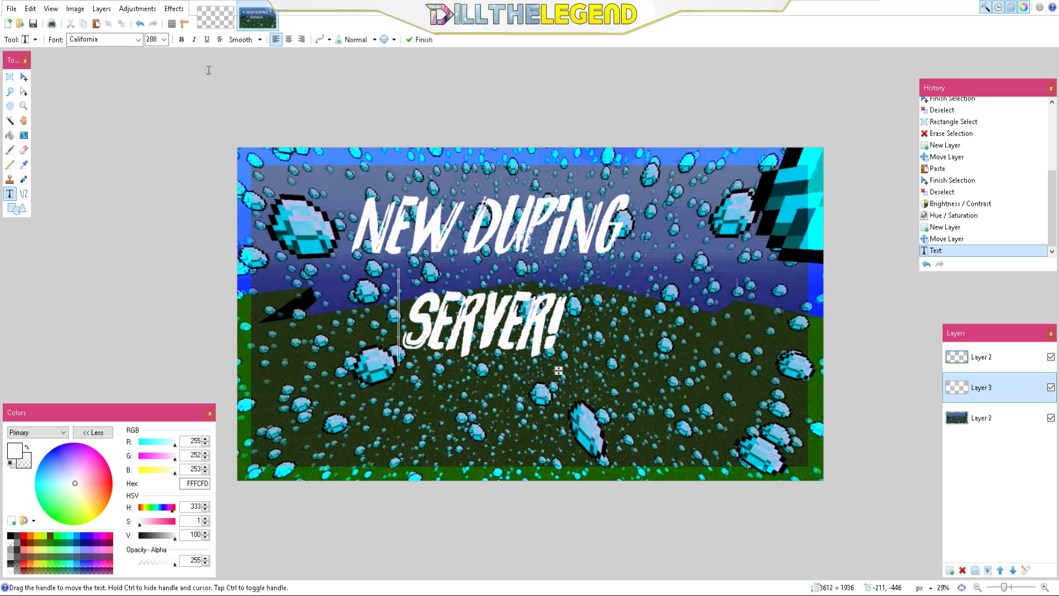
pyautogui.click(138, 40)
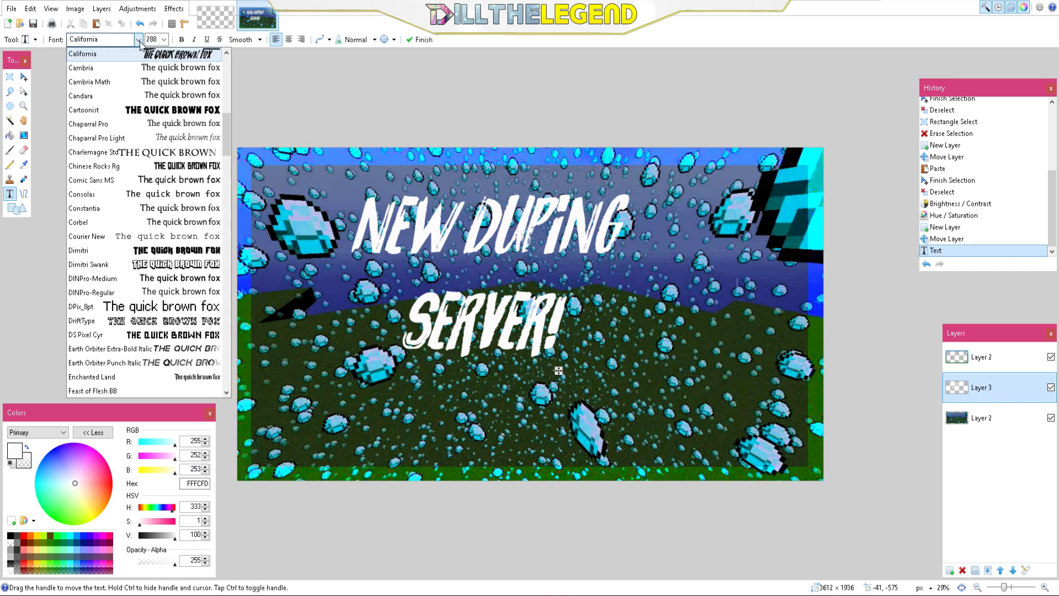
pyautogui.click(175, 166)
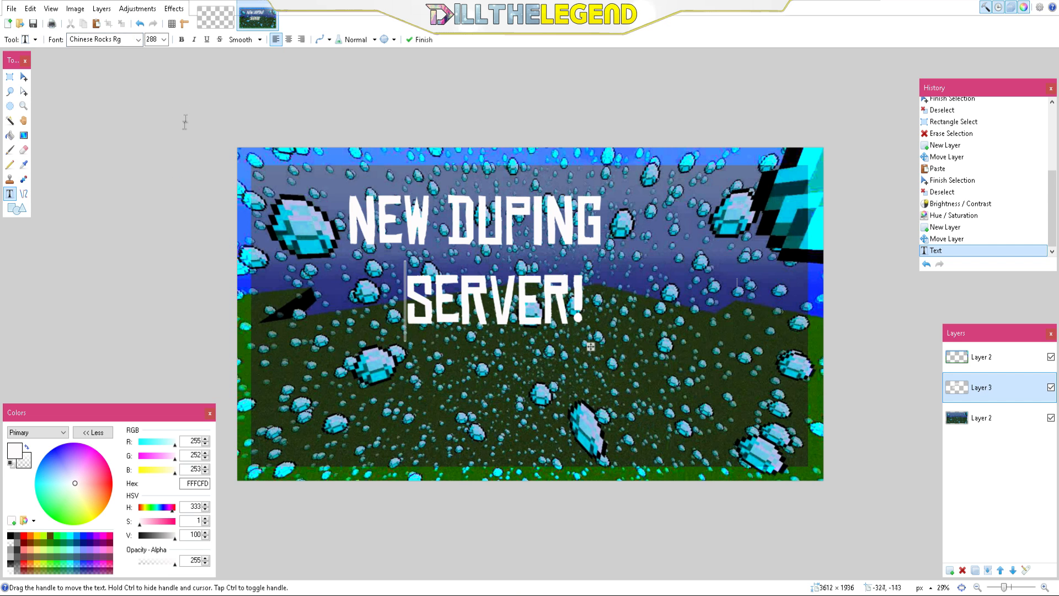
pyautogui.click(137, 40)
pyautogui.scroll(-1, 127, 296)
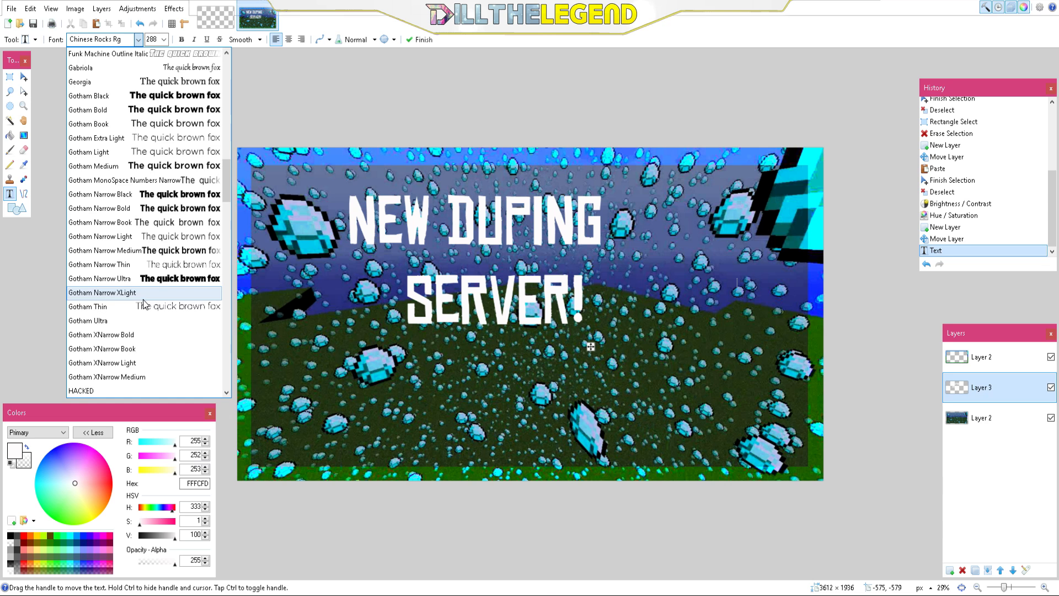
pyautogui.scroll(-6, 149, 297)
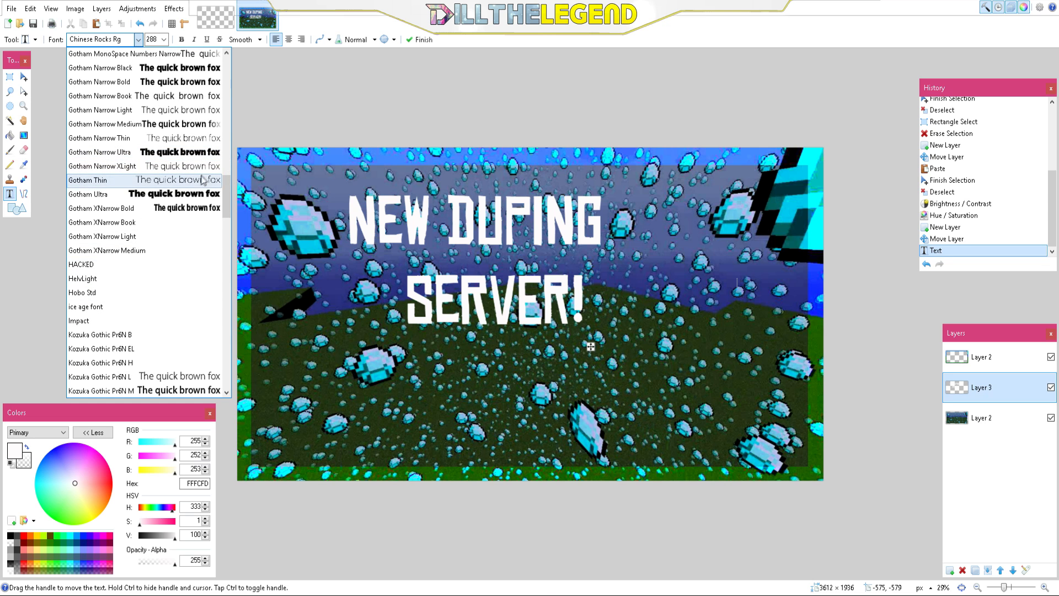
pyautogui.scroll(-1, 184, 210)
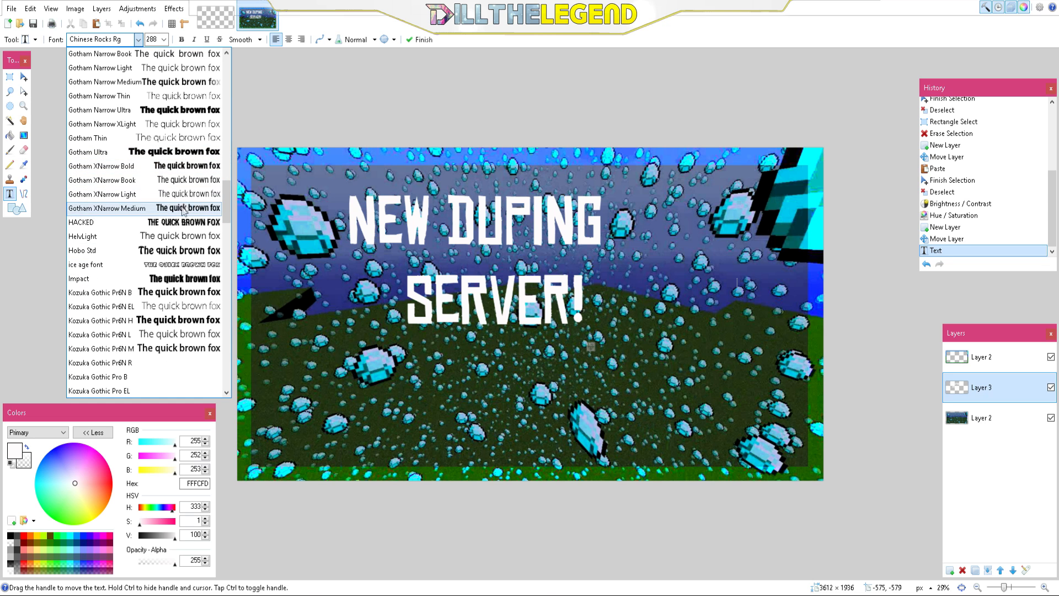
pyautogui.click(176, 279)
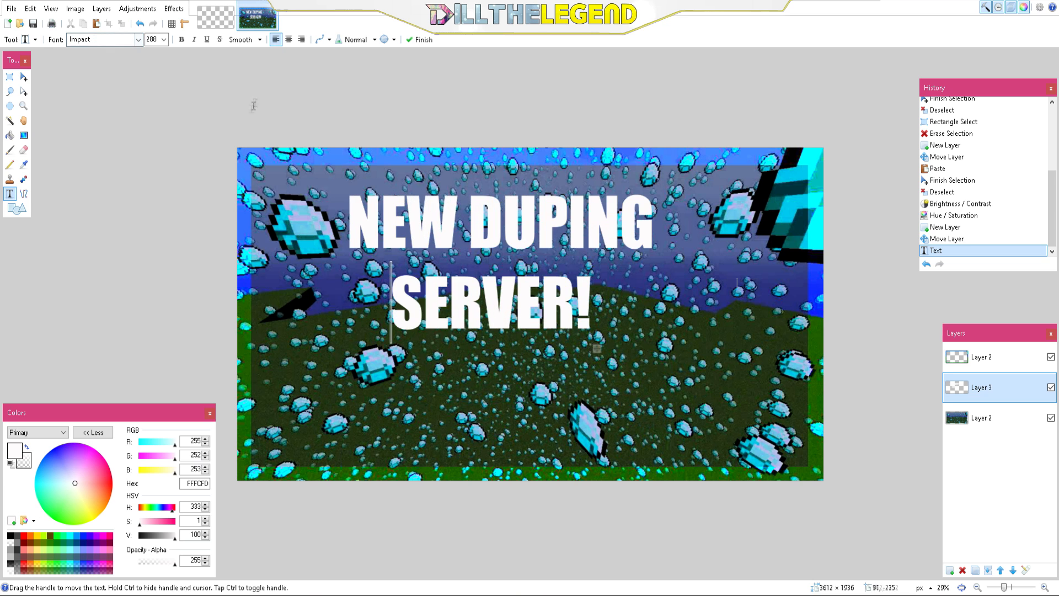
# Try the Perfect Dark (BRK) and Subway fonts on the title text
pyautogui.click(139, 40)
pyautogui.scroll(-10, 111, 312)
pyautogui.scroll(-1, 146, 325)
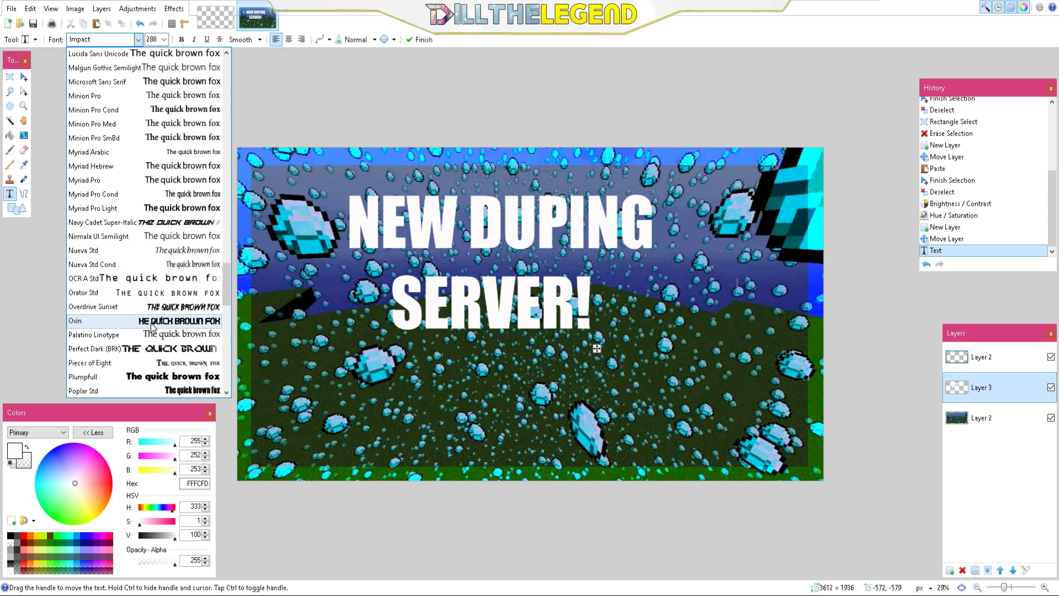
pyautogui.click(171, 350)
pyautogui.click(138, 40)
pyautogui.scroll(-10, 127, 279)
pyautogui.scroll(-1, 126, 280)
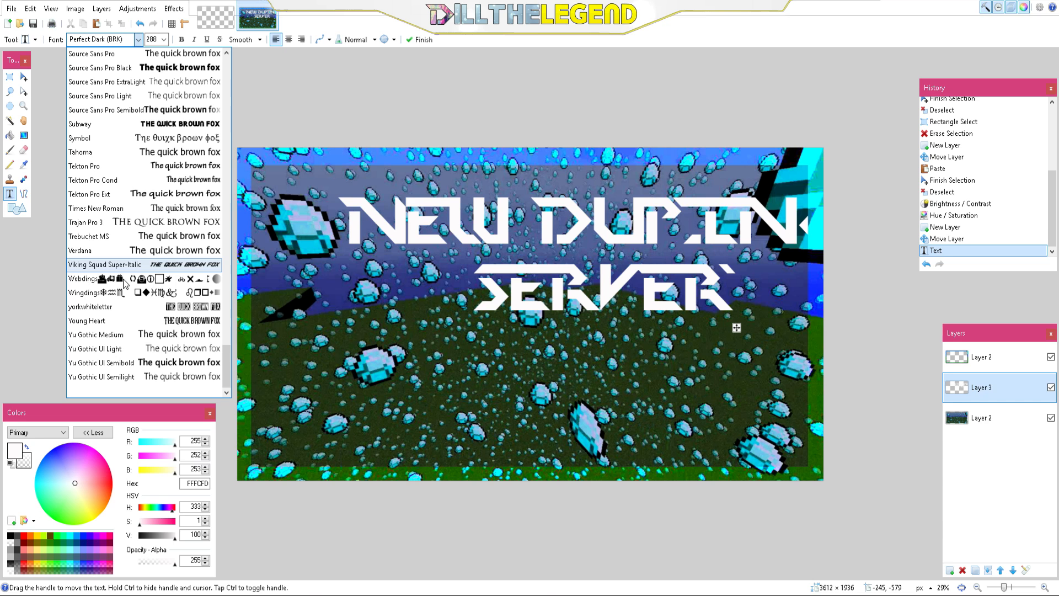
pyautogui.click(159, 124)
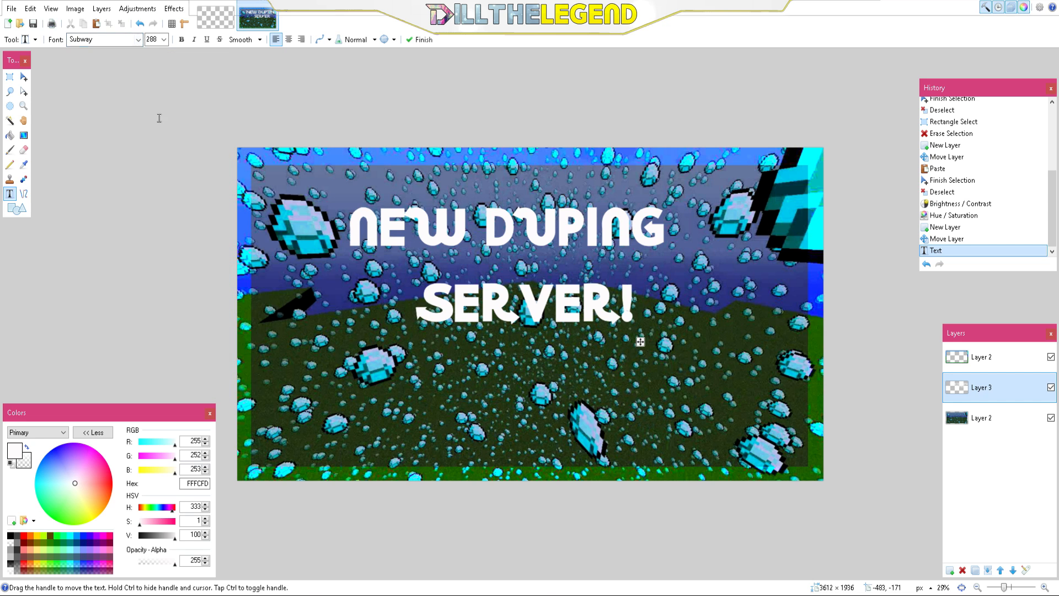
# Set the title text's font to PRIMETIME and reposition the block so NEW DUPING is centred in the upper part of the picture
pyautogui.click(138, 39)
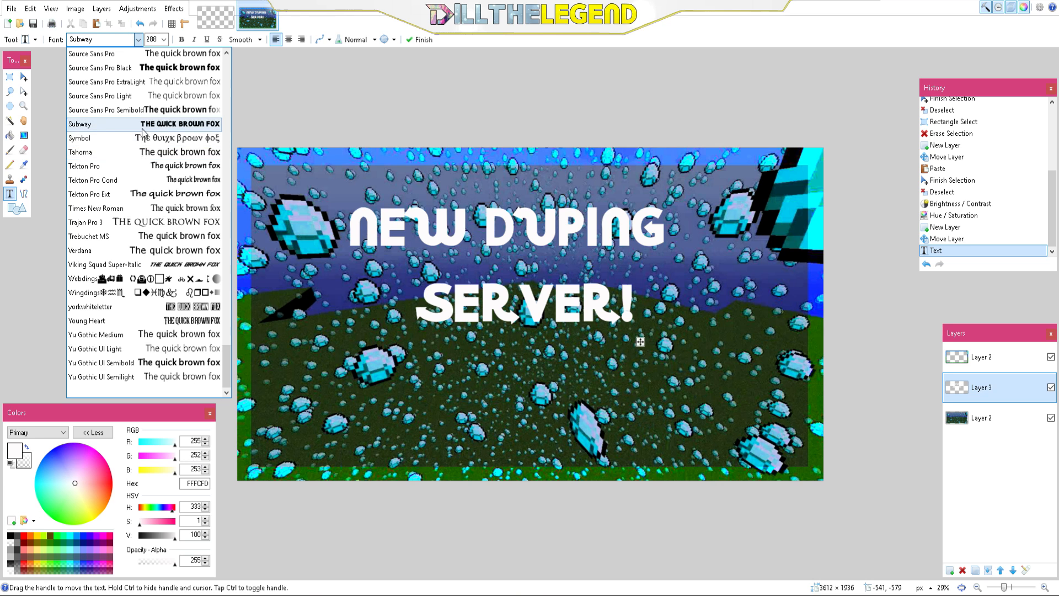
pyautogui.scroll(8, 143, 132)
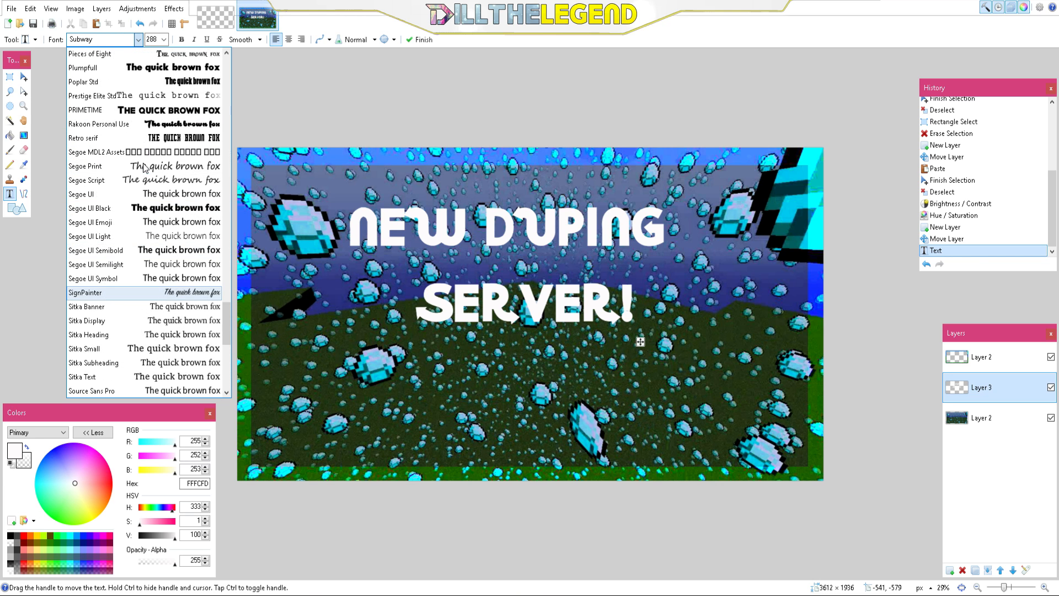
pyautogui.scroll(1, 143, 209)
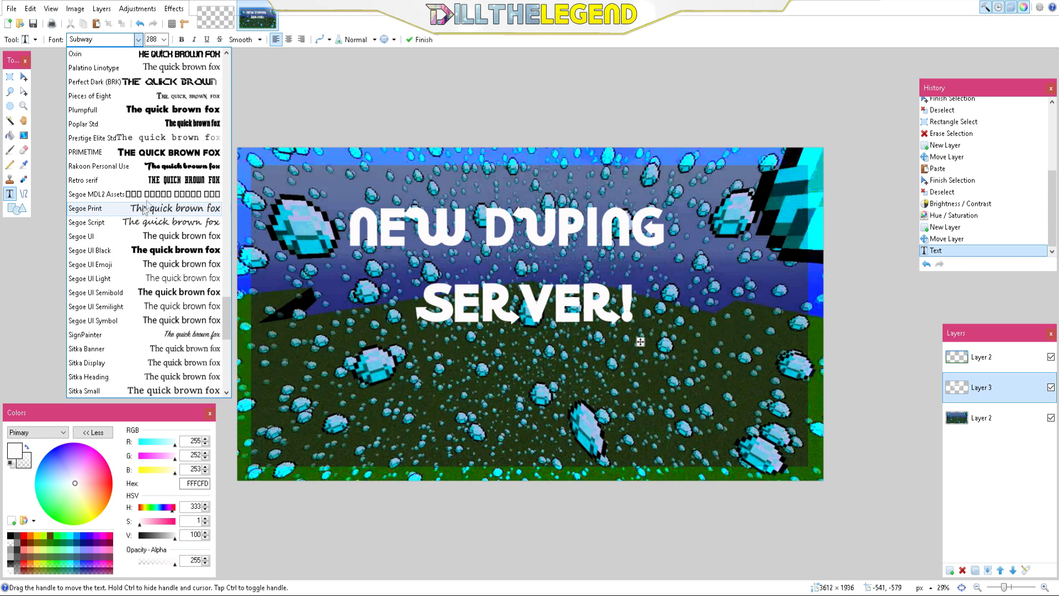
pyautogui.click(171, 157)
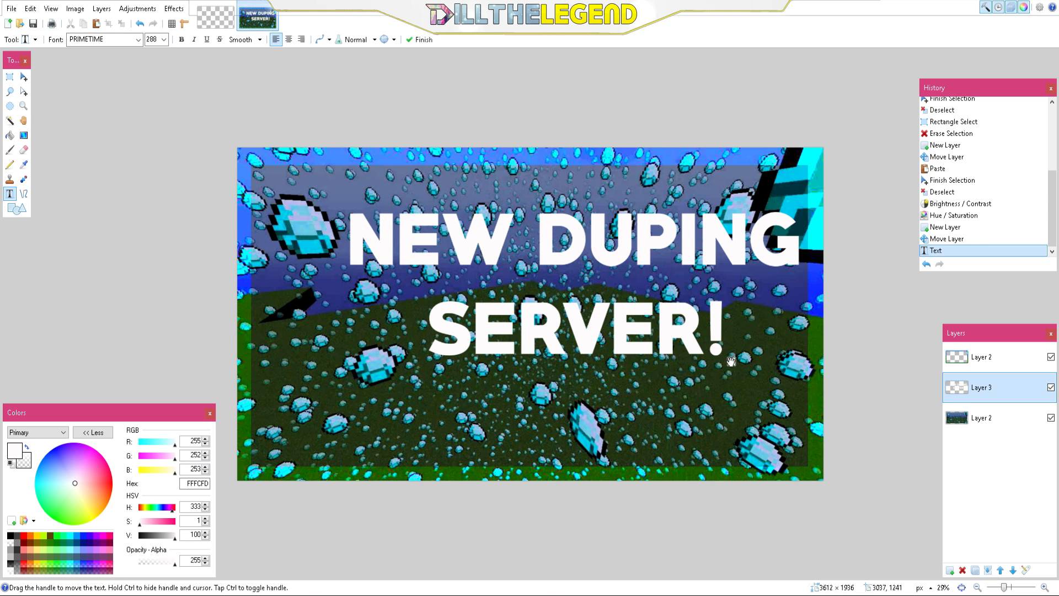
pyautogui.moveTo(731, 361); pyautogui.dragTo(689, 345)
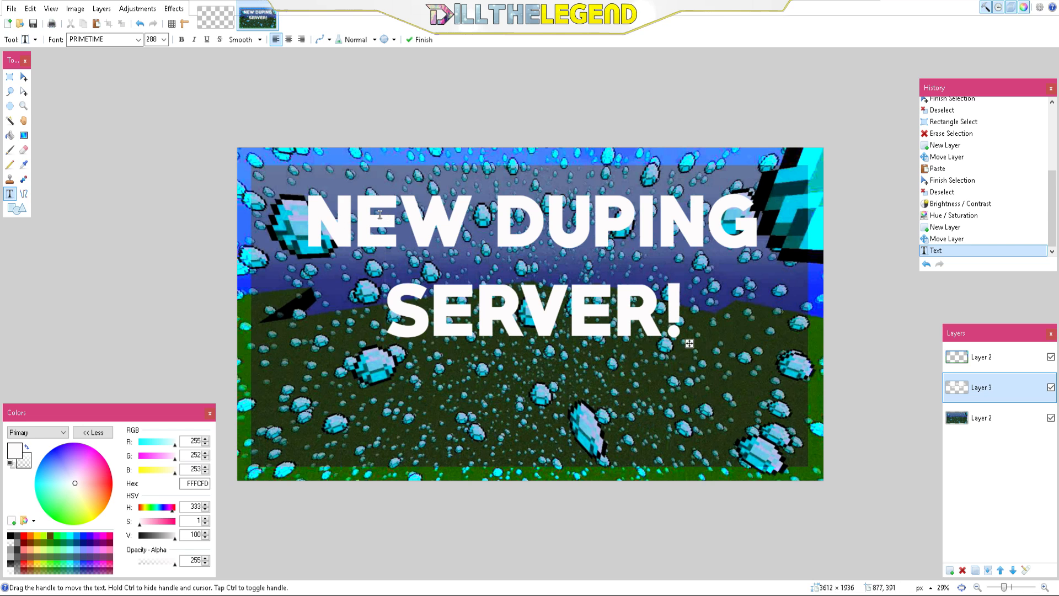
# Delete the word SERVER! from the second line, keeping only NEW DUPING in the text
pyautogui.press('Right')
pyautogui.press('Right')
pyautogui.press('Right')
pyautogui.press('Right')
pyautogui.press('Right')
pyautogui.press('Right')
pyautogui.press('Right')
pyautogui.press('BackSpace')
pyautogui.press('BackSpace')
pyautogui.press('BackSpace')
pyautogui.press('BackSpace')
pyautogui.press('BackSpace')
pyautogui.press('BackSpace')
pyautogui.press('BackSpace')
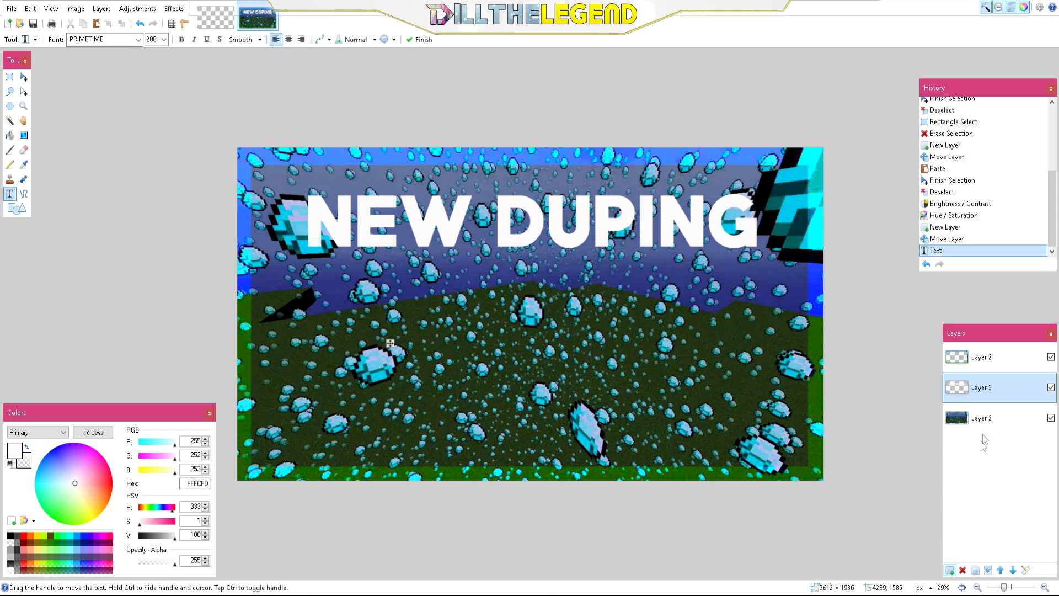
# Add a new layer above the NEW DUPING layer and choose the Overdrive Sunset font for its text
pyautogui.hotkey('ctrl', 'shift', 'n')
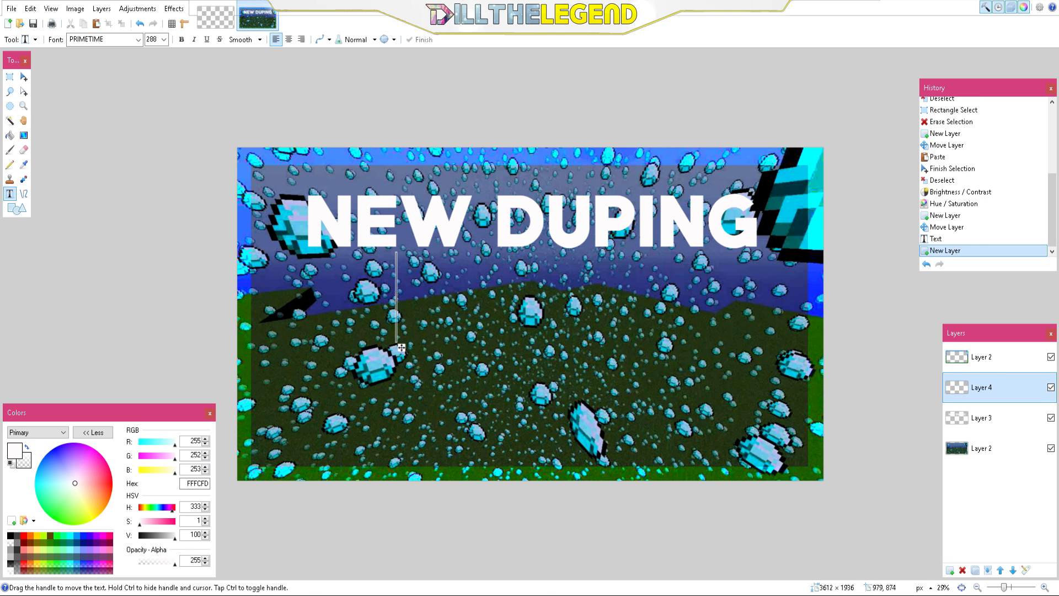
pyautogui.click(137, 40)
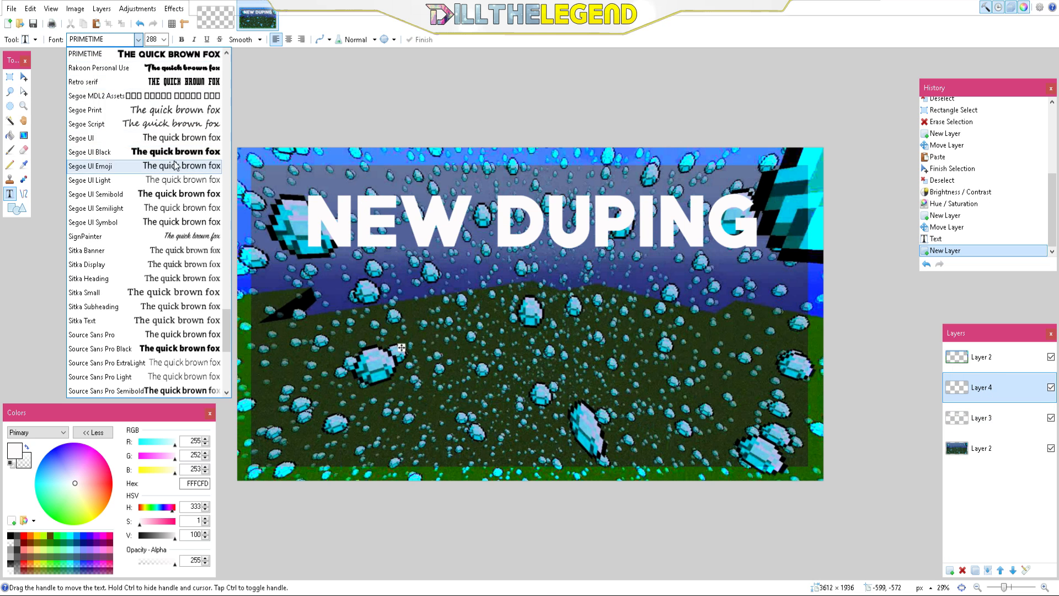
pyautogui.scroll(5, 194, 83)
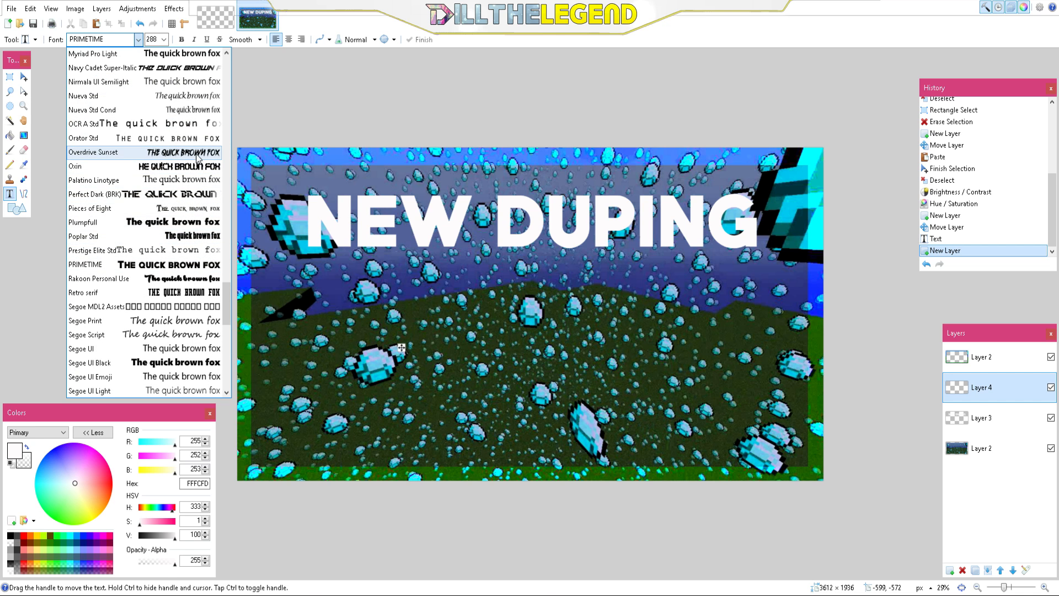
pyautogui.click(197, 157)
# Write SERVER ! beneath NEW DUPING on the new layer
pyautogui.click(401, 343)
pyautogui.write('SER')
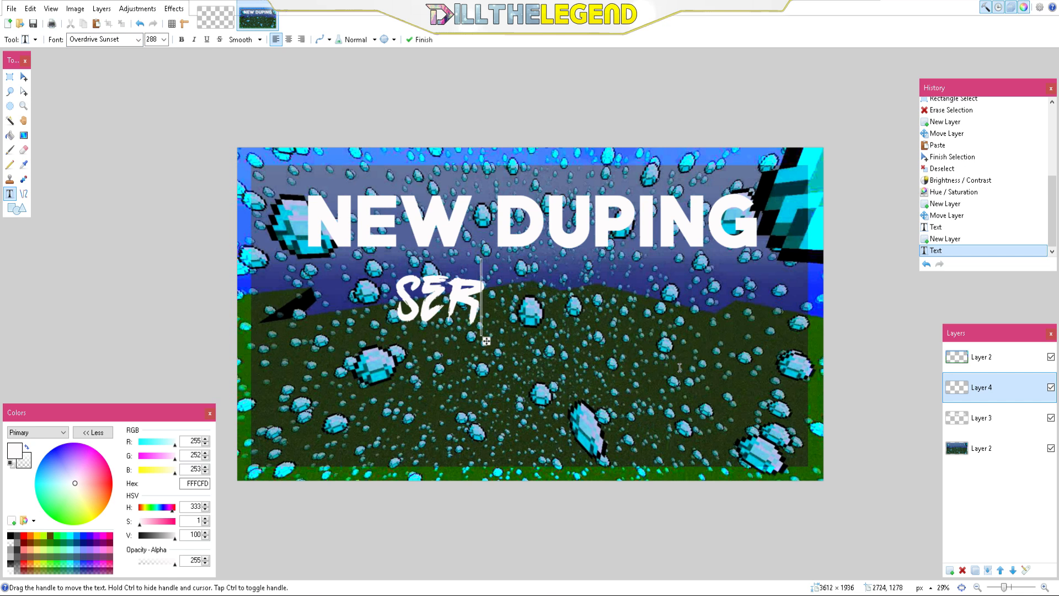
pyautogui.write('VER !')
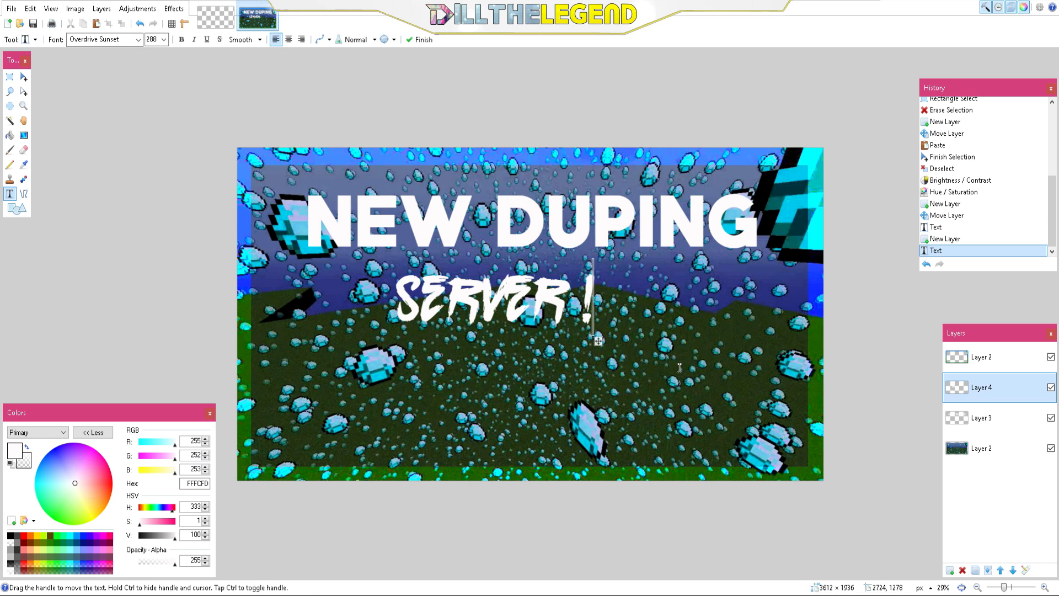
pyautogui.press('BackSpace')
pyautogui.press('BackSpace')
pyautogui.write('!')
pyautogui.press('BackSpace')
pyautogui.write('!')
# Delete the SERVER ! text from the new layer
pyautogui.click(162, 41)
pyautogui.click(156, 40)
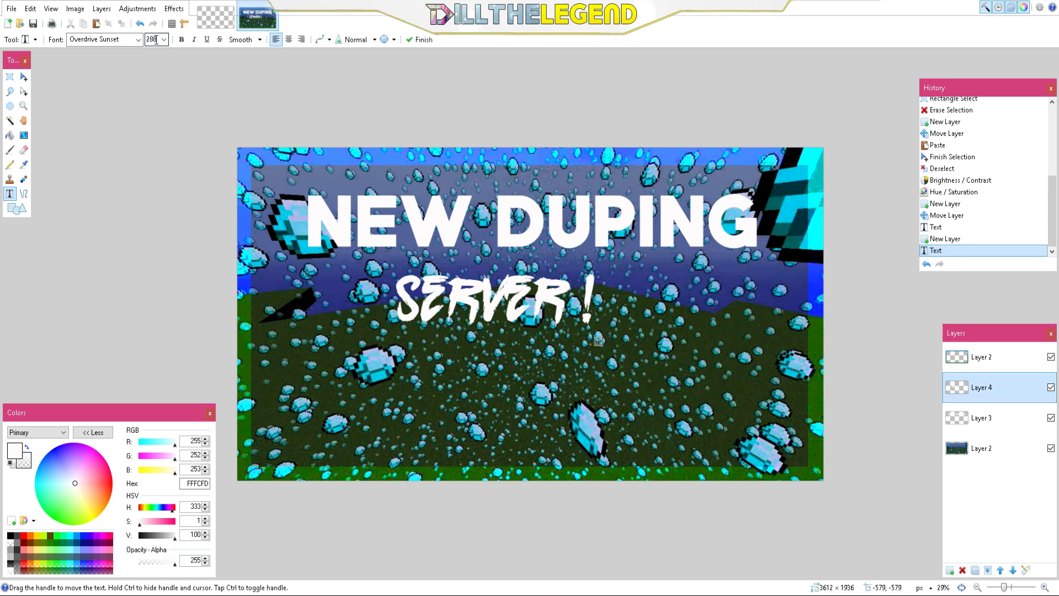
pyautogui.press('BackSpace')
pyautogui.press('BackSpace')
pyautogui.press('BackSpace')
pyautogui.press('BackSpace')
pyautogui.press('BackSpace')
pyautogui.press('BackSpace')
pyautogui.press('BackSpace')
pyautogui.press('BackSpace')
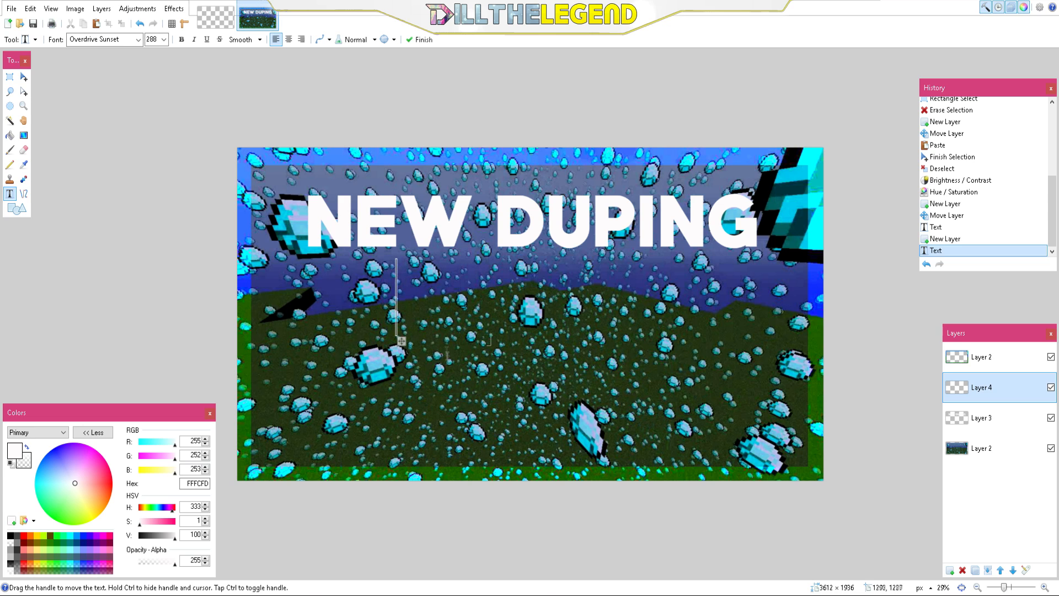
# Write SERVER ! beneath NEW DUPING on Layer 4 in the Overdrive Sunset font
pyautogui.write('S')
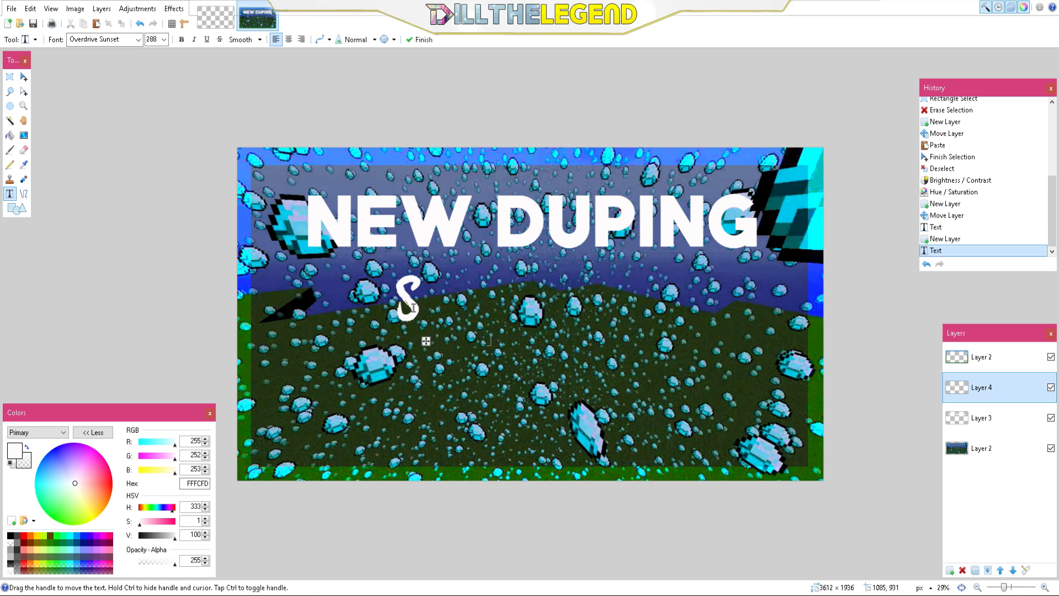
pyautogui.write('ERVER !')
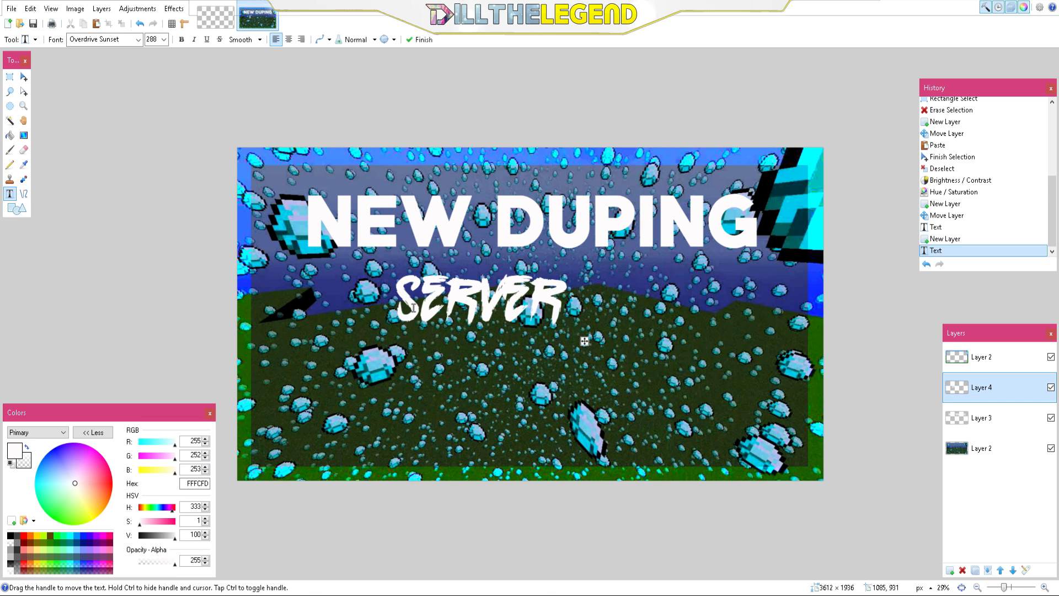
# Try the Feast of Flesh BB and California fonts on the SERVER ! text
pyautogui.click(138, 40)
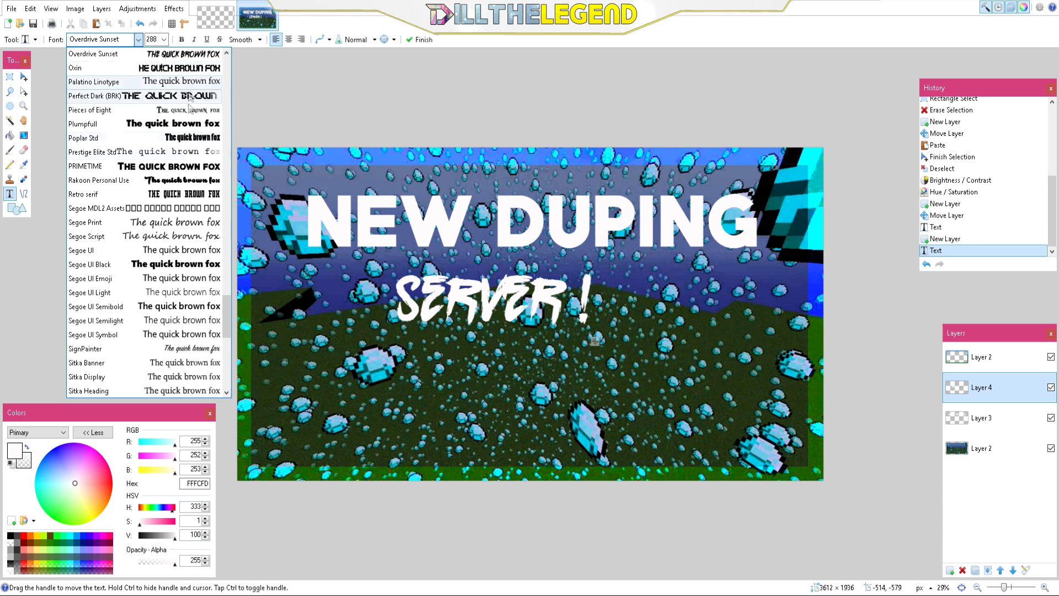
pyautogui.scroll(3, 177, 67)
pyautogui.scroll(3, 176, 300)
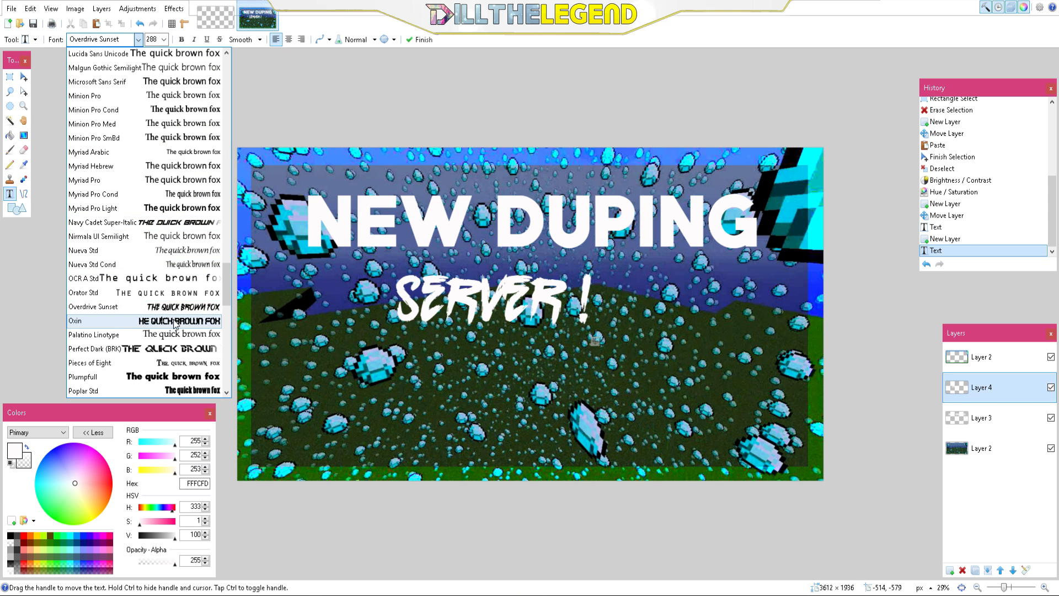
pyautogui.scroll(9, 176, 313)
pyautogui.scroll(5, 175, 313)
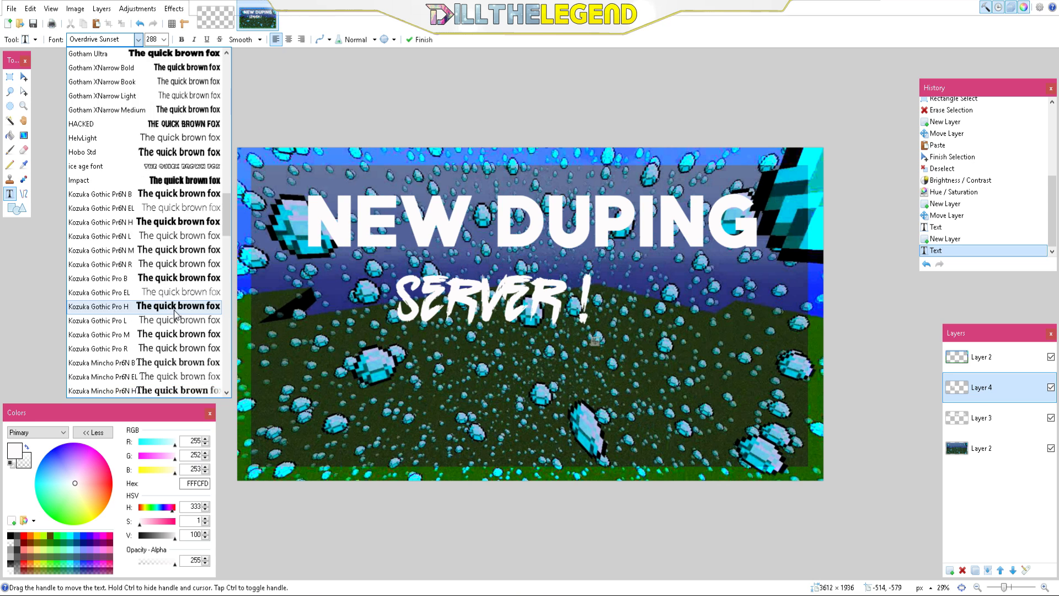
pyautogui.scroll(8, 175, 313)
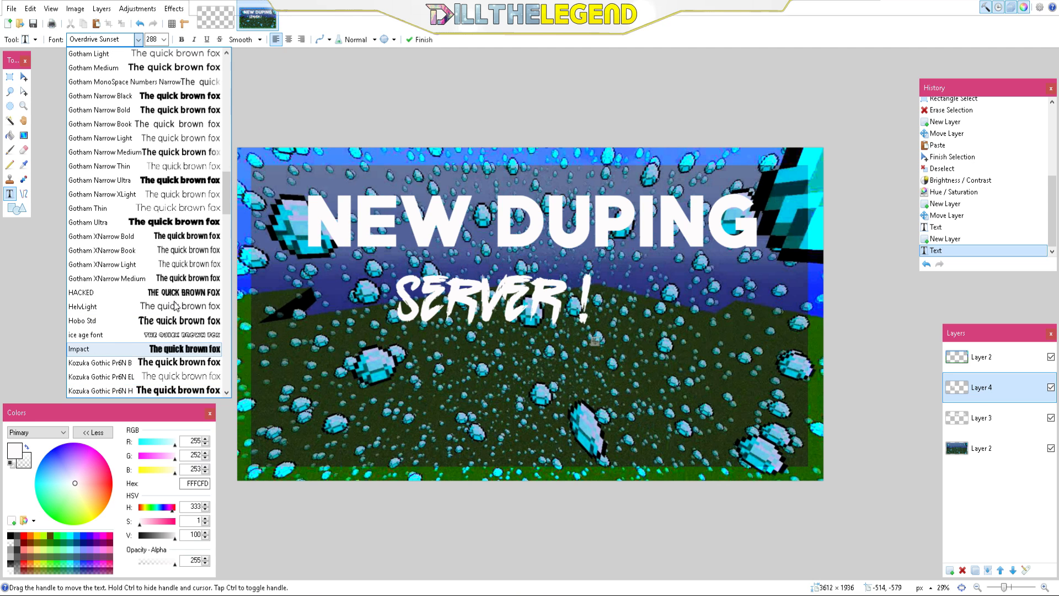
pyautogui.click(197, 223)
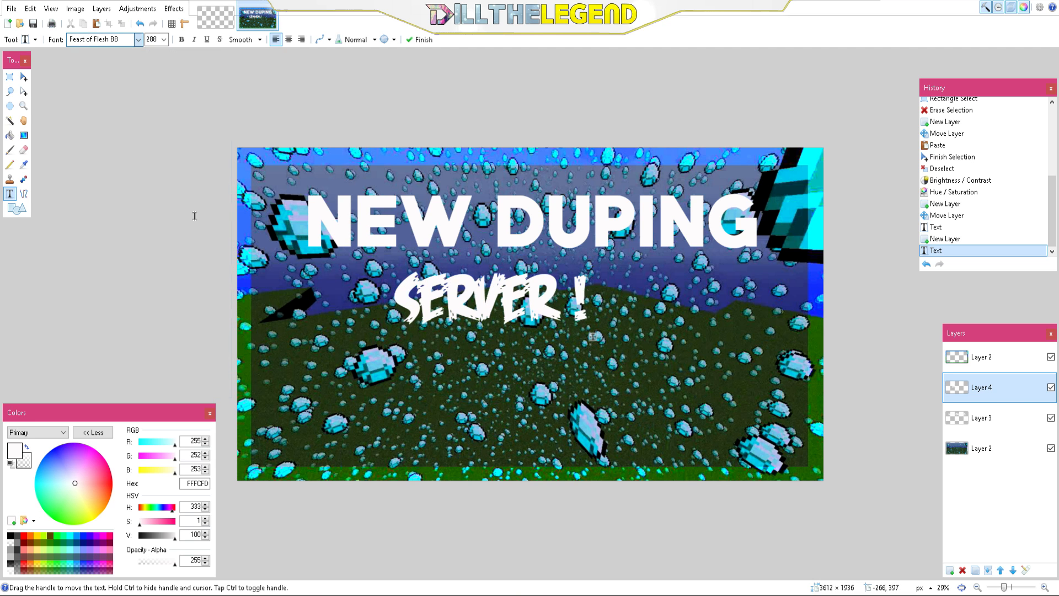
pyautogui.click(138, 40)
pyautogui.scroll(10, 166, 200)
pyautogui.click(182, 53)
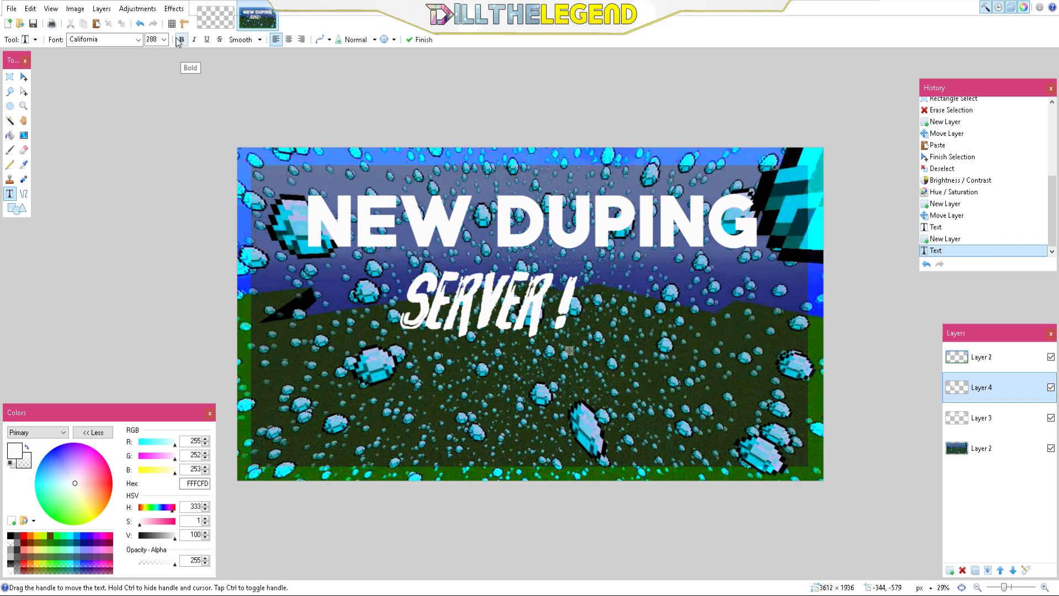
# Set the font of the SERVER ! text to BlowBrush
pyautogui.click(138, 39)
pyautogui.scroll(3, 161, 144)
pyautogui.scroll(5, 161, 142)
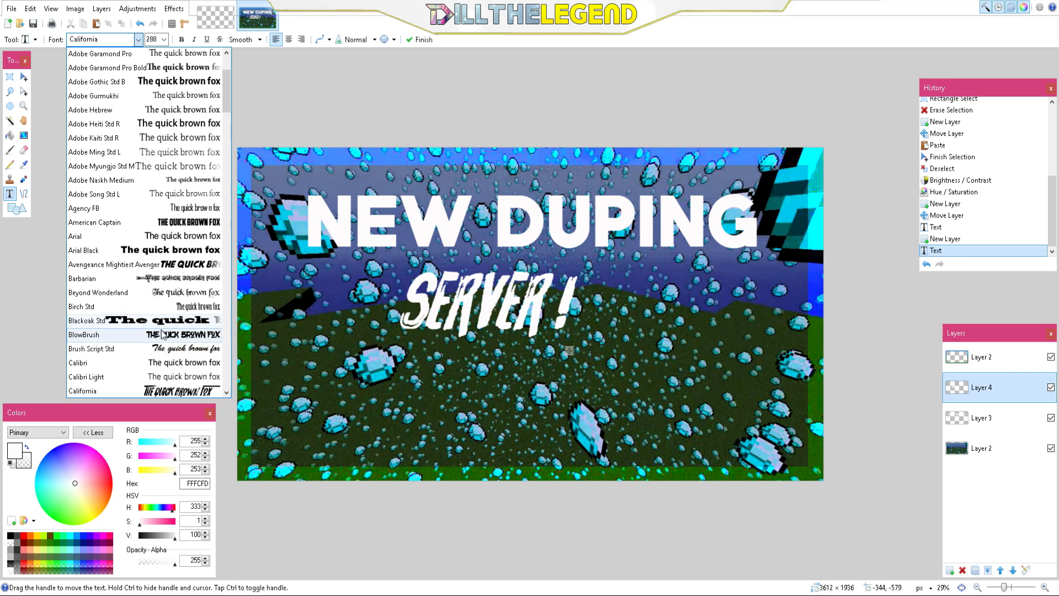
pyautogui.click(160, 333)
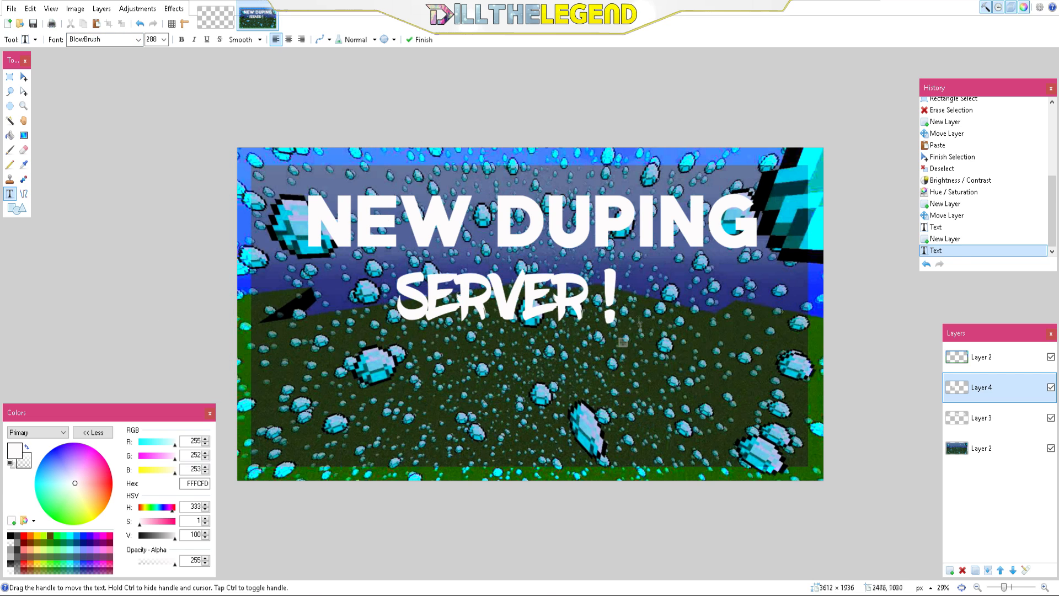
# Set the SERVER ! text size to 350 and move it slightly up and left, closer beneath NEW DUPING
pyautogui.click(159, 41)
pyautogui.click(158, 43)
pyautogui.doubleClick(156, 40)
pyautogui.write('350')
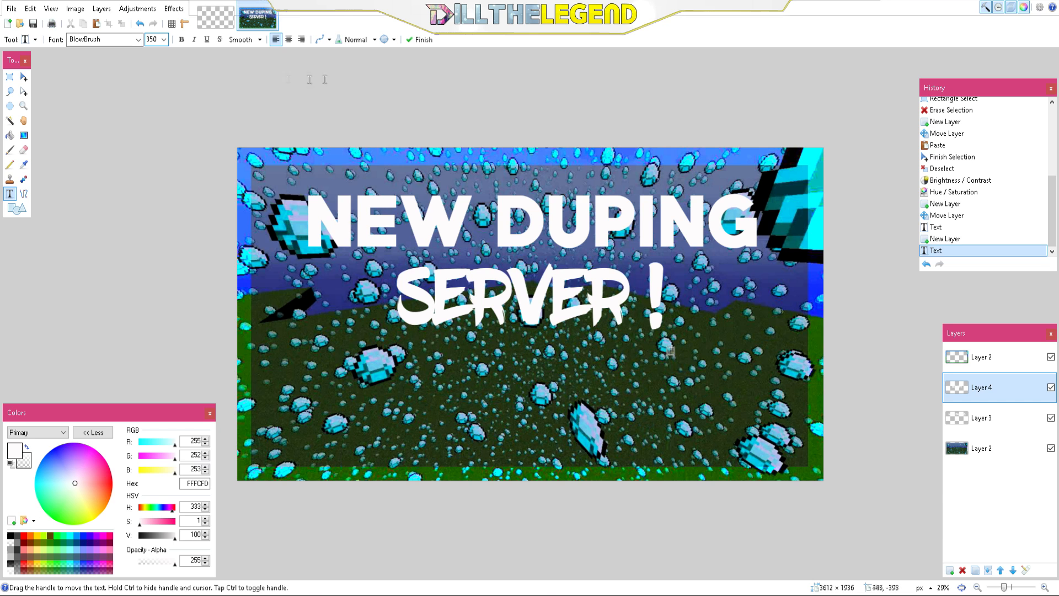
pyautogui.moveTo(668, 349); pyautogui.dragTo(659, 341)
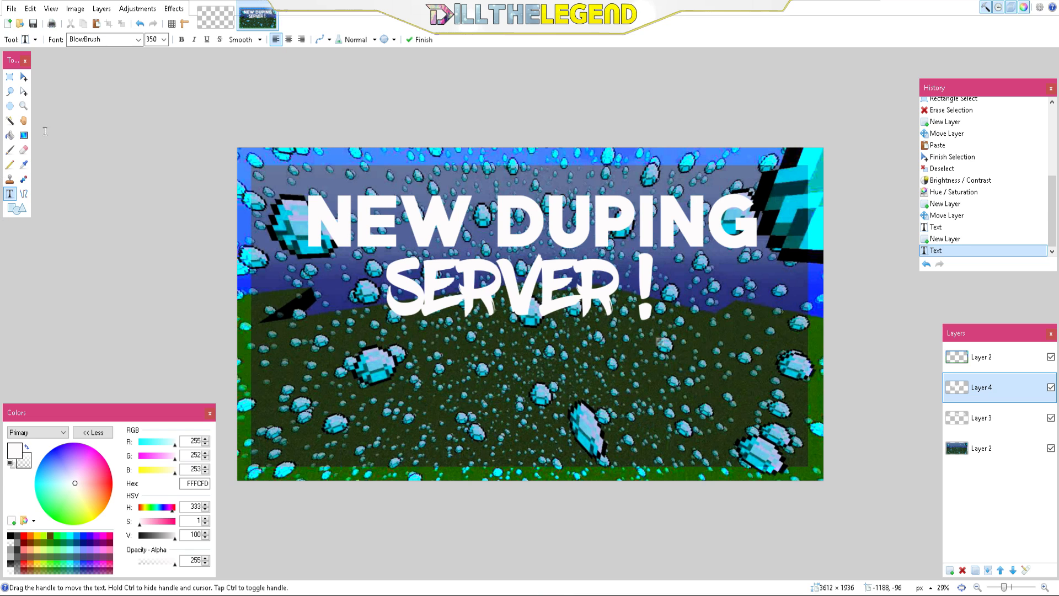
# Merge Layer 4 down into Layer 3 and select all the title letters with the Magic Wand
pyautogui.click(10, 122)
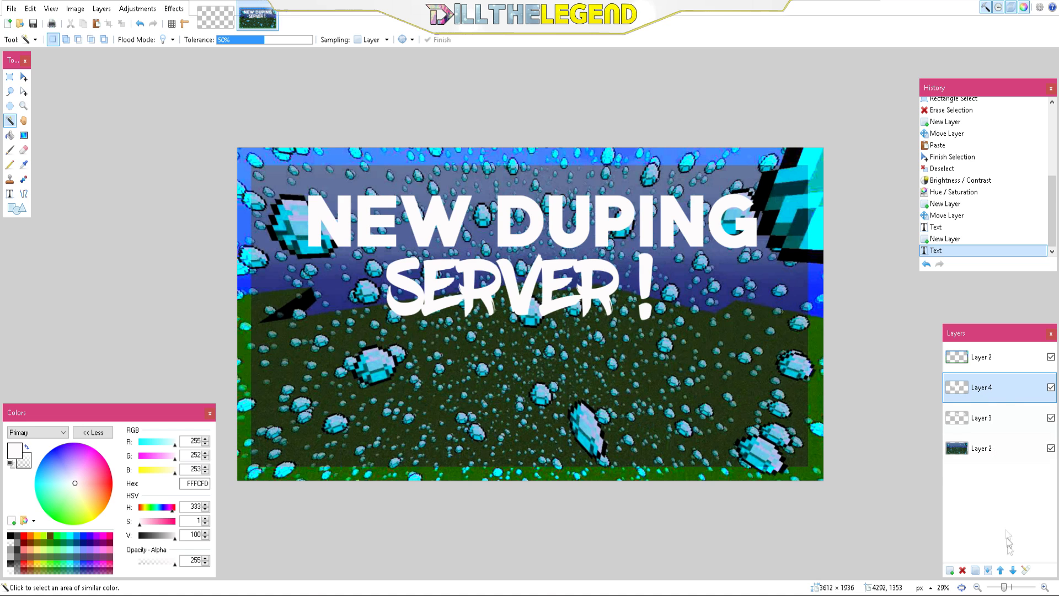
pyautogui.click(987, 570)
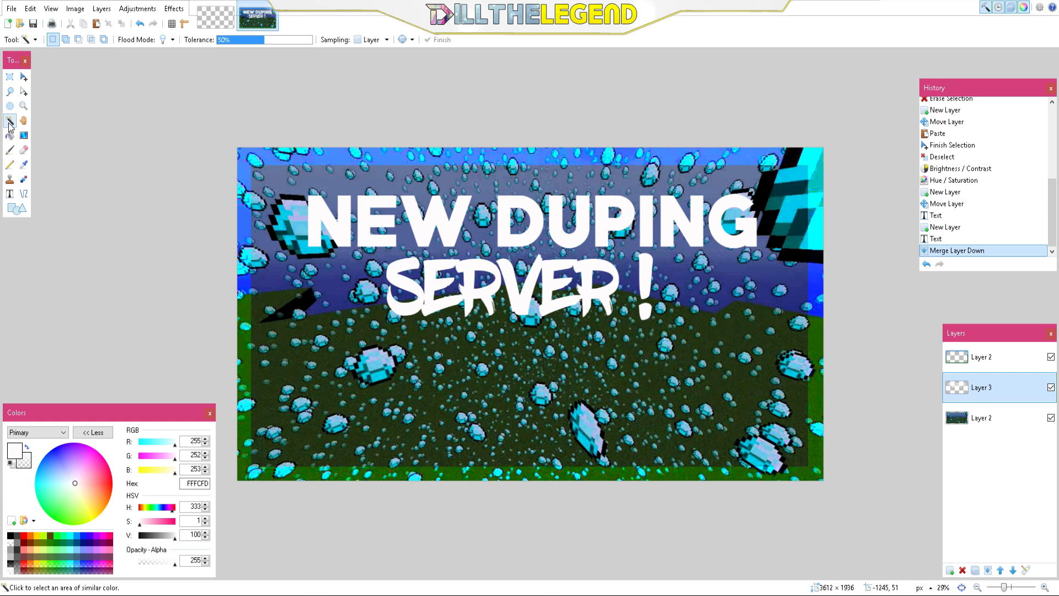
pyautogui.click(318, 205)
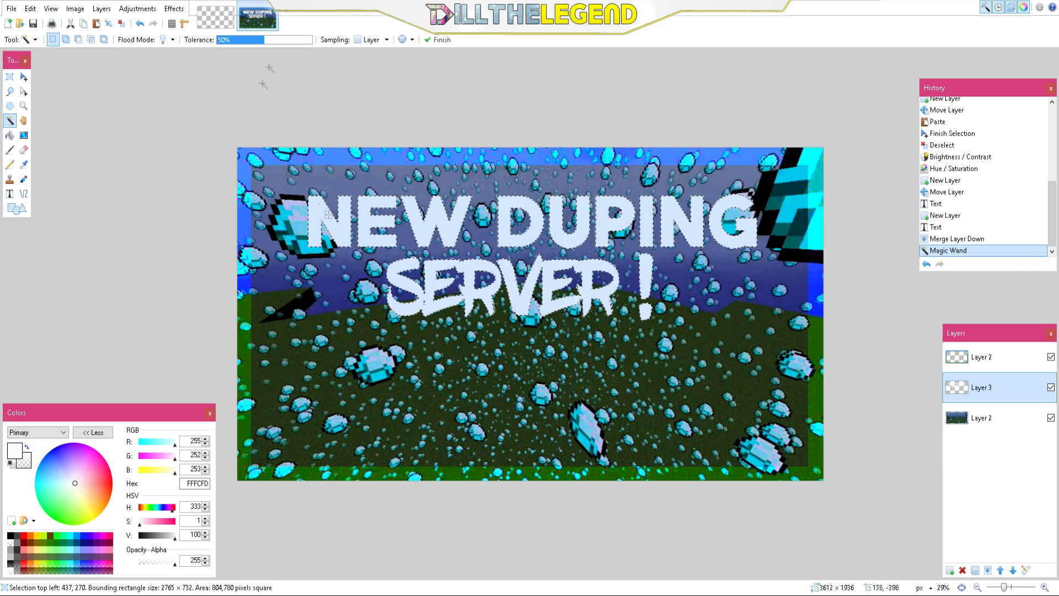
# Prepare a Gradient with light grey D3D1D2 as primary and opaque white FFFFFF as secondary colour
pyautogui.click(23, 136)
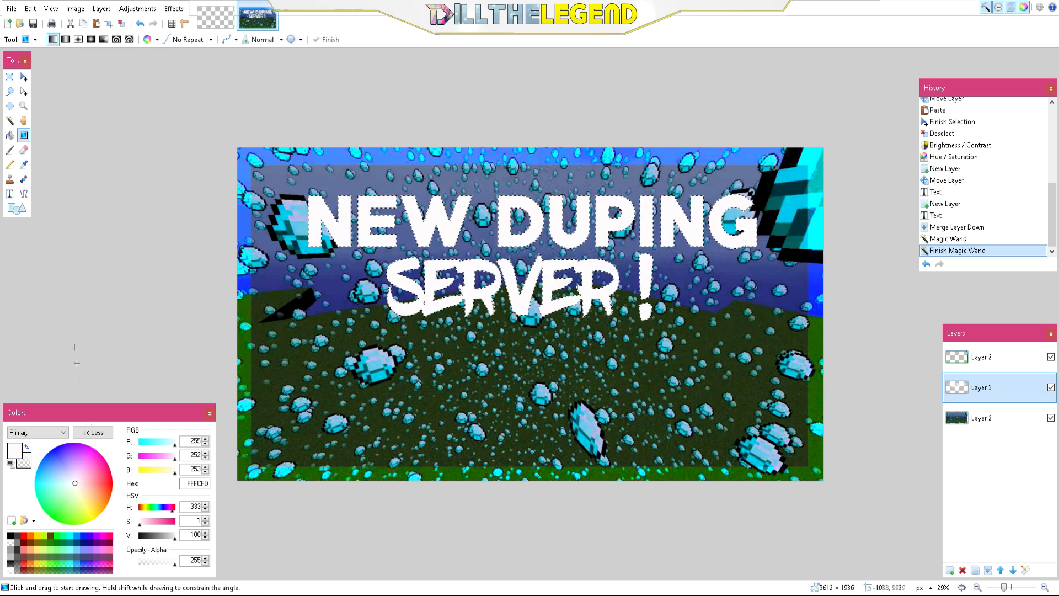
pyautogui.moveTo(167, 535); pyautogui.dragTo(169, 537)
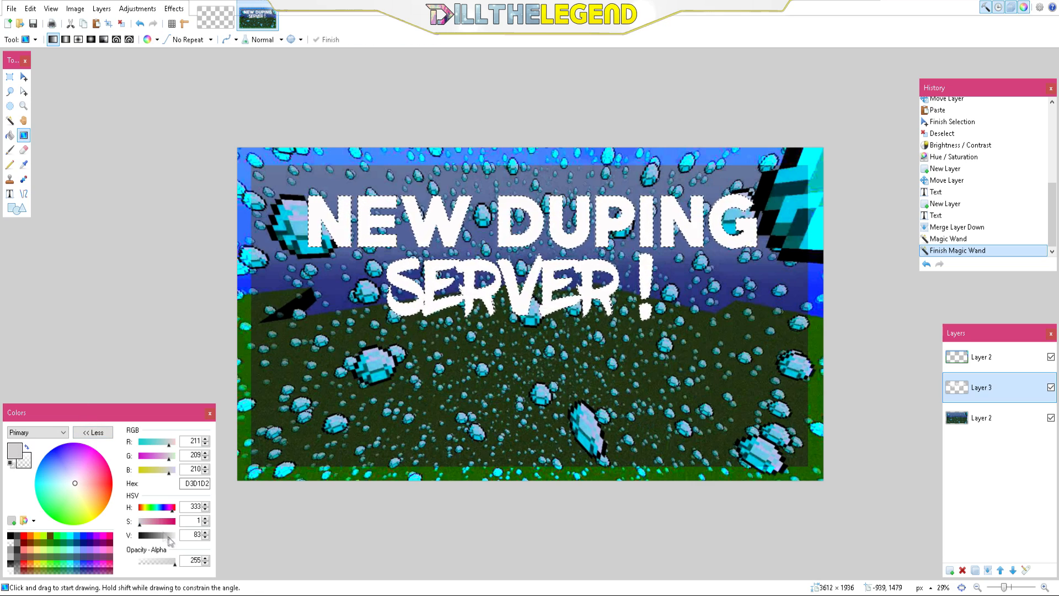
pyautogui.click(40, 432)
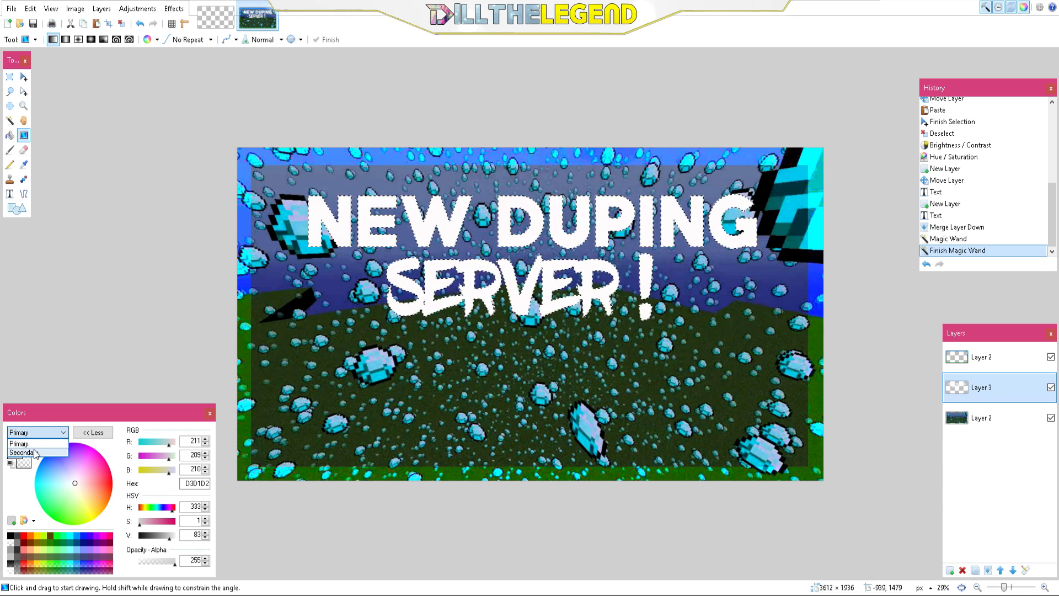
pyautogui.click(36, 453)
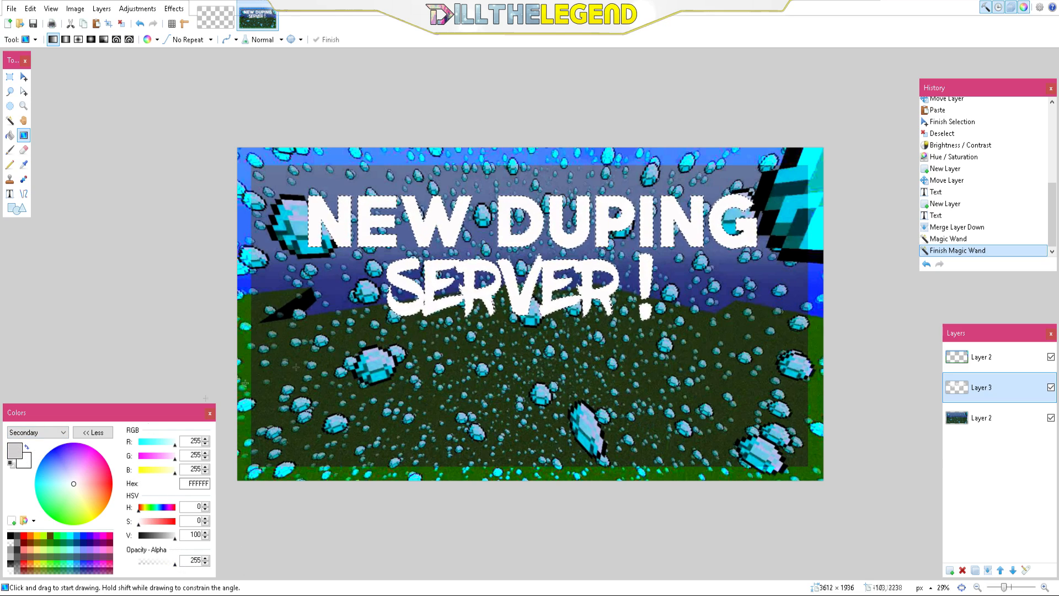
# Try an upward light grey to white gradient across the selected title letters
pyautogui.moveTo(497, 352); pyautogui.dragTo(499, 273)
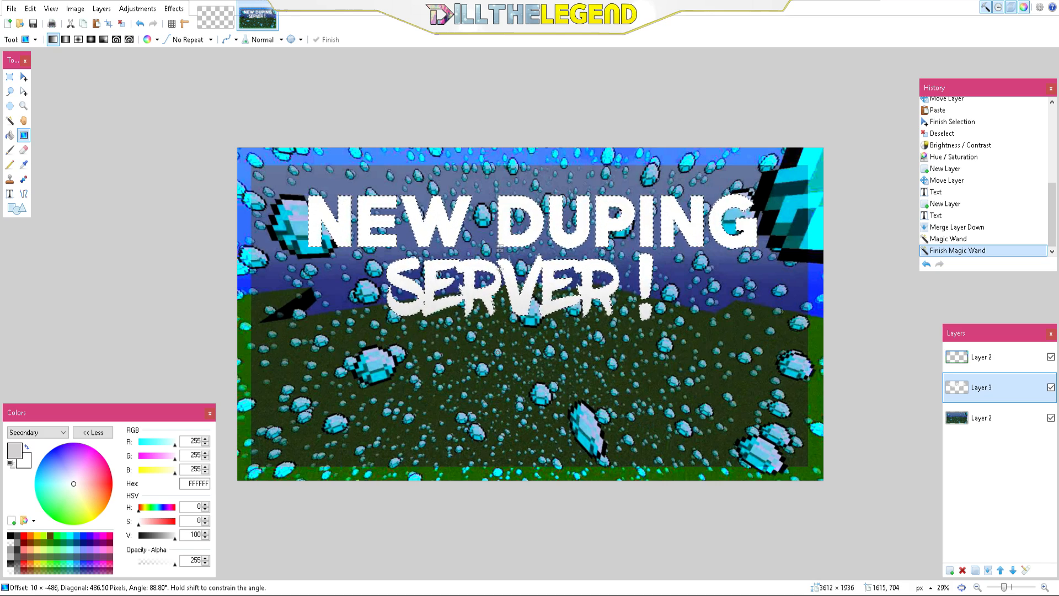
pyautogui.moveTo(502, 226); pyautogui.dragTo(482, 8)
# Darken the primary colour to grey ADADAD for the gradient
pyautogui.moveTo(166, 534); pyautogui.dragTo(186, 541)
pyautogui.click(49, 437)
pyautogui.click(33, 443)
pyautogui.moveTo(167, 537); pyautogui.dragTo(163, 539)
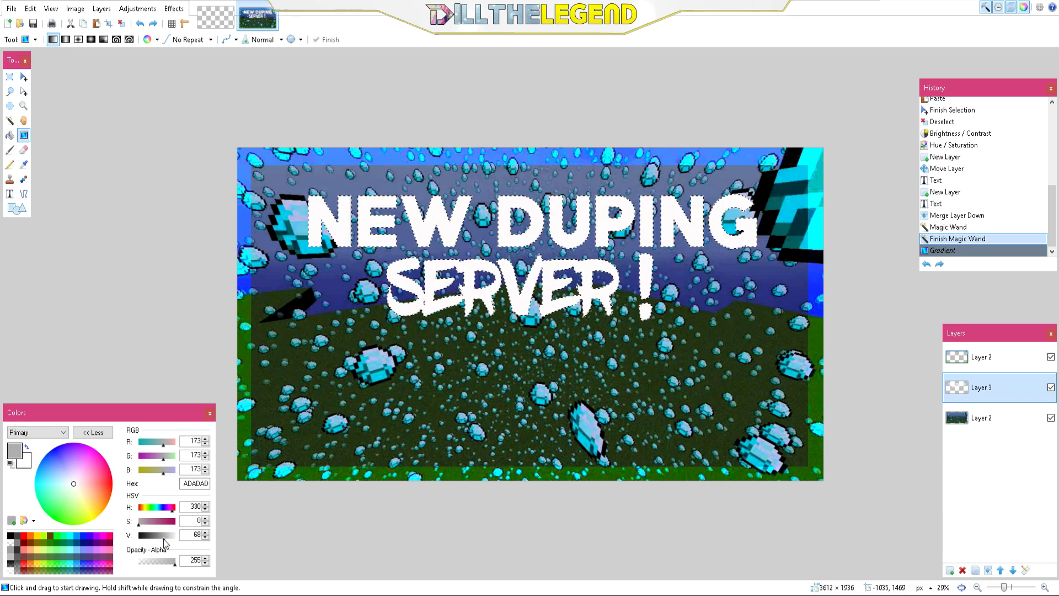
# Try the grey-to-white gradient starting below SERVER !, then one across NEW DUPING, and undo the latter
pyautogui.moveTo(486, 350); pyautogui.dragTo(492, 285)
pyautogui.press('Return')
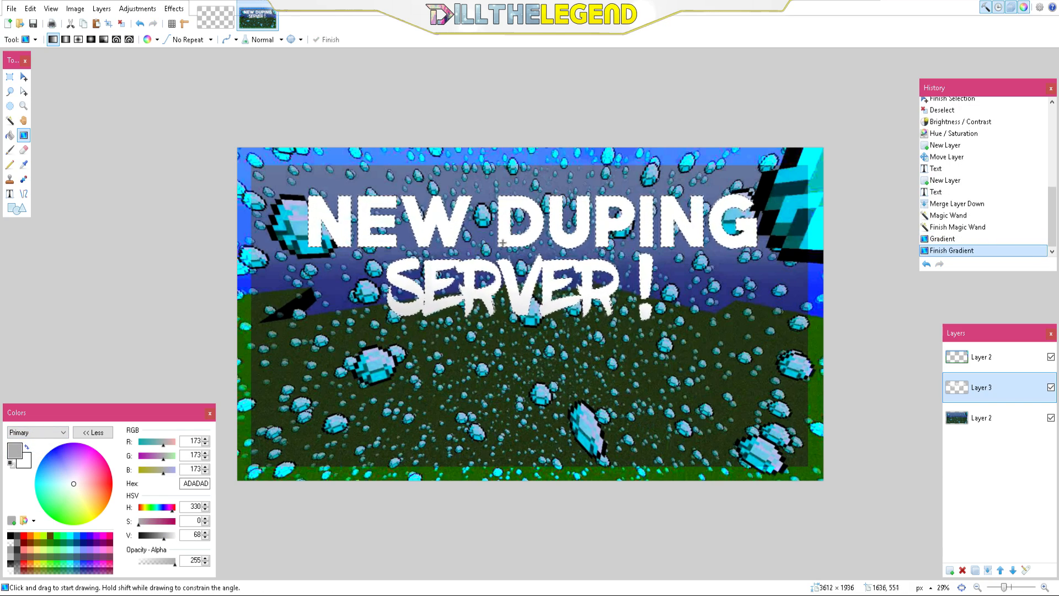
pyautogui.moveTo(499, 249); pyautogui.dragTo(496, 210)
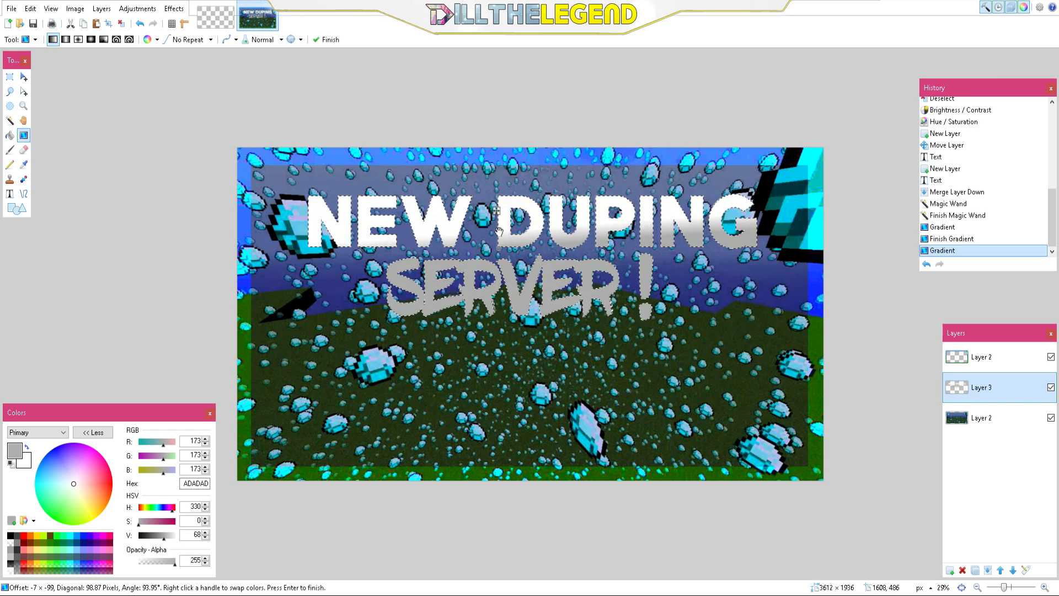
pyautogui.hotkey('ctrl', 'z')
# Apply a grey-to-white gradient from just below SERVER ! up to the middle of its letters, then deselect
pyautogui.moveTo(494, 338); pyautogui.dragTo(496, 283)
pyautogui.press('Return')
pyautogui.hotkey('ctrl', 'd')
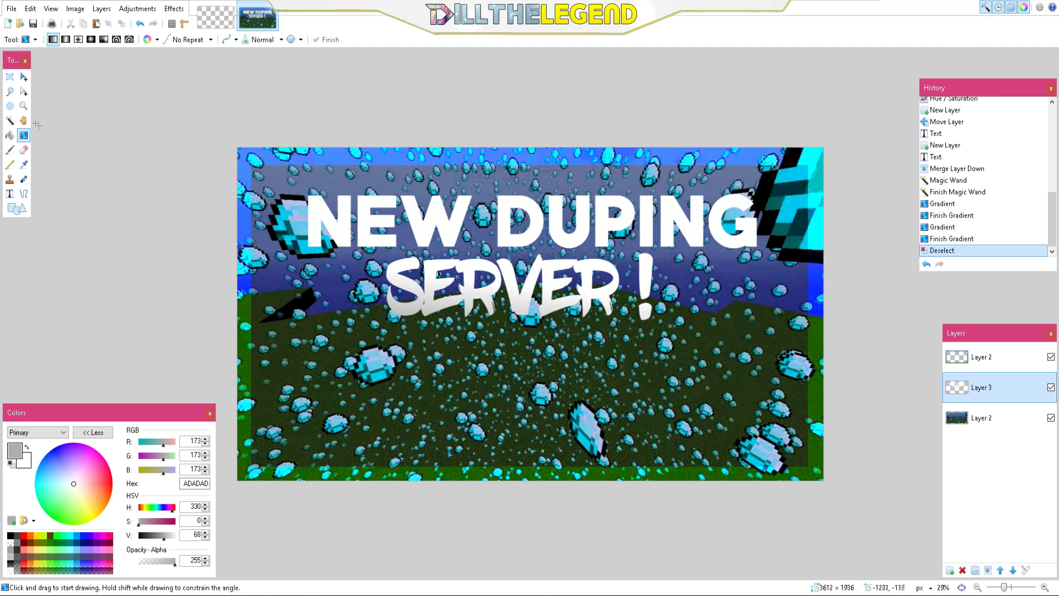
# Select every letter of NEW DUPING together with the Magic Wand, leaving SERVER ! out
pyautogui.click(9, 120)
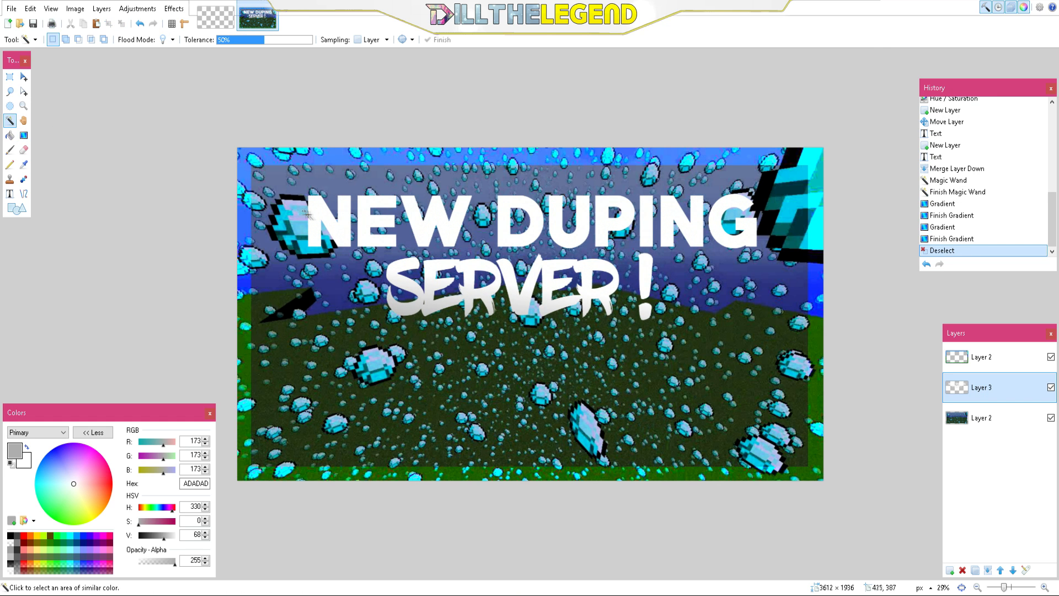
pyautogui.click(308, 215)
pyautogui.keyDown('ctrl'); pyautogui.click(381, 218); pyautogui.keyUp('ctrl')
pyautogui.keyDown('ctrl'); pyautogui.click(438, 221); pyautogui.keyUp('ctrl')
pyautogui.keyDown('ctrl'); pyautogui.click(516, 232); pyautogui.keyUp('ctrl')
pyautogui.keyDown('ctrl'); pyautogui.click(577, 228); pyautogui.keyUp('ctrl')
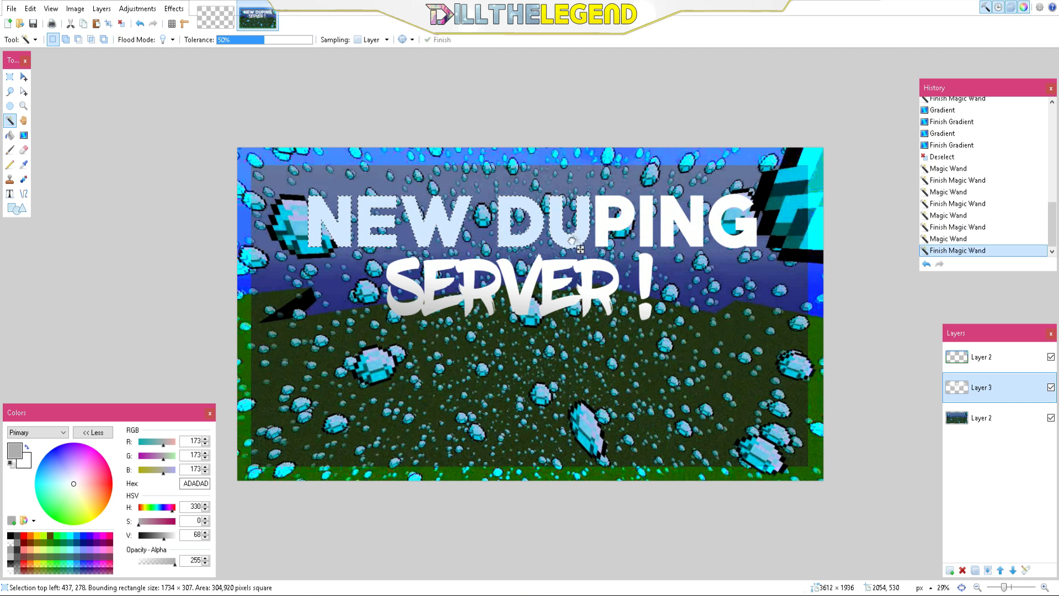
pyautogui.keyDown('ctrl'); pyautogui.click(603, 227); pyautogui.keyUp('ctrl')
pyautogui.keyDown('ctrl'); pyautogui.click(647, 228); pyautogui.keyUp('ctrl')
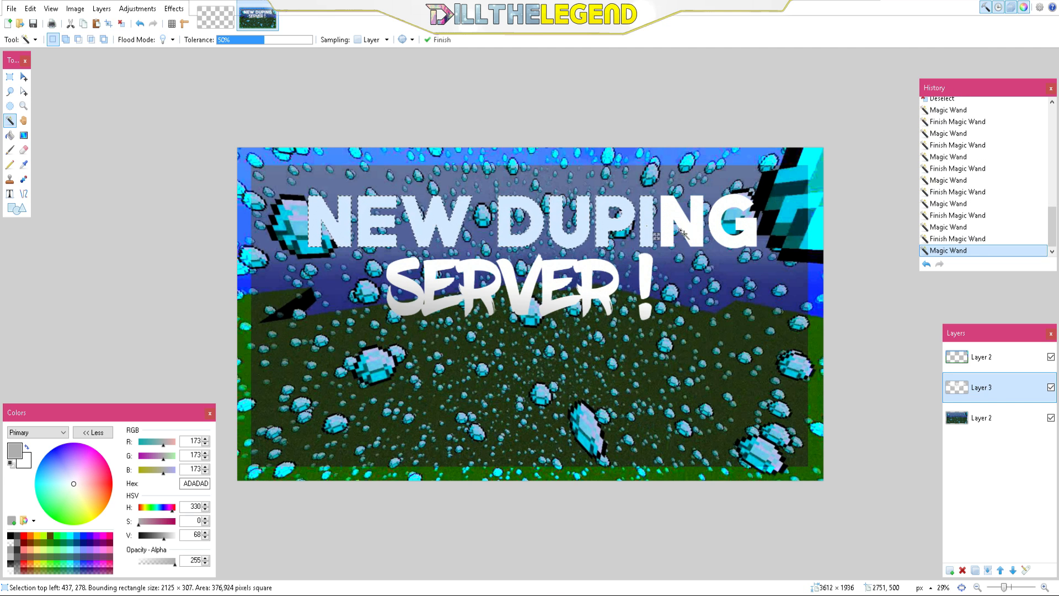
pyautogui.keyDown('ctrl'); pyautogui.click(670, 208); pyautogui.keyUp('ctrl')
pyautogui.keyDown('ctrl'); pyautogui.click(723, 235); pyautogui.keyUp('ctrl')
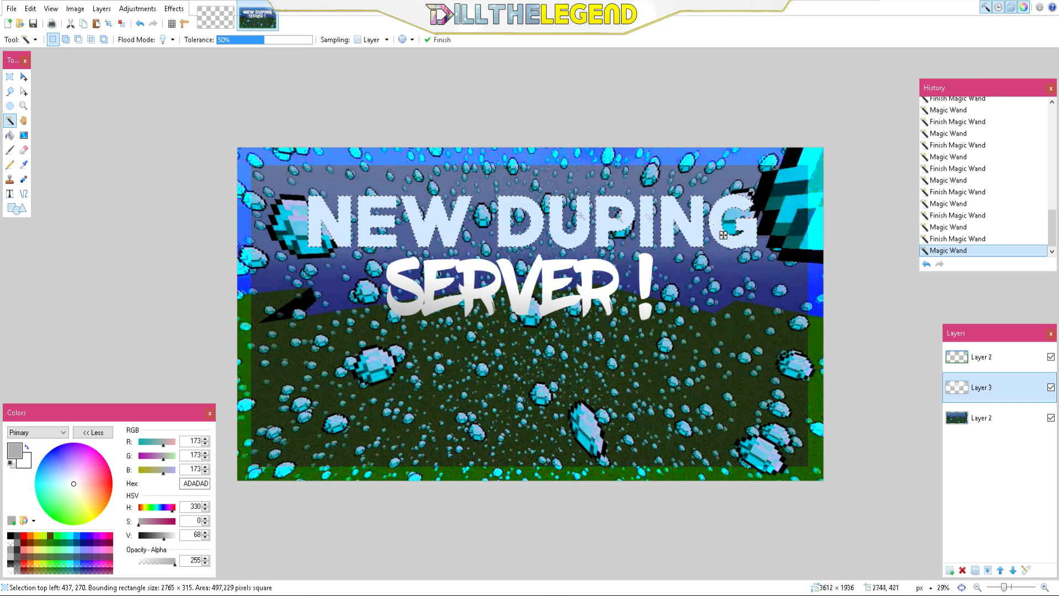
# Apply the grey-to-white gradient from below NEW DUPING up to the middle of its letters, then deselect
pyautogui.click(24, 135)
pyautogui.moveTo(514, 277); pyautogui.dragTo(515, 221)
pyautogui.hotkey('ctrl', 'd')
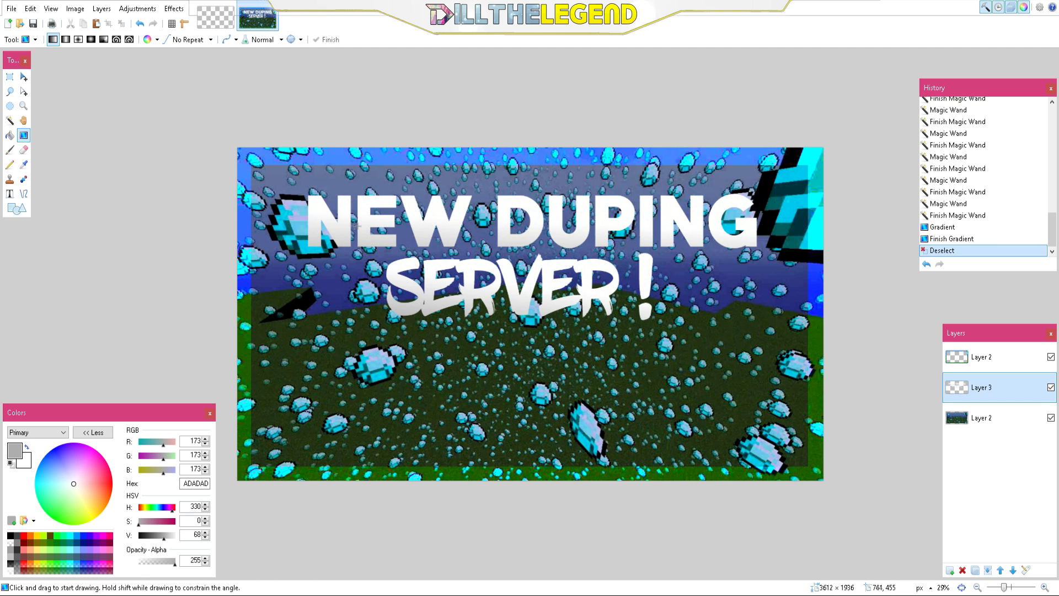
# Select the entire canvas of Layer 3 and subtract all the title letters from the selection
pyautogui.click(10, 121)
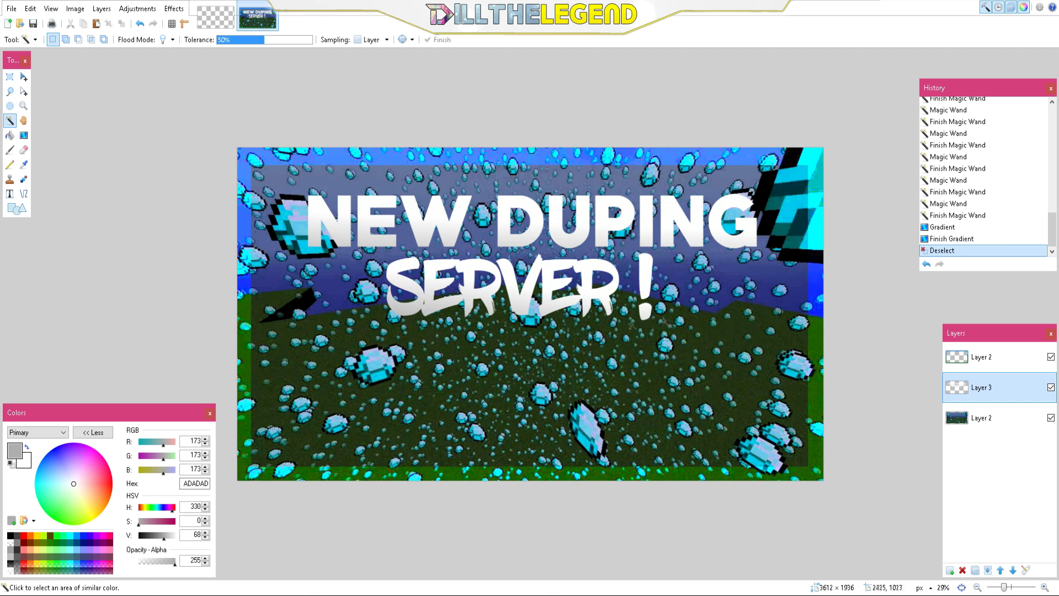
pyautogui.click(339, 223)
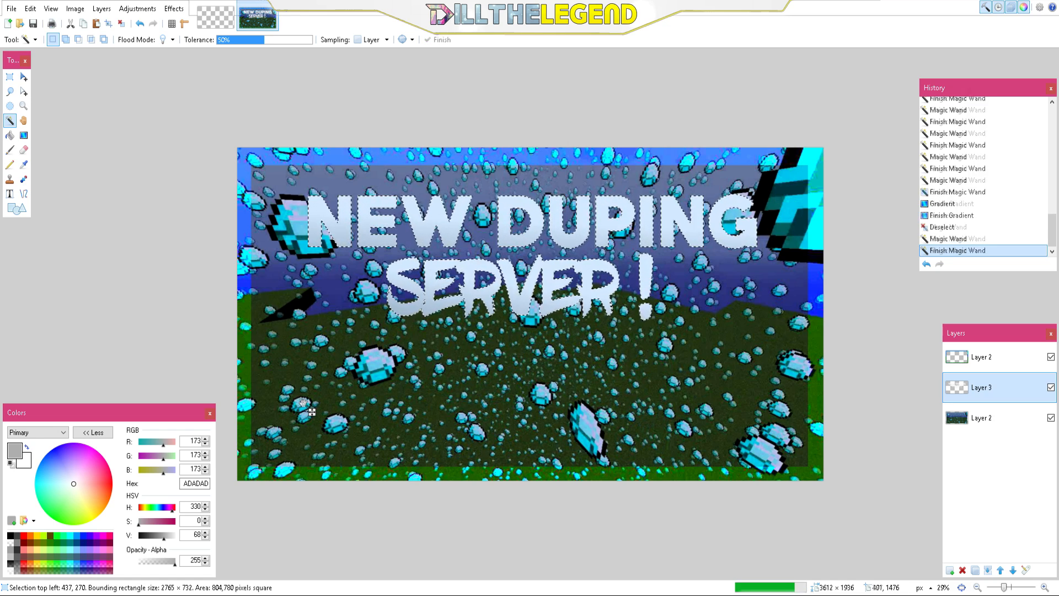
pyautogui.click(312, 411)
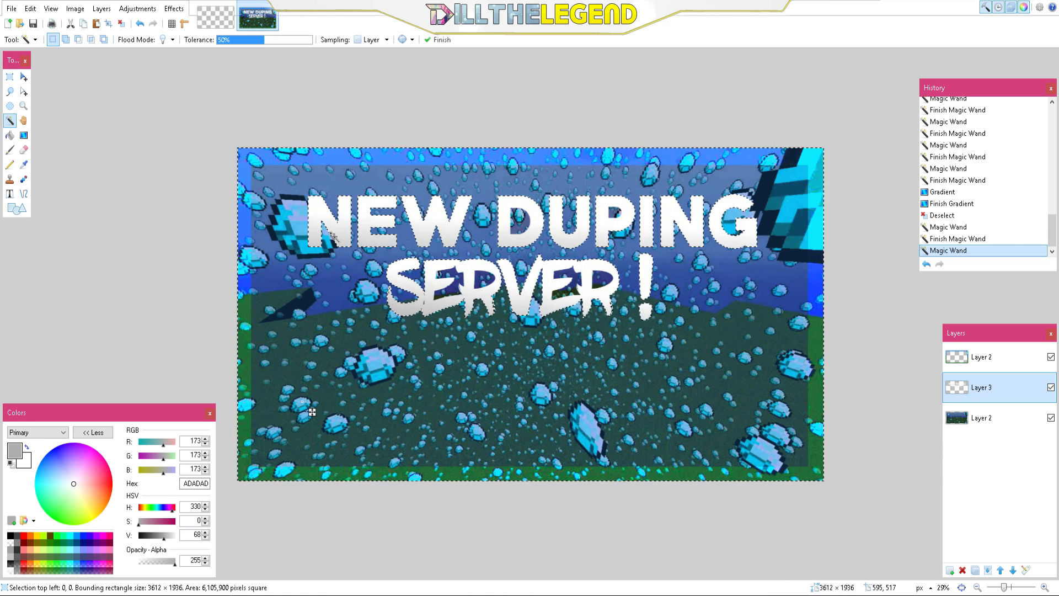
pyautogui.hotkey('ctrl', 'a')
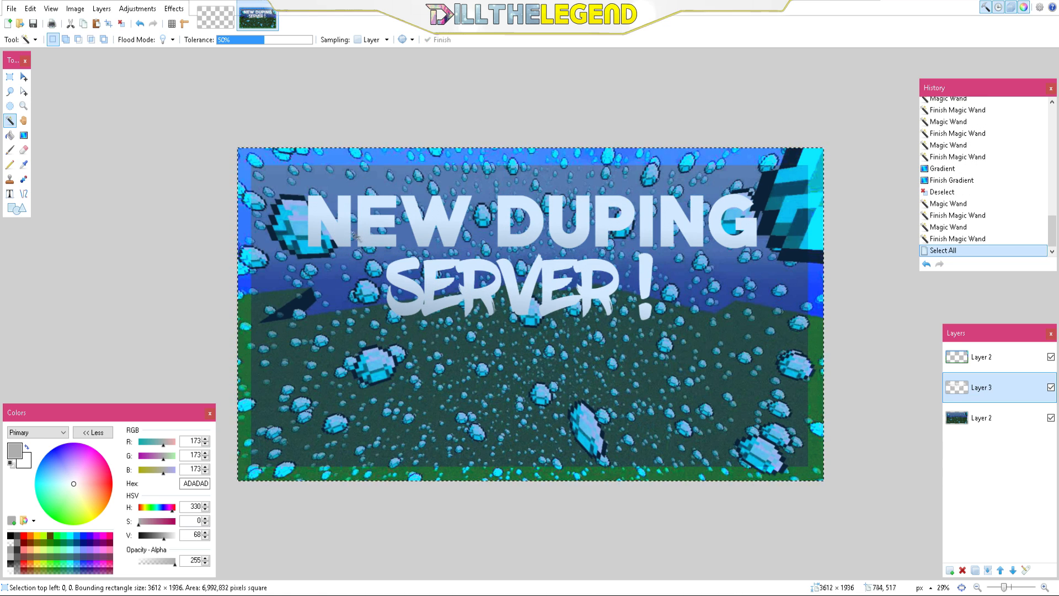
pyautogui.keyDown('alt'); pyautogui.click(315, 212); pyautogui.keyUp('alt')
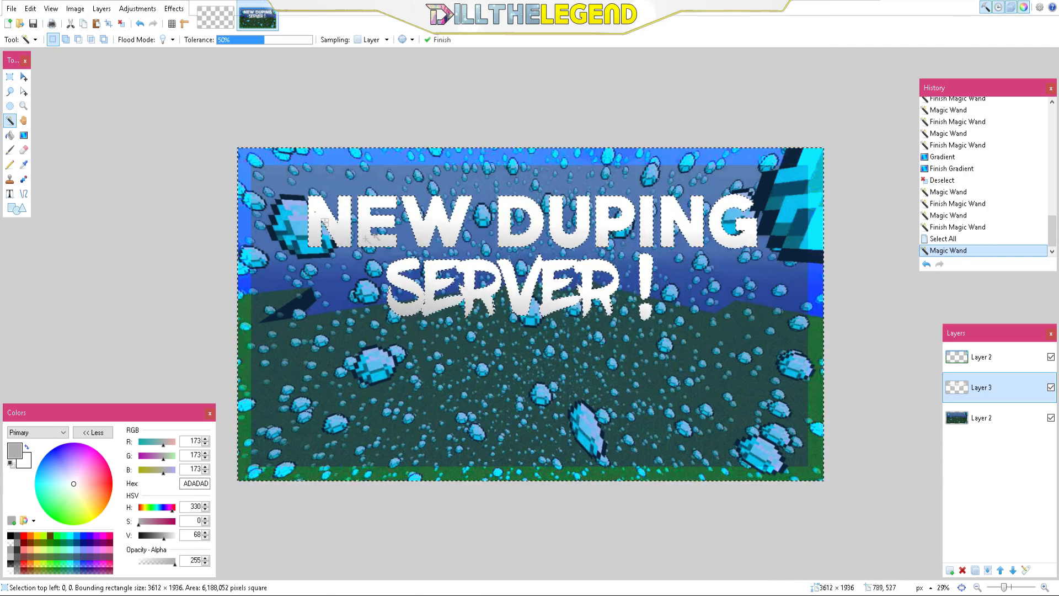
# Outline the title letters with a black Drop Shadow: offsets 0, widening radius 8, blur radius 0, opacity 255, original image kept
pyautogui.click(176, 9)
pyautogui.moveTo(225, 237)
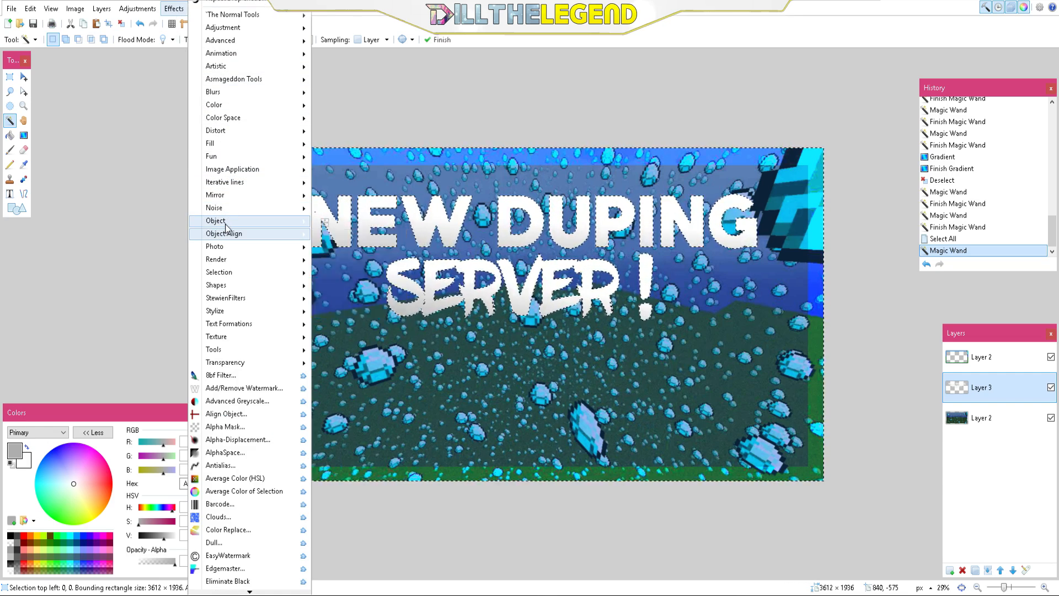
pyautogui.click(175, 9)
pyautogui.click(174, 9)
pyautogui.moveTo(229, 220)
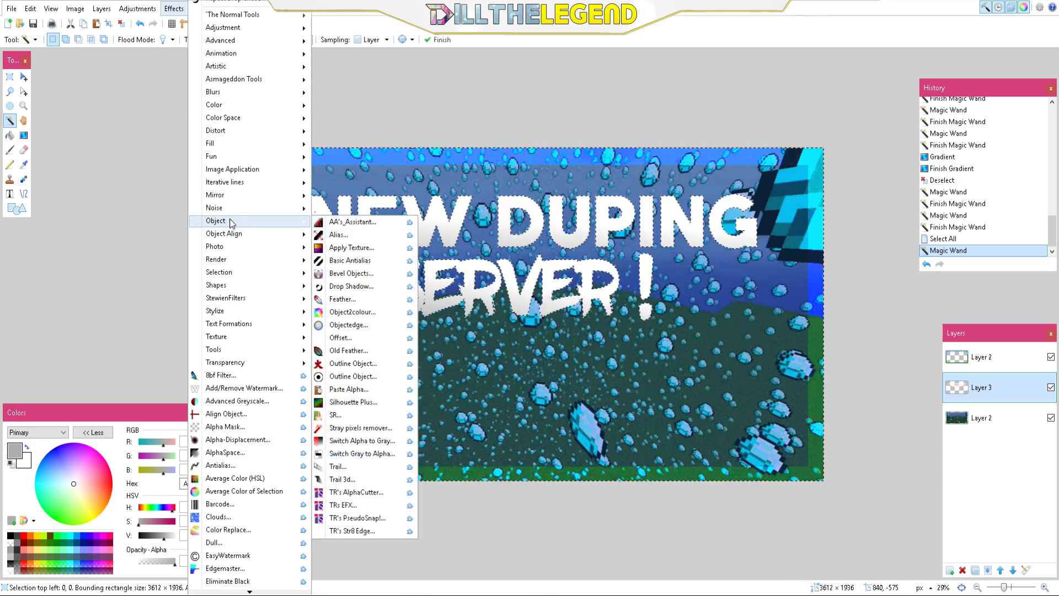
pyautogui.click(364, 285)
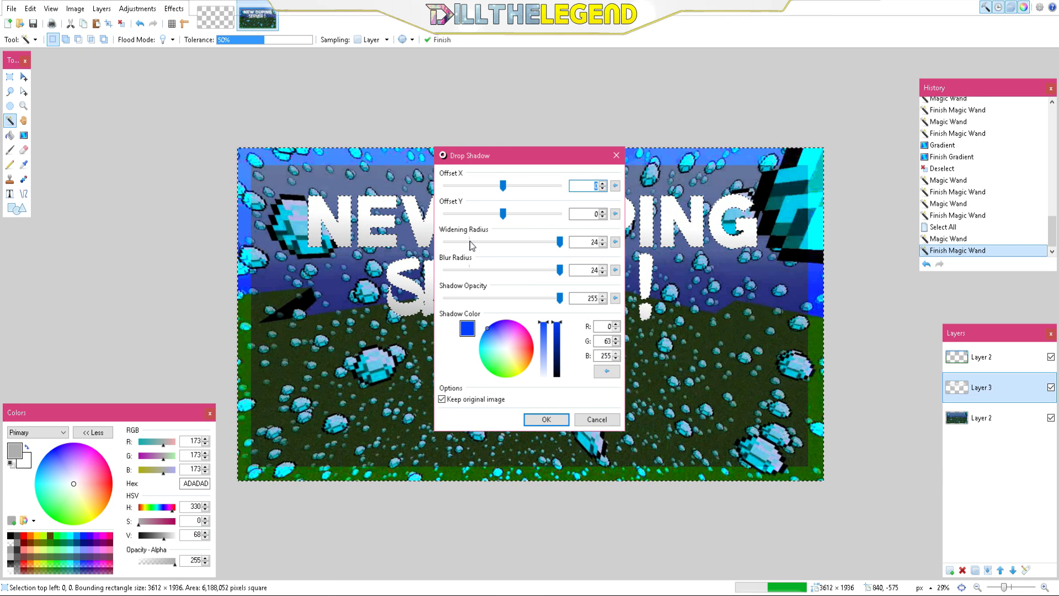
pyautogui.moveTo(568, 155); pyautogui.dragTo(190, 109)
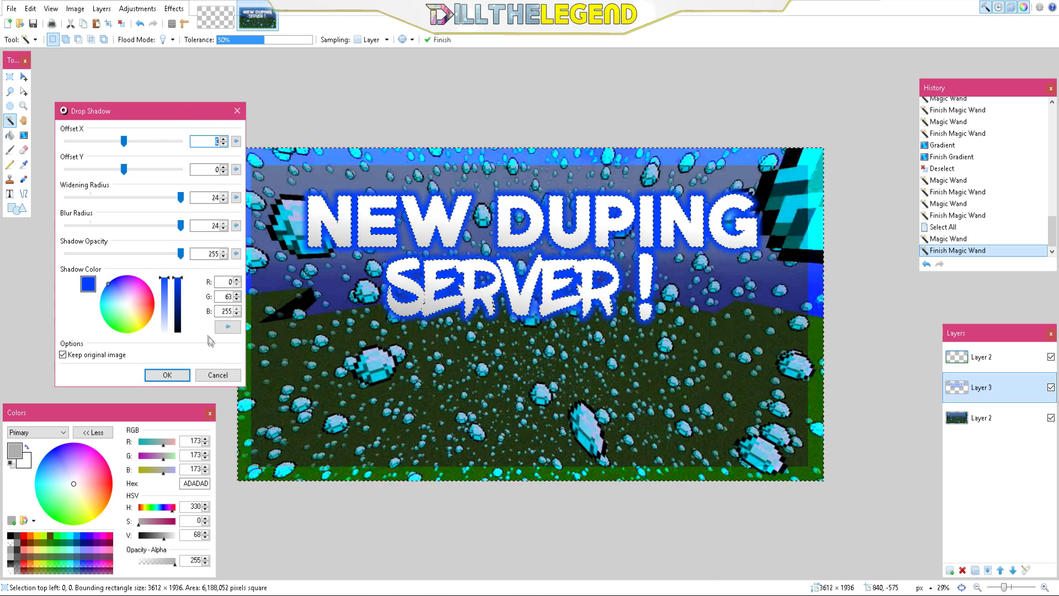
pyautogui.moveTo(182, 317); pyautogui.dragTo(174, 385)
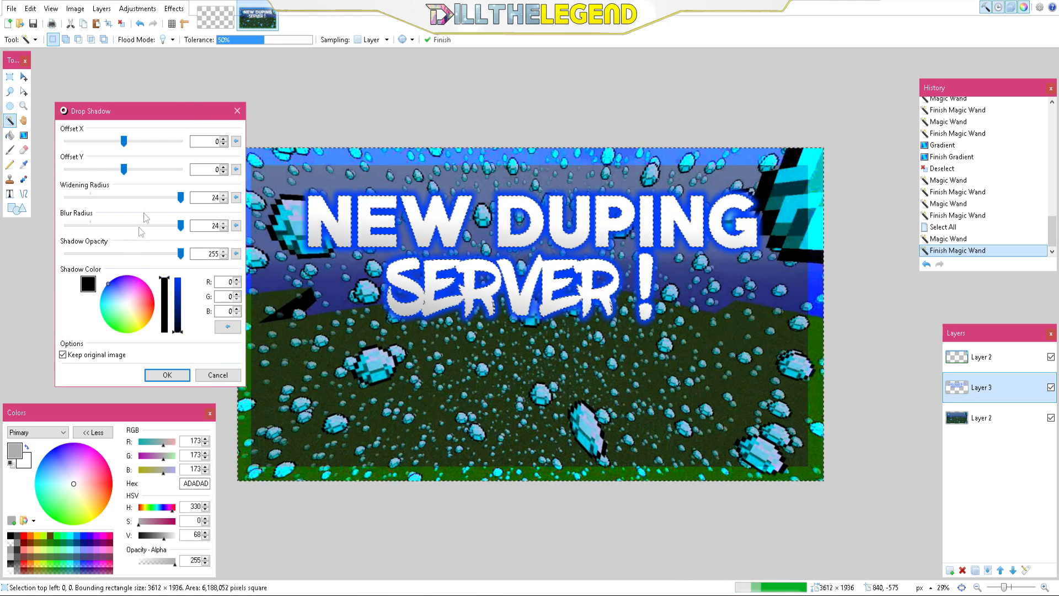
pyautogui.moveTo(146, 225); pyautogui.dragTo(67, 226)
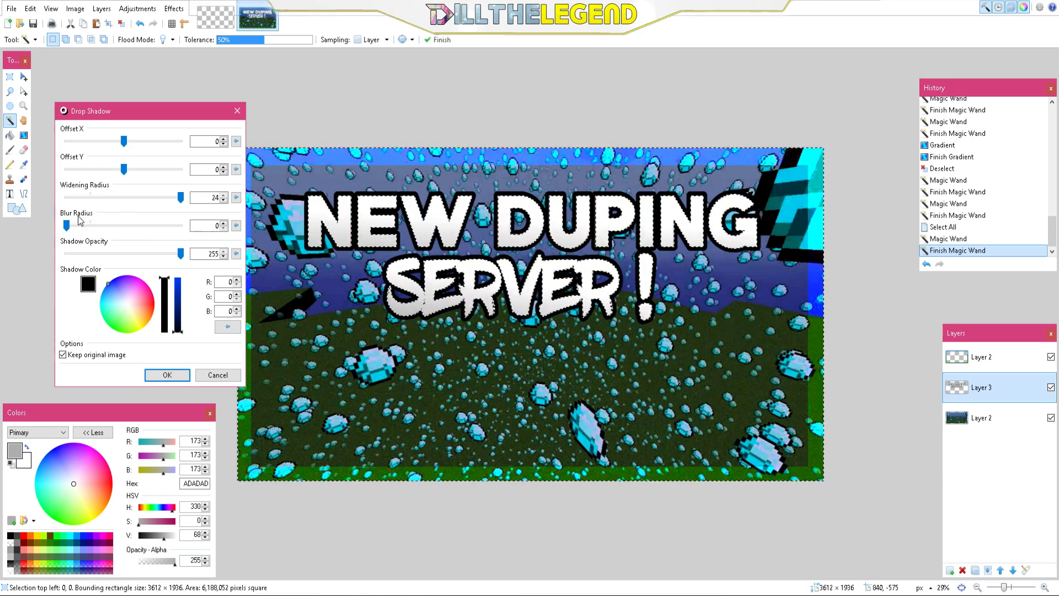
pyautogui.moveTo(191, 200); pyautogui.dragTo(104, 197)
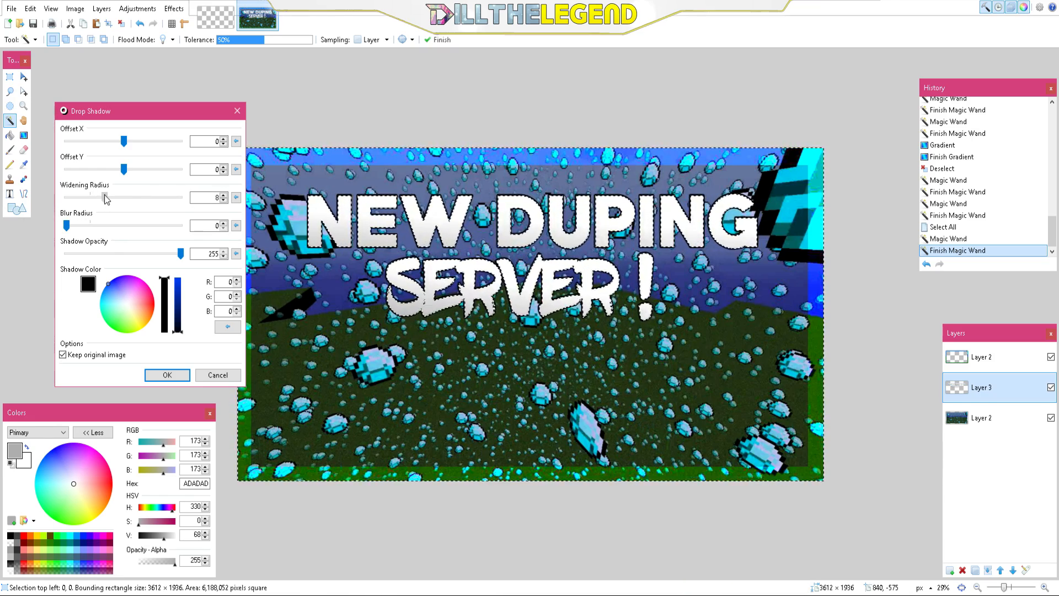
pyautogui.click(186, 376)
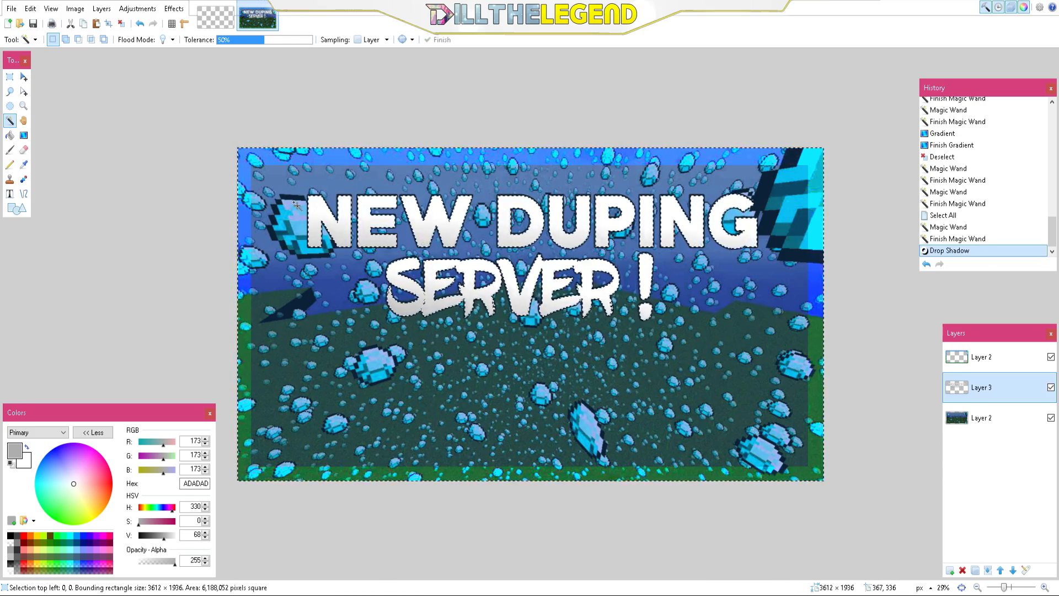
# Subtract the black outline around the title letters from the selection with the Magic Wand
pyautogui.scroll(6, 296, 204)
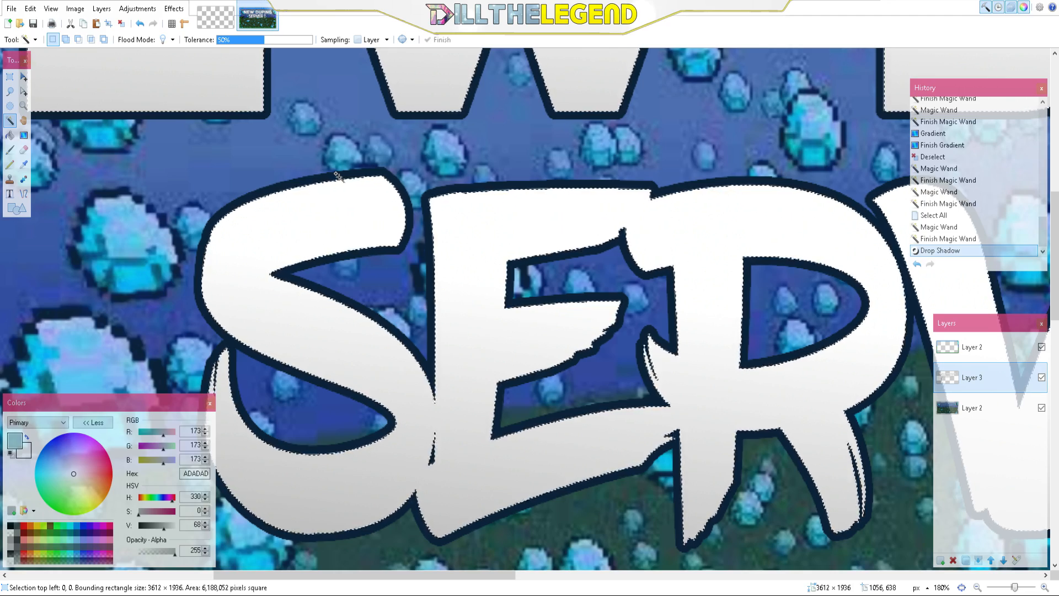
pyautogui.click(338, 177)
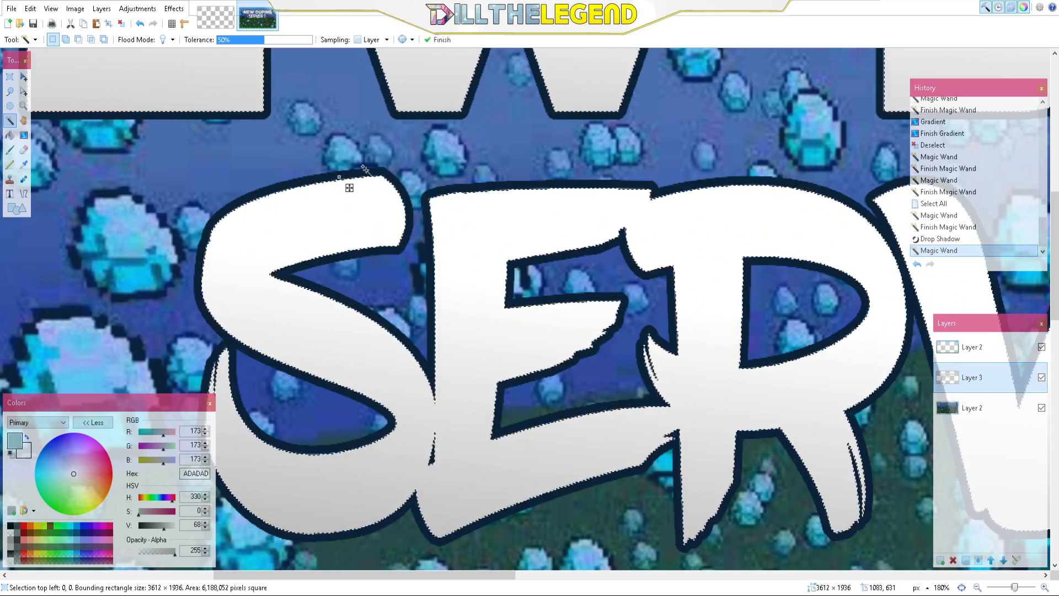
pyautogui.click(364, 174)
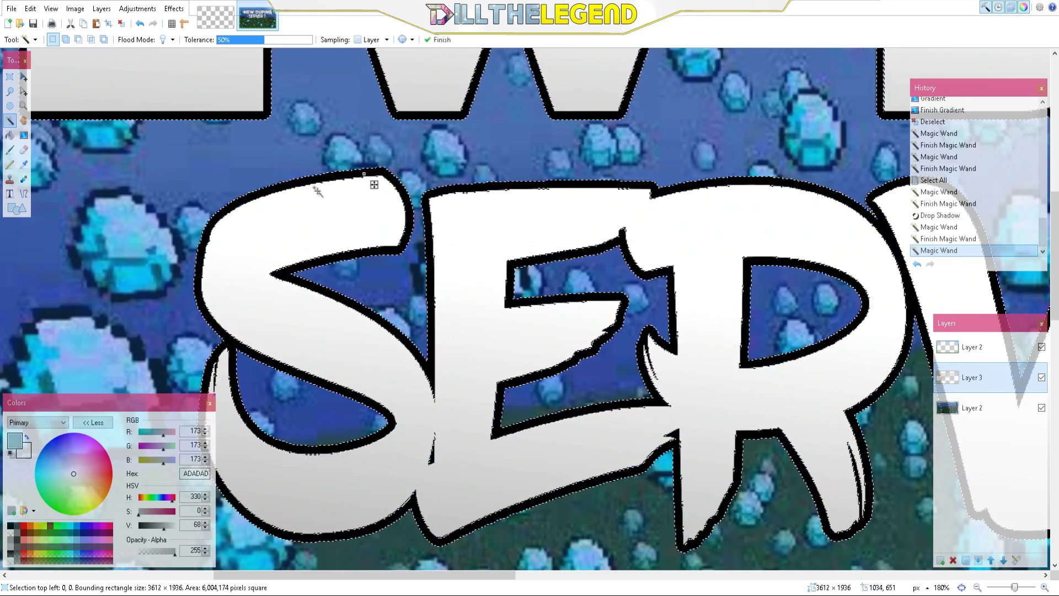
# Add a white Drop Shadow outline around the black one with a widening radius of about 5 and blur radius 0
pyautogui.hotkey('ctrl', 'b')
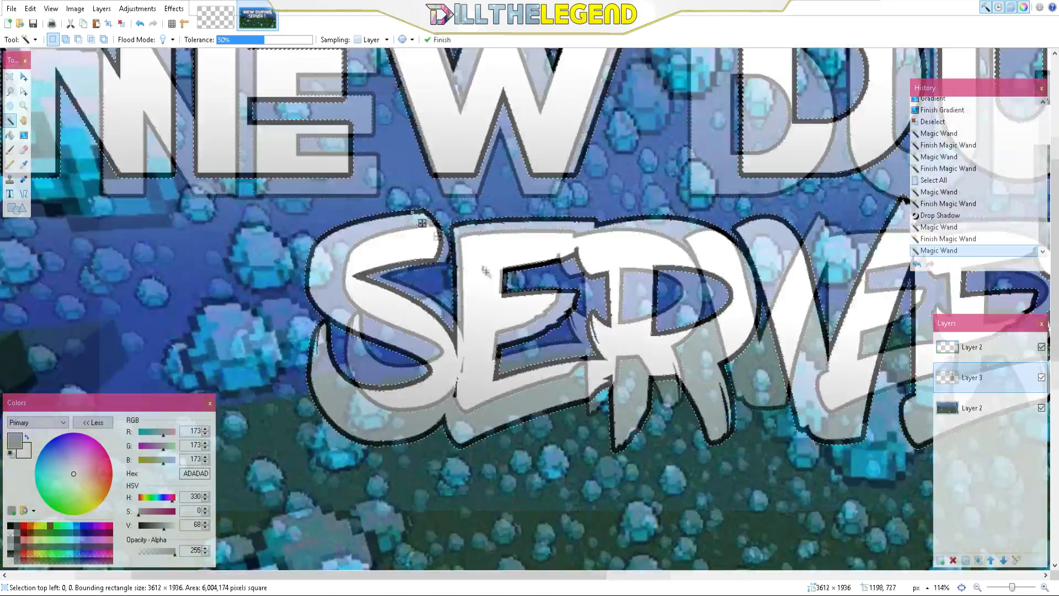
pyautogui.click(178, 14)
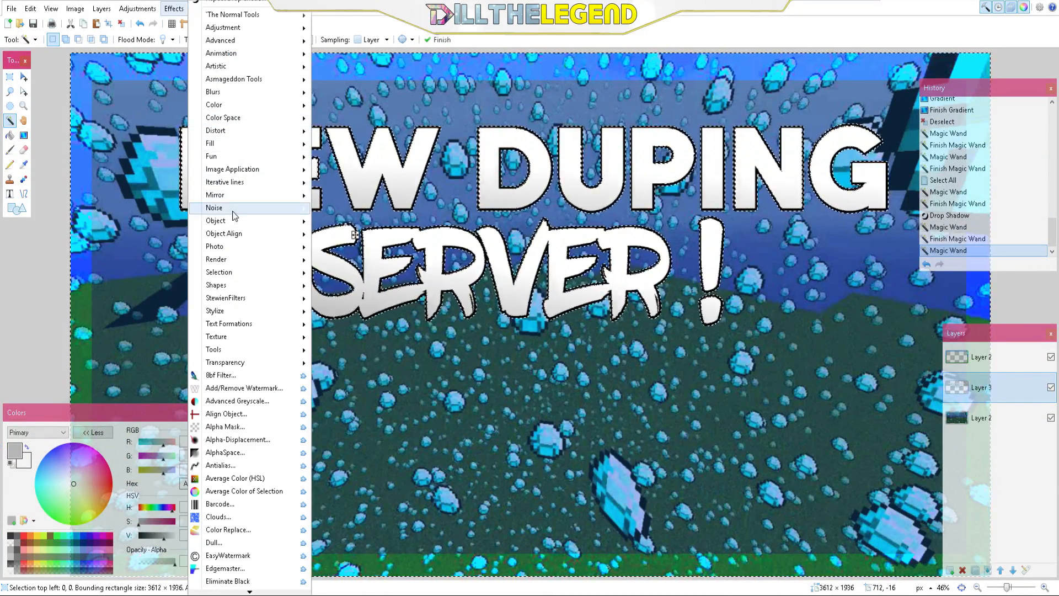
pyautogui.moveTo(227, 220)
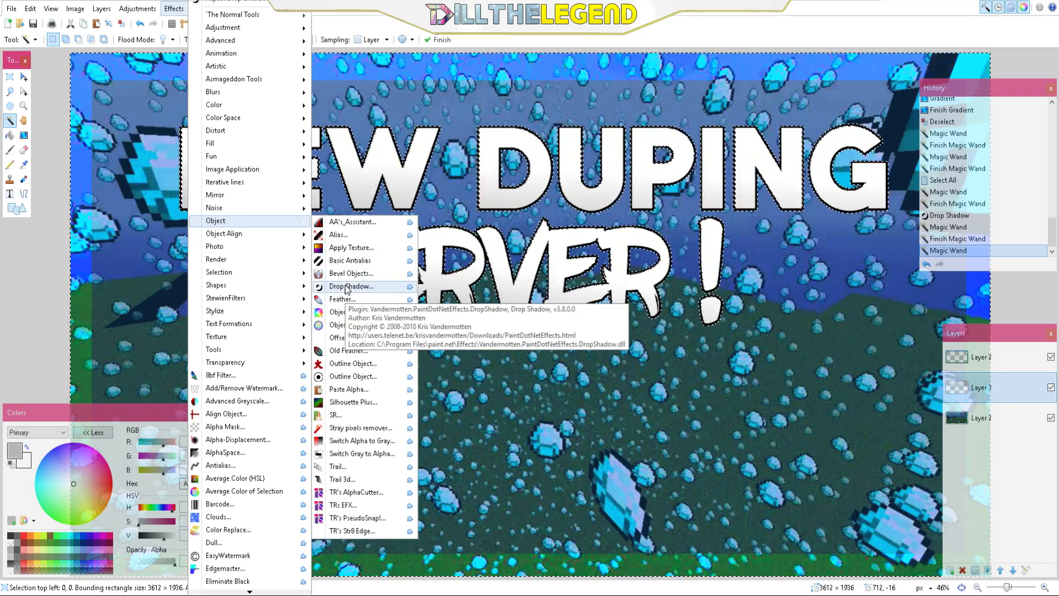
pyautogui.click(348, 288)
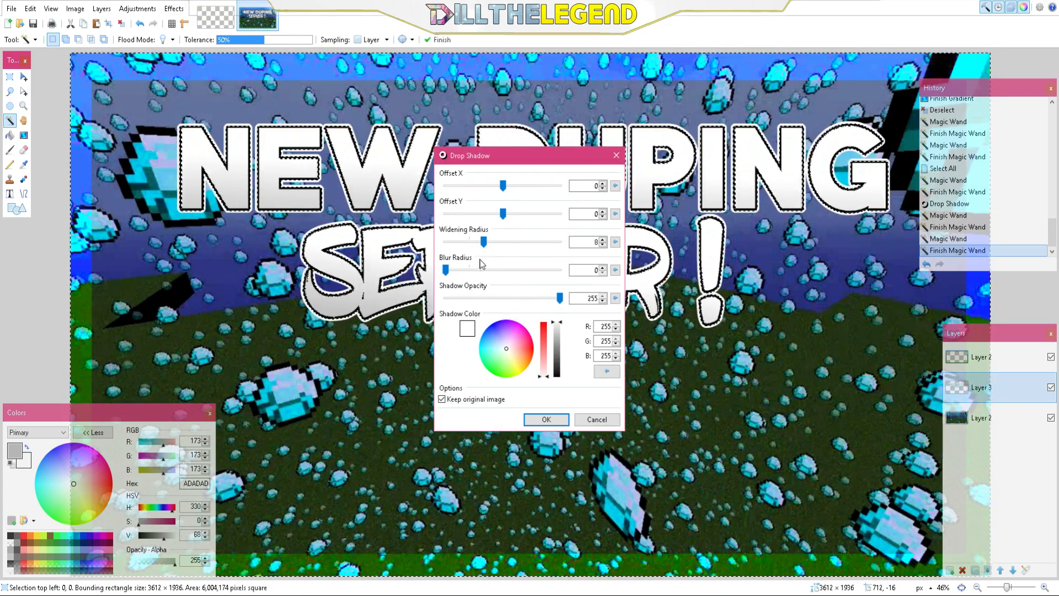
pyautogui.moveTo(482, 243); pyautogui.dragTo(471, 243)
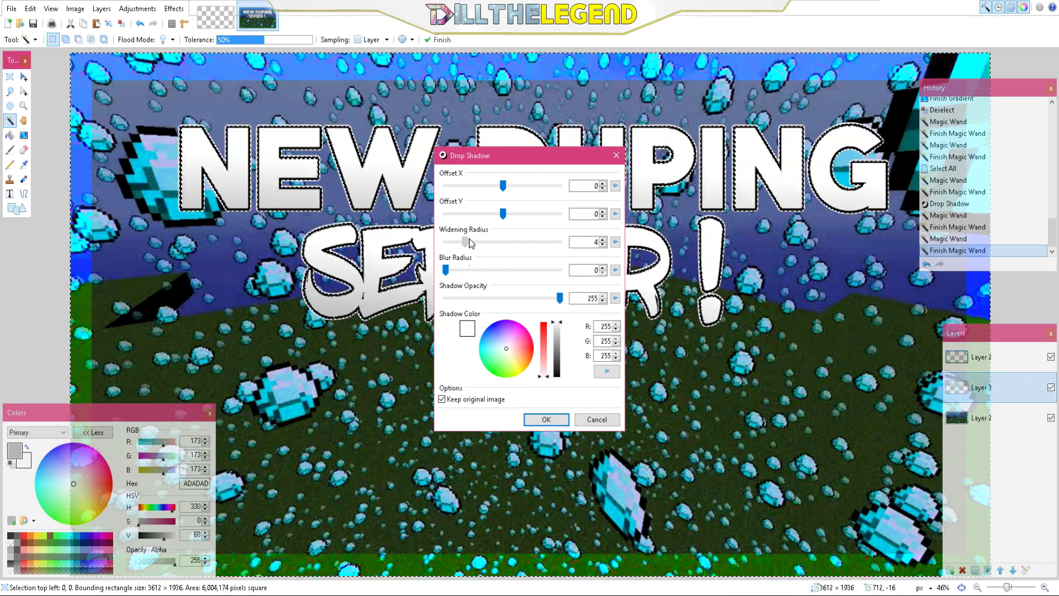
pyautogui.click(546, 419)
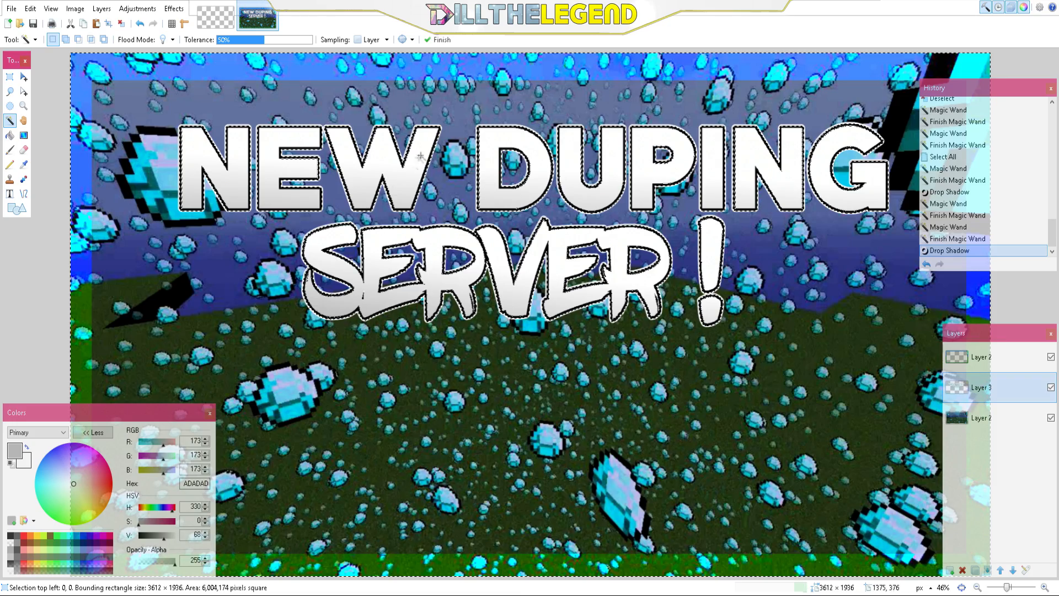
# Try to subtract the white outline from the current selection with the Magic Wand at several spots on SERVER
pyautogui.scroll(8, 461, 236)
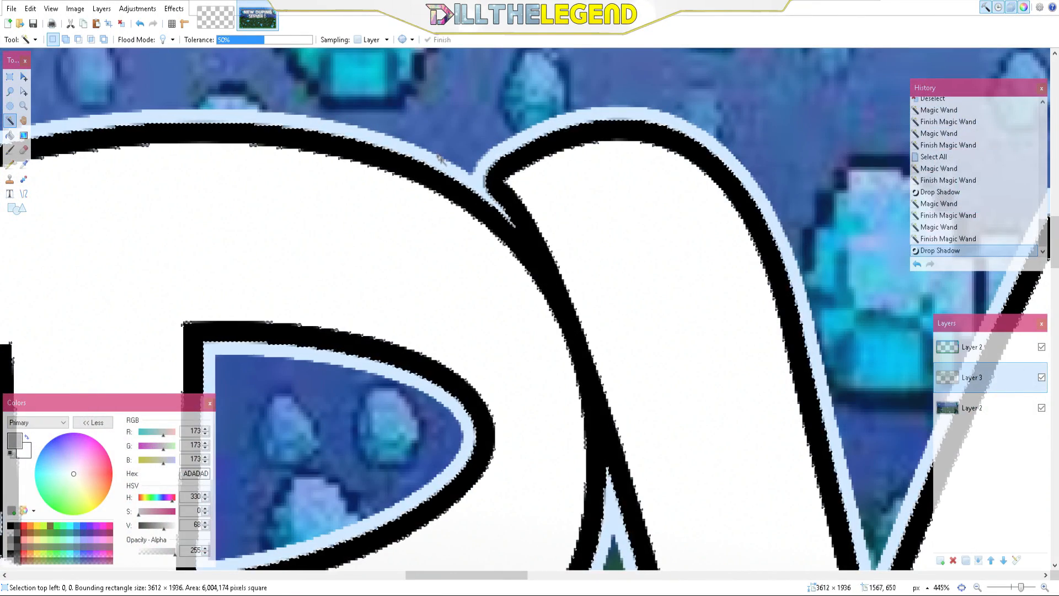
pyautogui.click(443, 167)
pyautogui.scroll(-5, 442, 167)
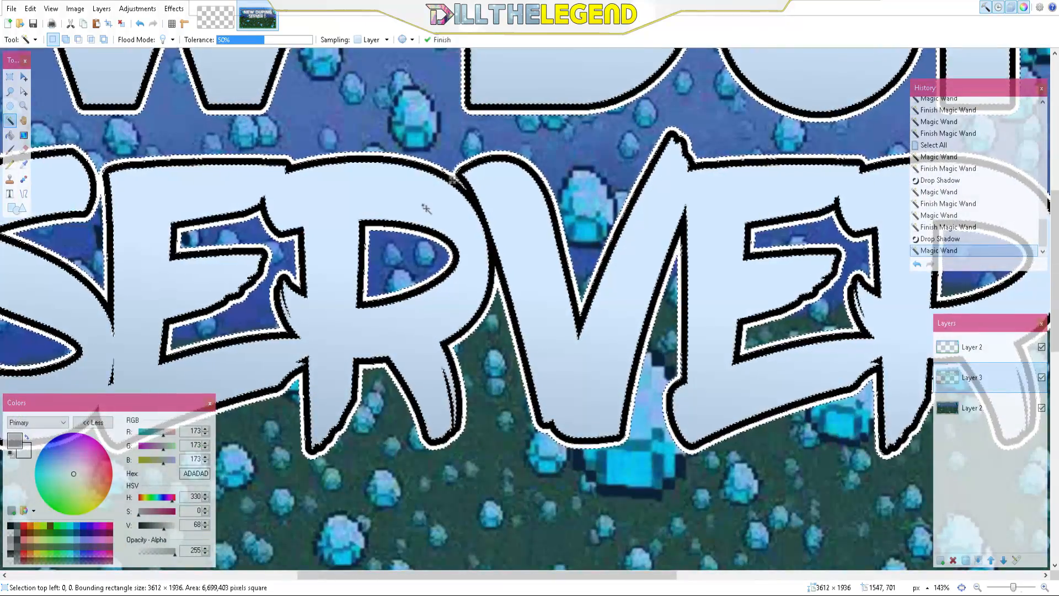
pyautogui.click(427, 210)
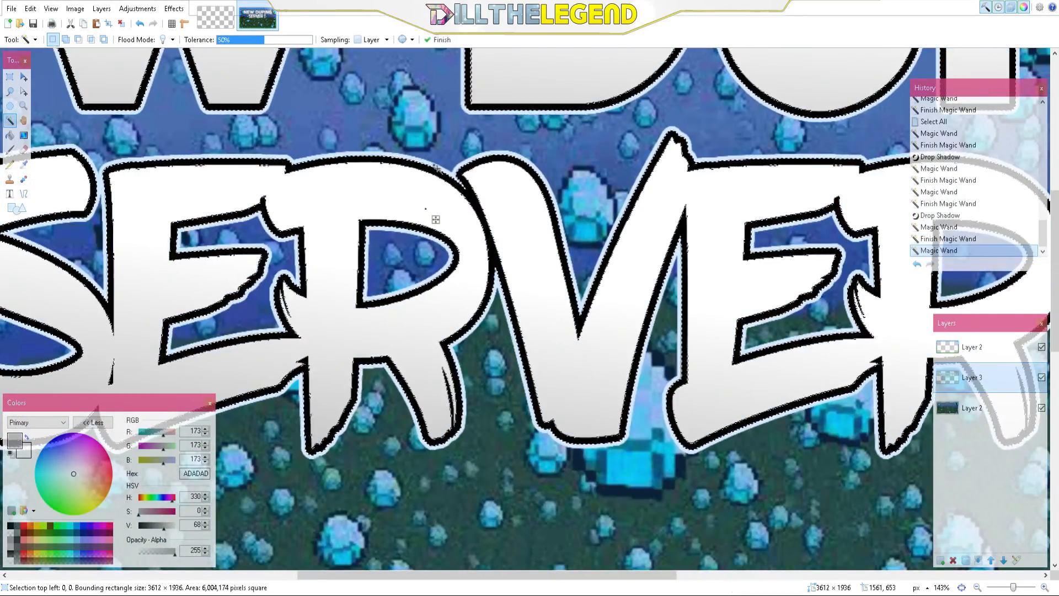
pyautogui.click(447, 177)
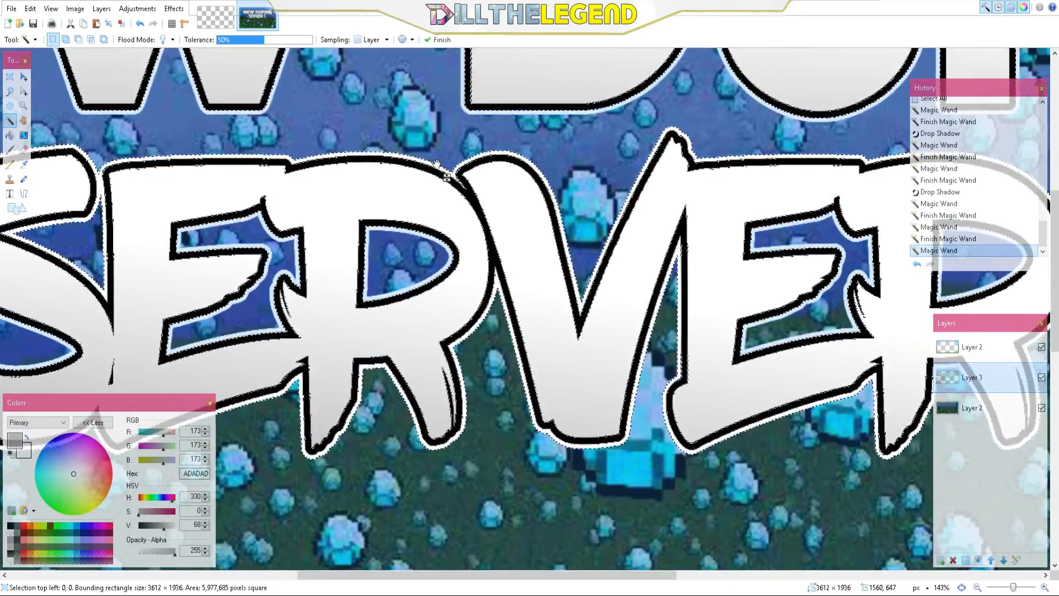
pyautogui.click(414, 233)
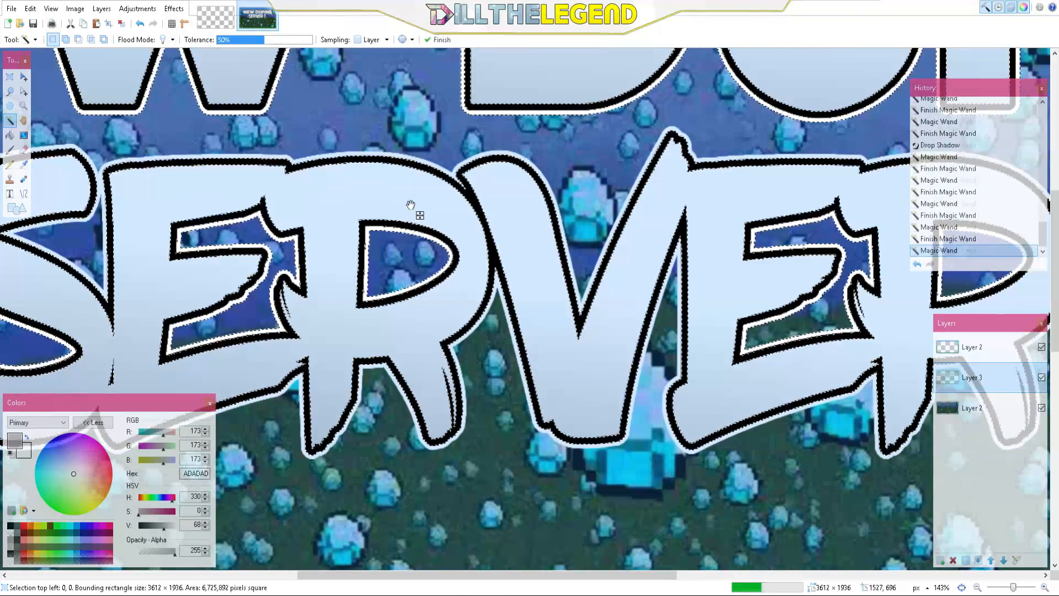
pyautogui.click(418, 175)
pyautogui.click(460, 514)
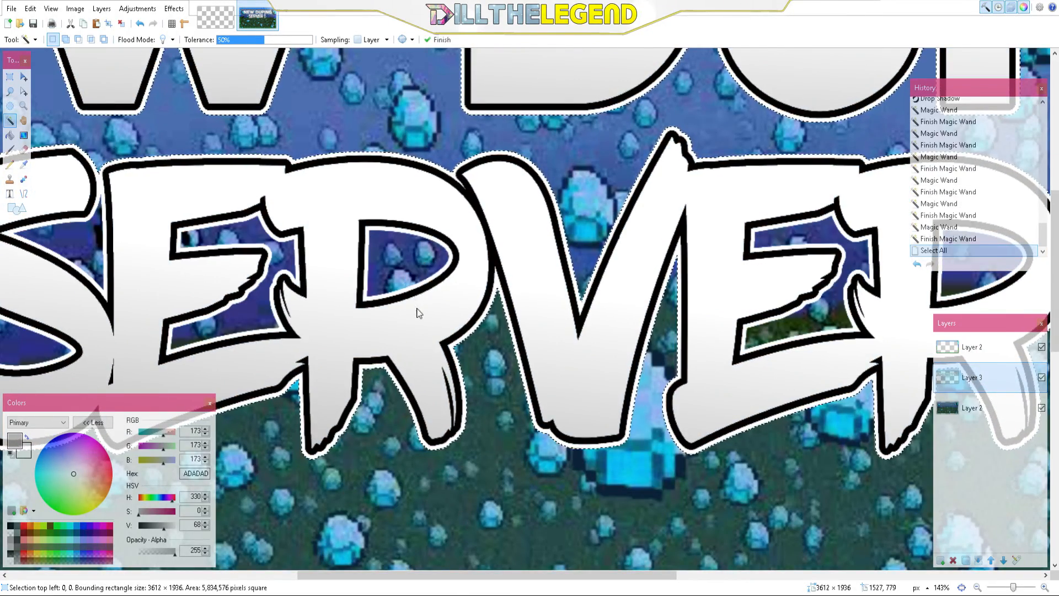
# Select the entire canvas of Layer 3 and subtract the title letters with their black and white outlines from the selection
pyautogui.hotkey('ctrl', 'a')
pyautogui.click(387, 335)
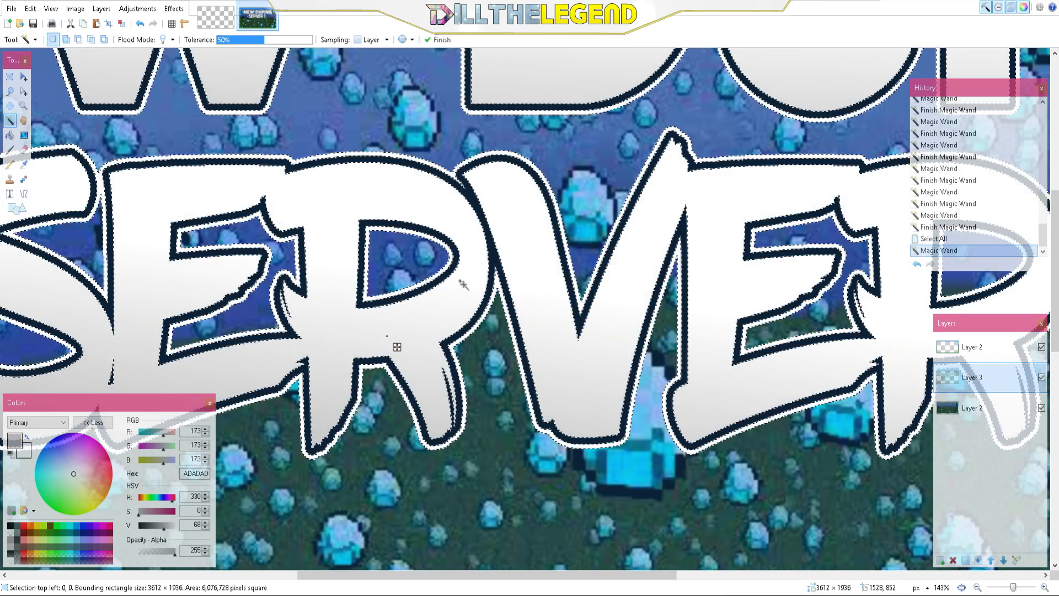
pyautogui.press('Return')
pyautogui.scroll(-1, 388, 336)
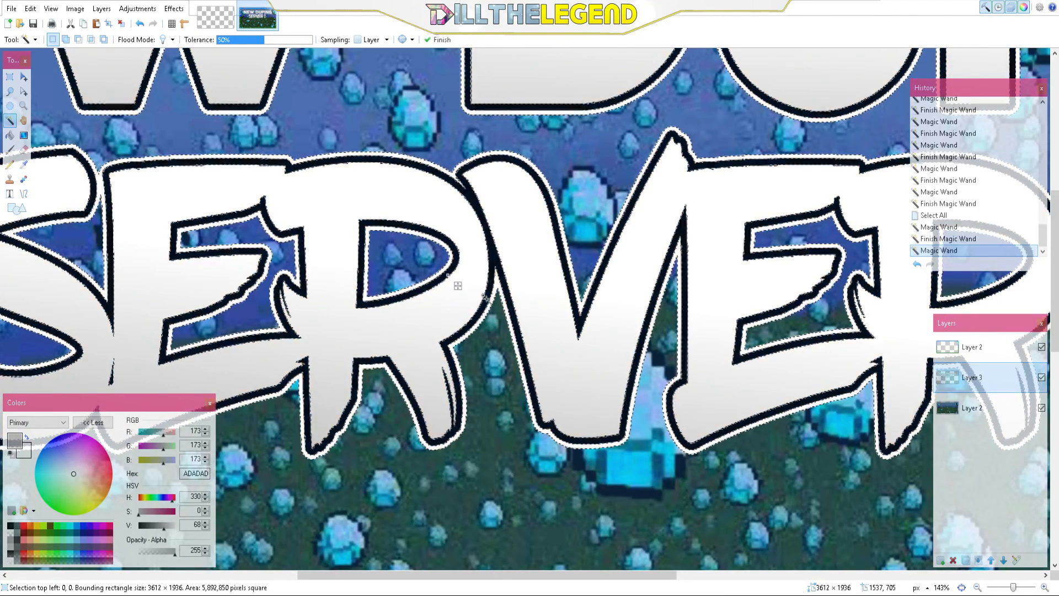
pyautogui.click(456, 272)
pyautogui.scroll(-3, 463, 272)
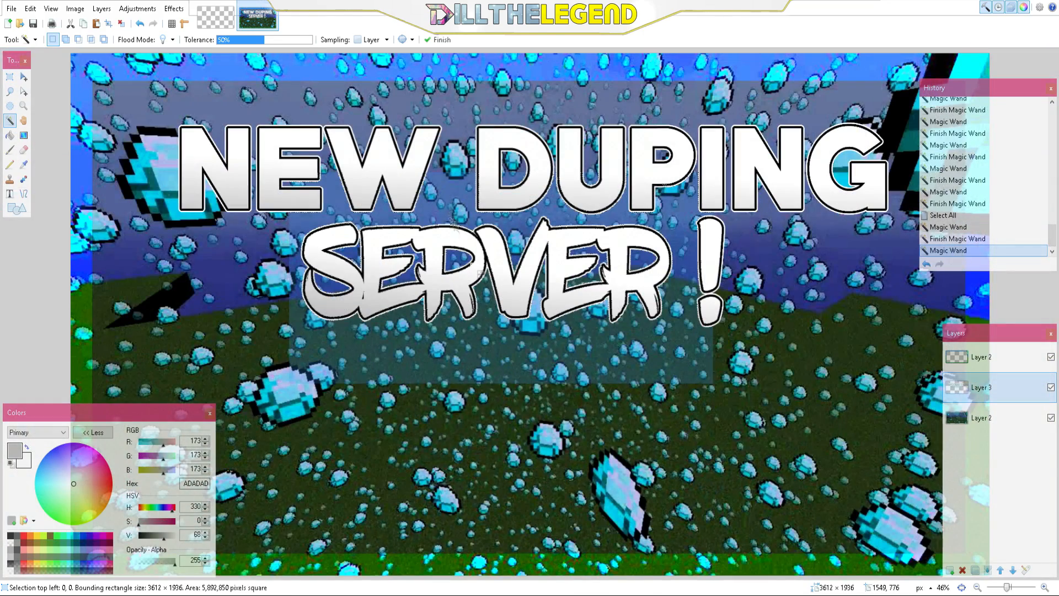
# Add a red (255, 8, 0) Drop Shadow outline around the white one with widening radius 5 and blur radius 0
pyautogui.scroll(3, 536, 223)
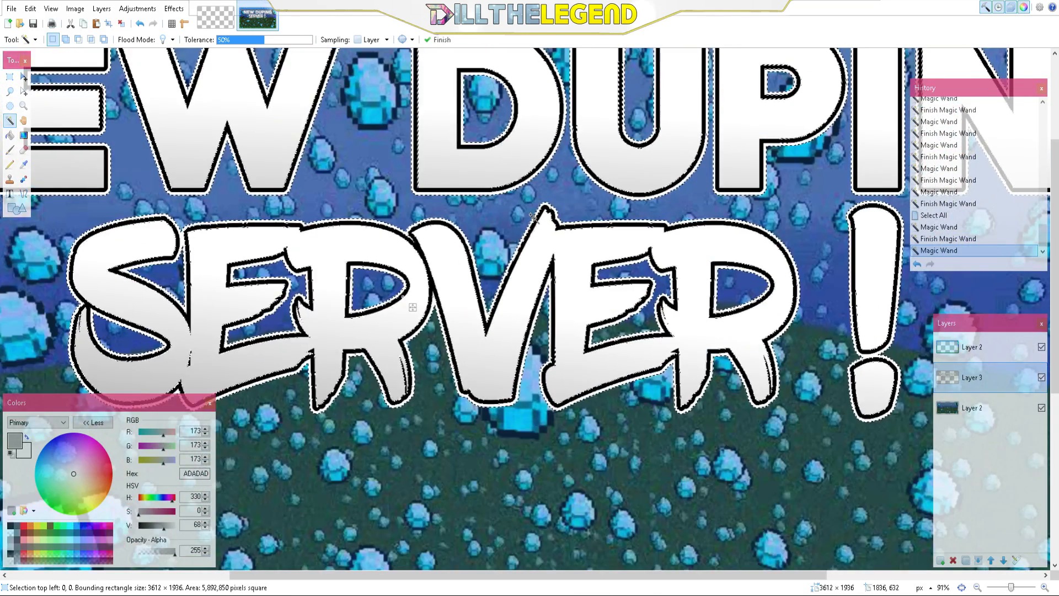
pyautogui.scroll(-3, 536, 224)
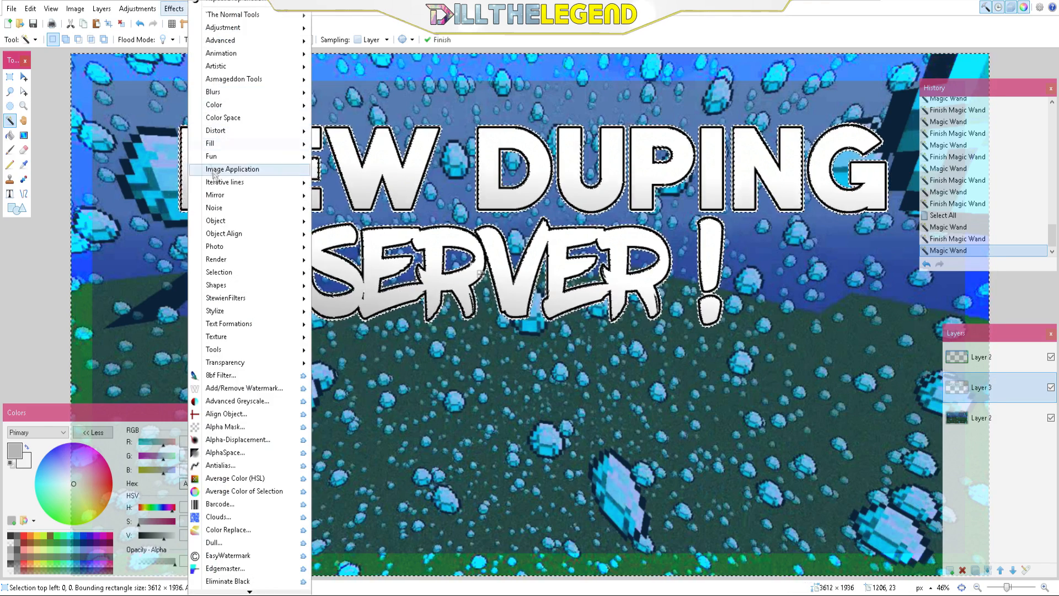
pyautogui.moveTo(248, 221)
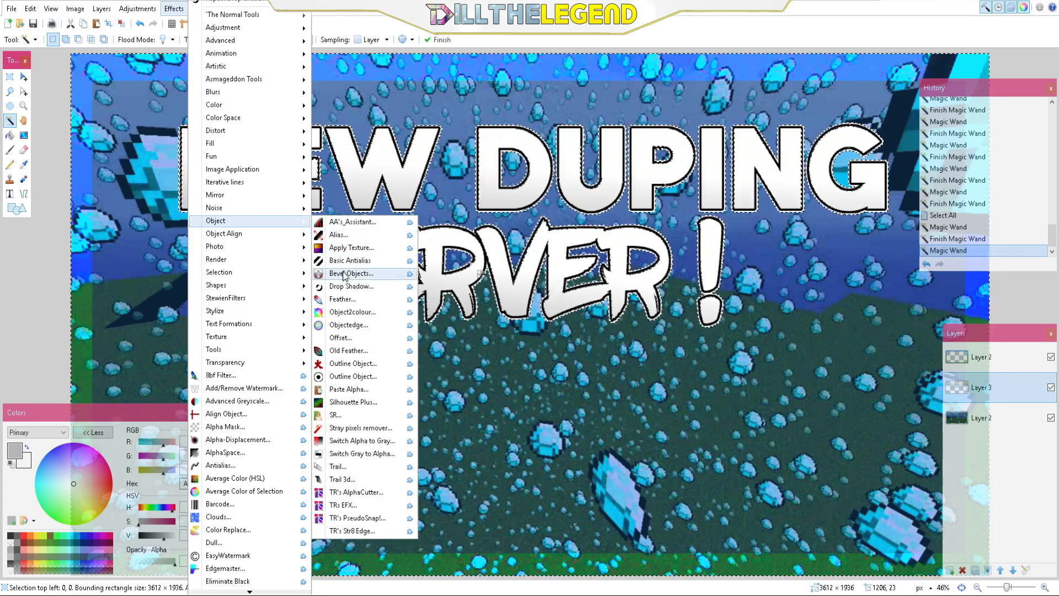
pyautogui.click(350, 286)
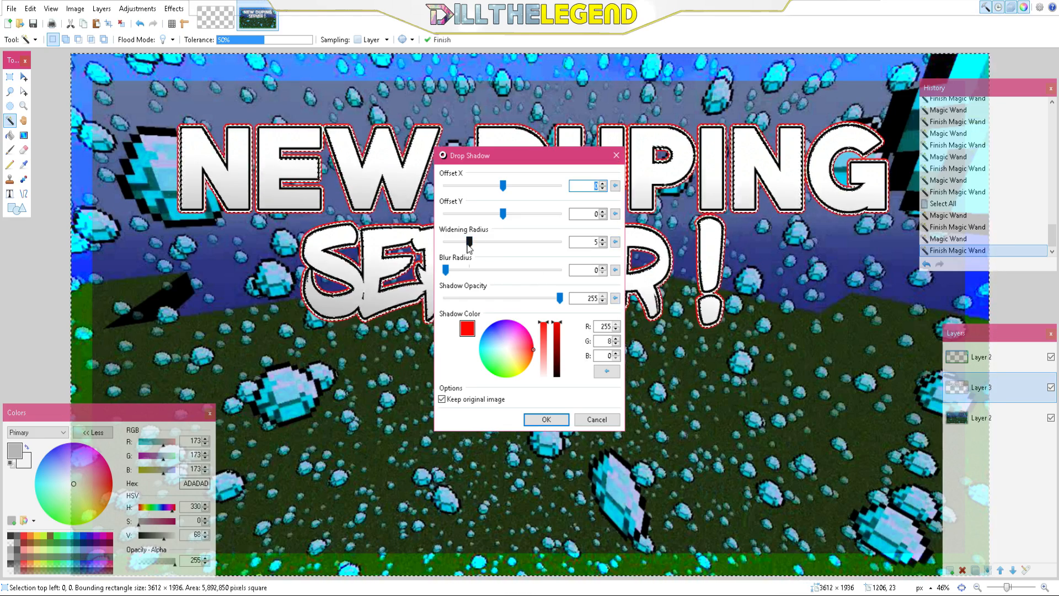
pyautogui.click(542, 417)
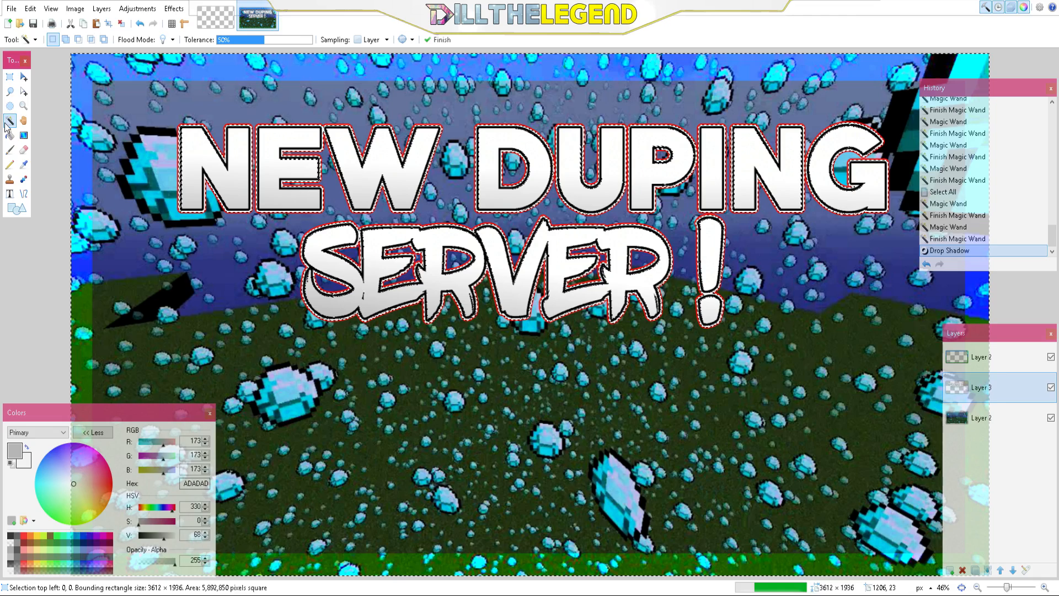
# Deselect everything, then select the red outline around the title letters with the Magic Wand
pyautogui.scroll(3, 408, 210)
pyautogui.scroll(3, 407, 257)
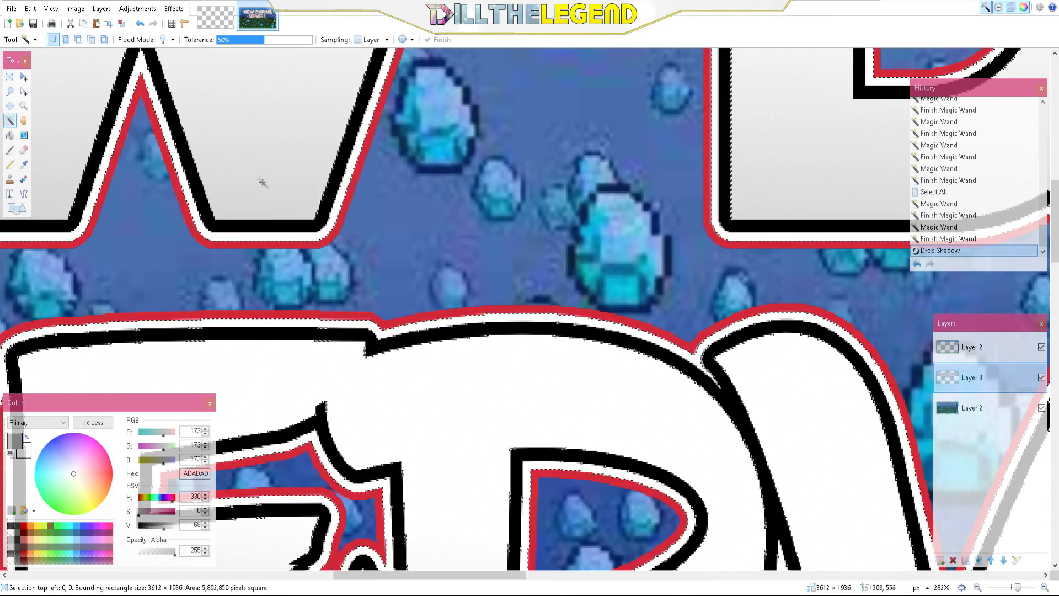
pyautogui.hotkey('ctrl', 'd')
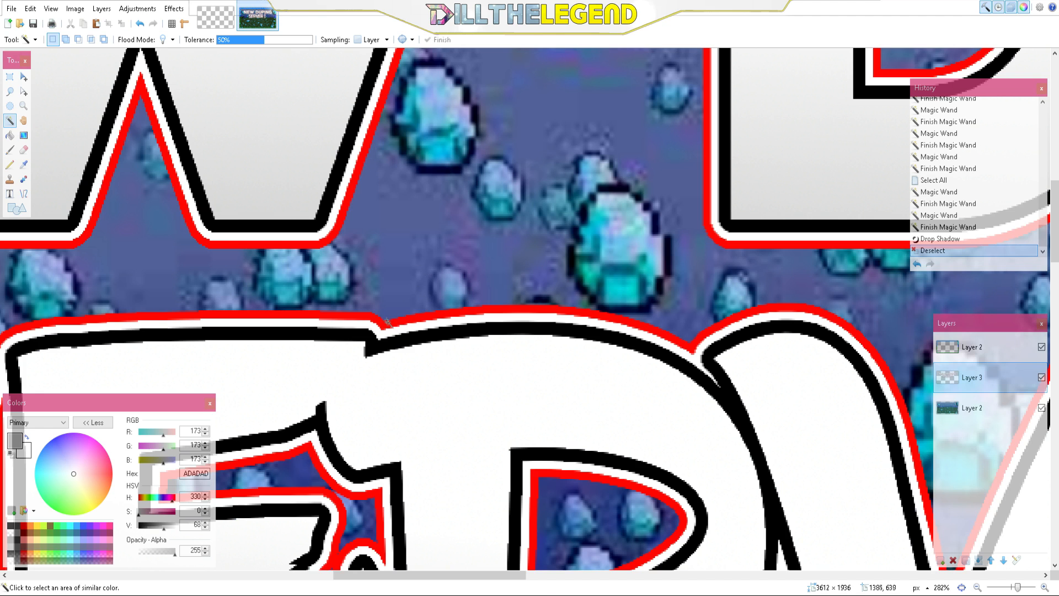
pyautogui.click(373, 317)
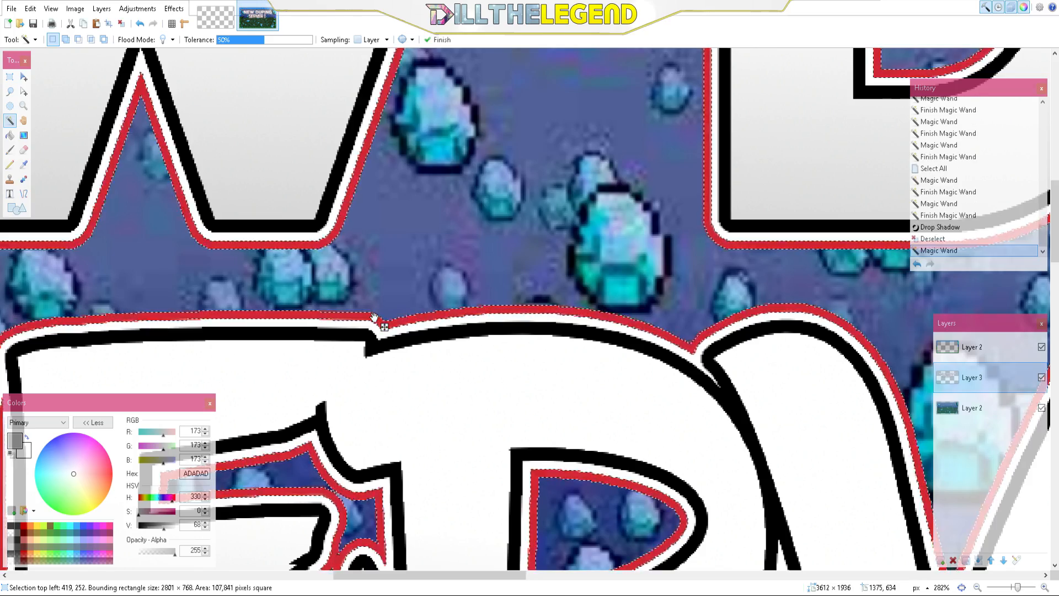
pyautogui.scroll(-5, 374, 317)
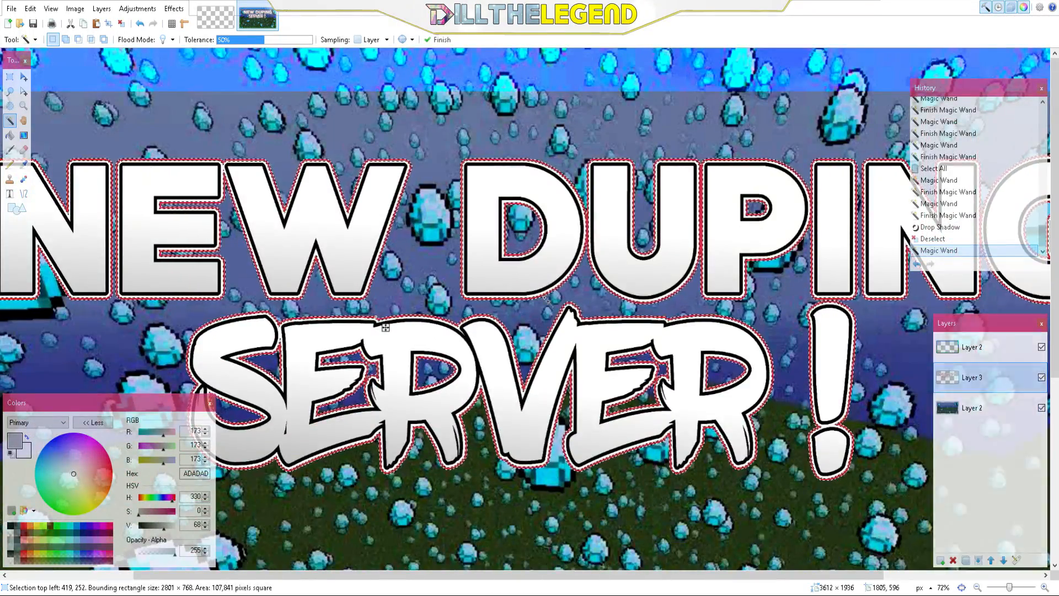
# Copy the background picture inside the selected red outline, with Layer 3 hidden meanwhile, and paste it over that outline on Layer 3
pyautogui.scroll(-1, 545, 299)
pyautogui.scroll(3, 596, 267)
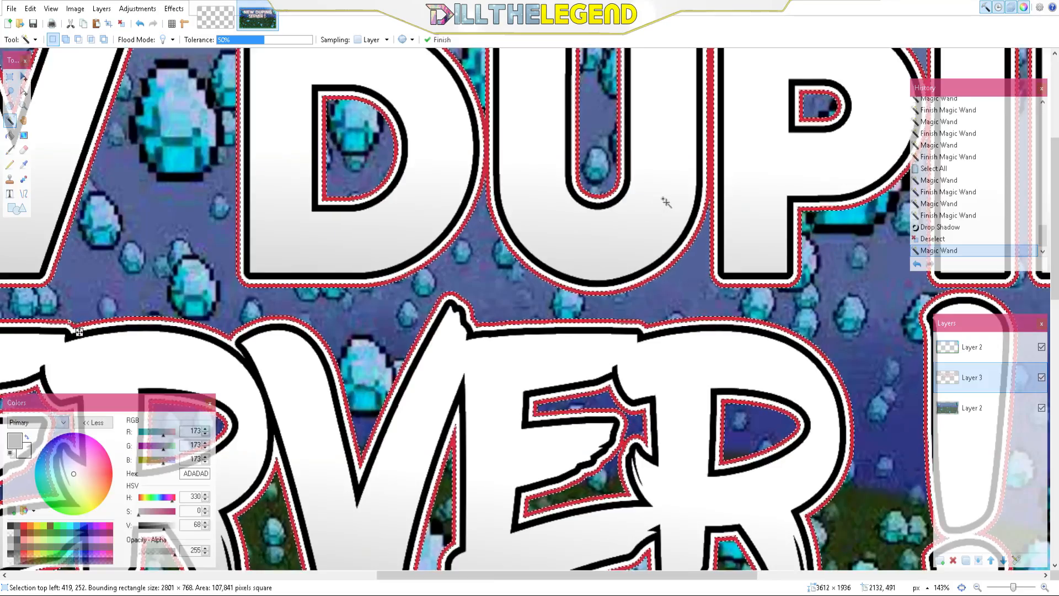
pyautogui.scroll(-3, 670, 201)
pyautogui.click(987, 408)
pyautogui.click(1042, 377)
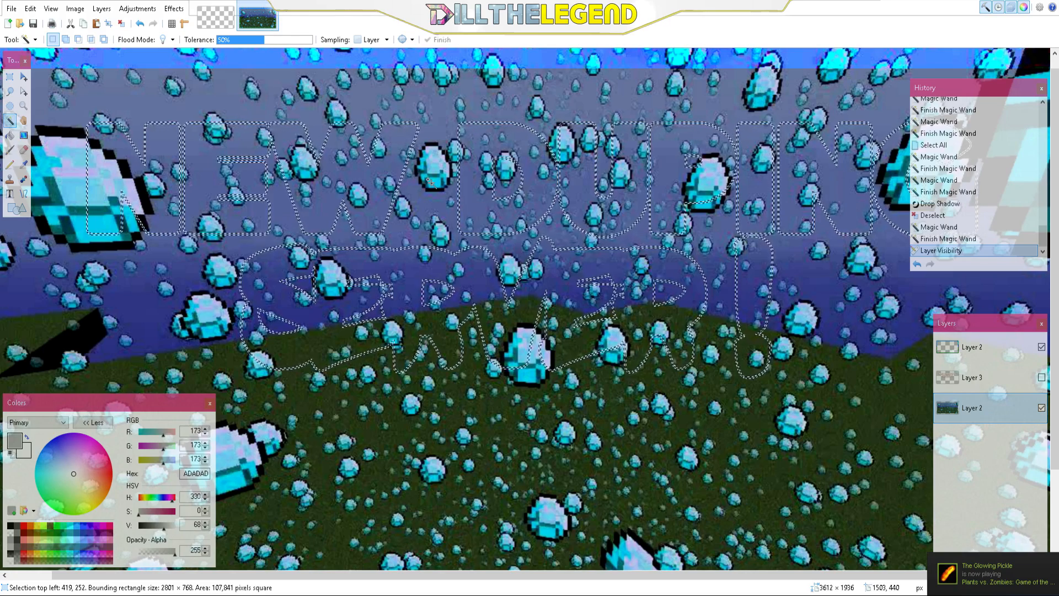
pyautogui.click(986, 378)
pyautogui.click(1041, 377)
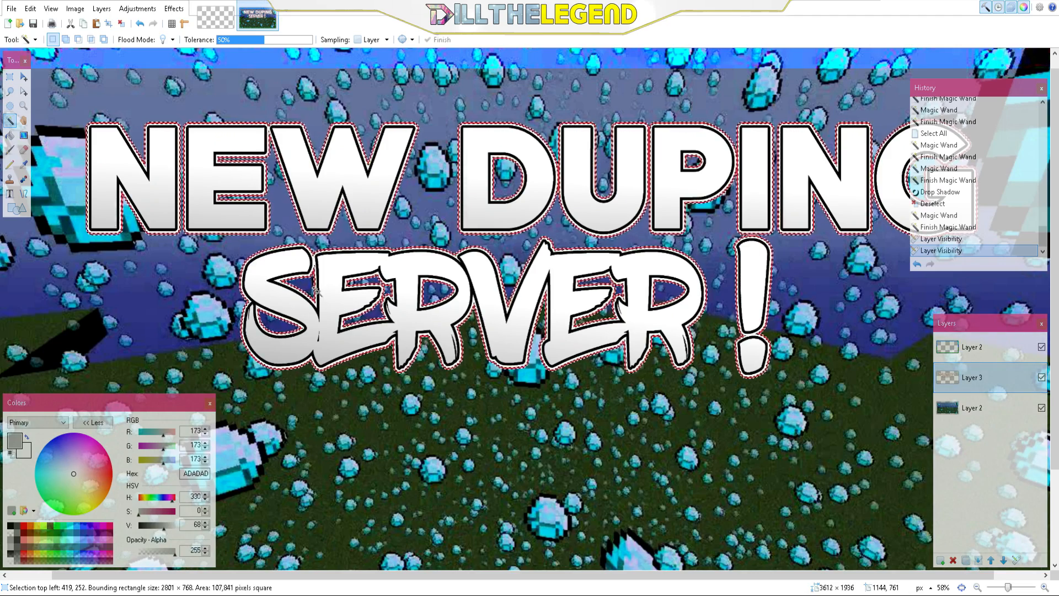
pyautogui.hotkey('ctrl', 'v')
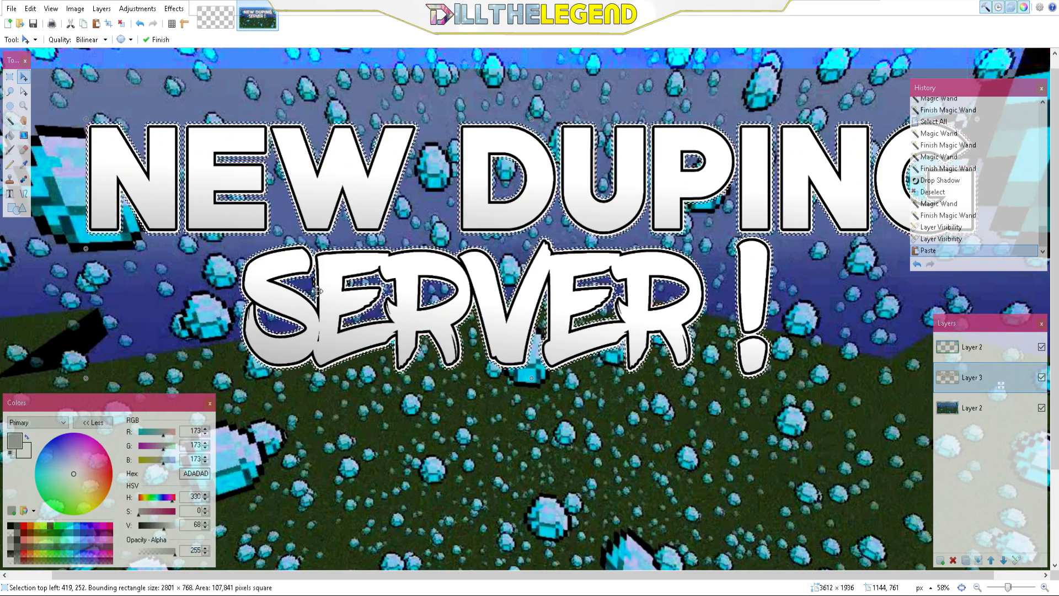
pyautogui.scroll(5, 521, 224)
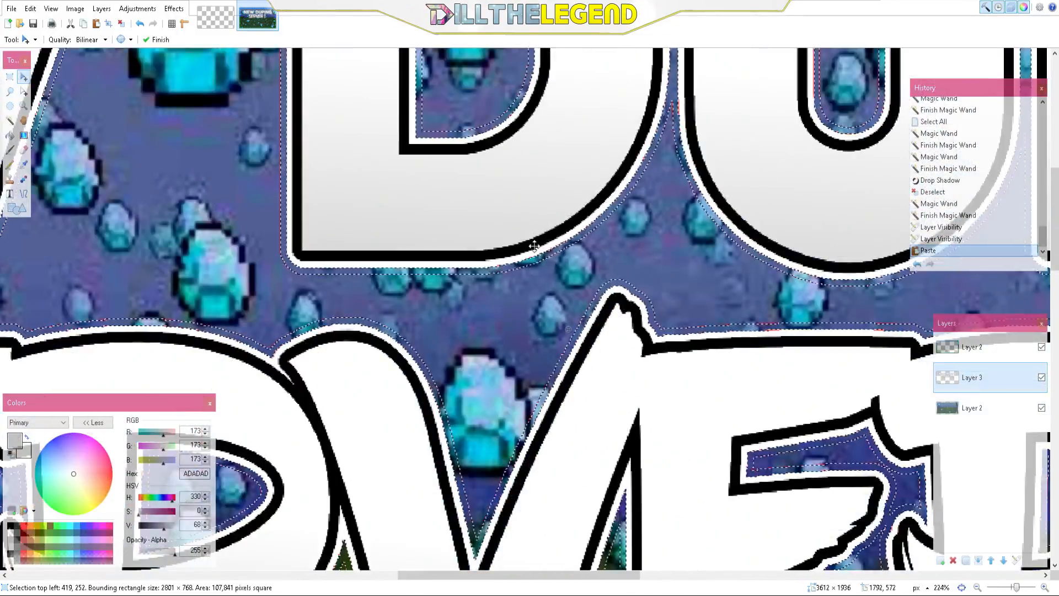
pyautogui.scroll(-4, 534, 246)
pyautogui.scroll(7, 518, 240)
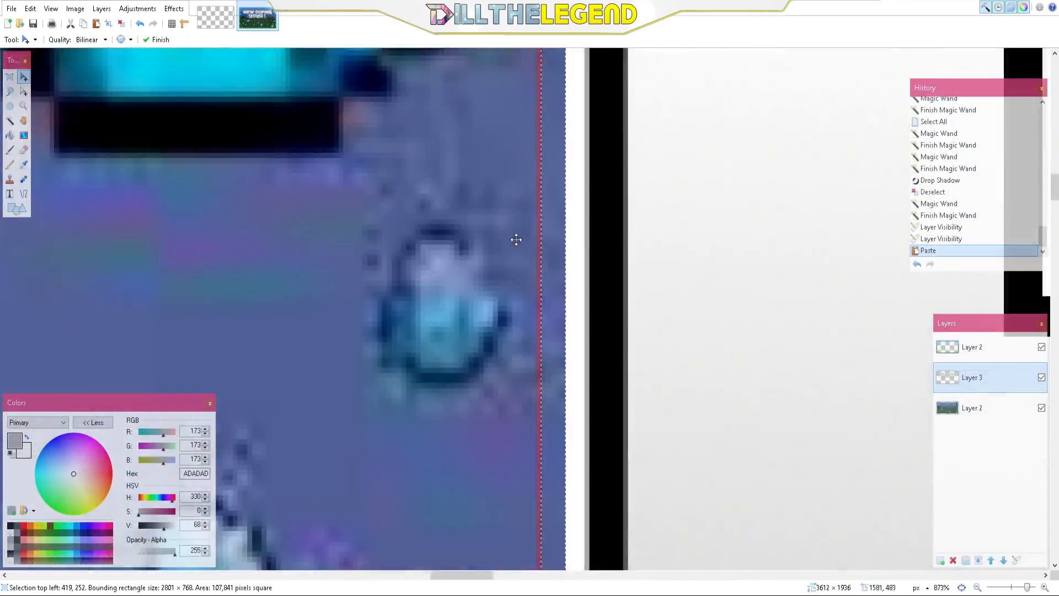
pyautogui.scroll(-10, 518, 235)
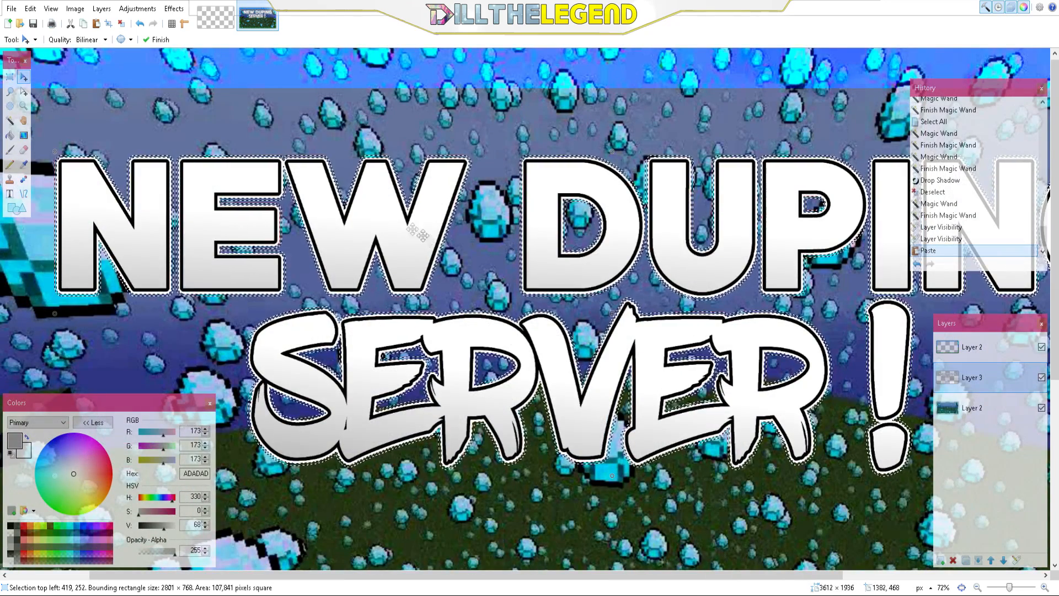
pyautogui.hotkey('ctrl', 'd')
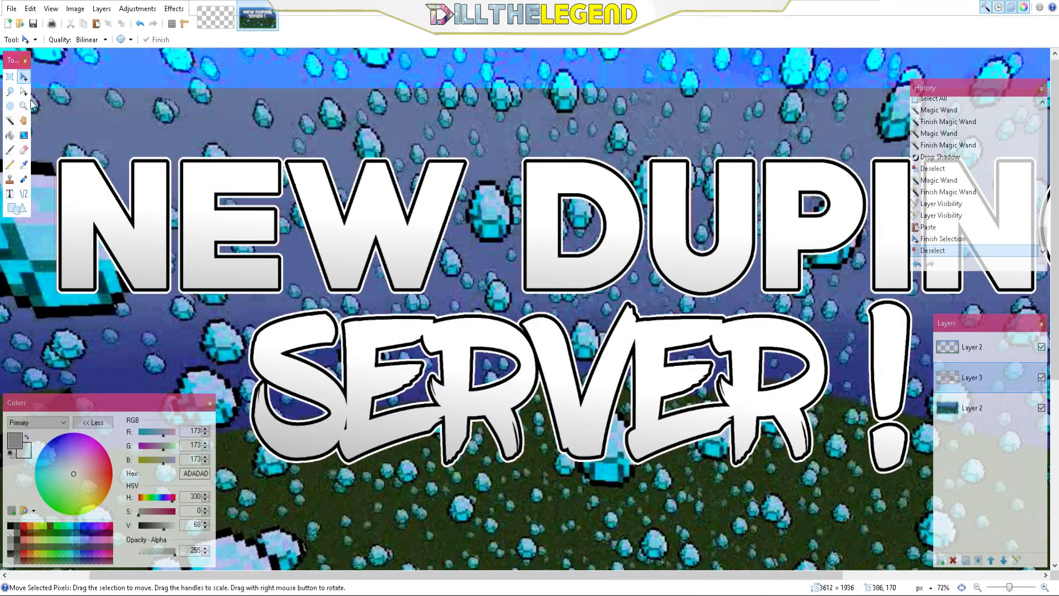
pyautogui.hotkey('ctrl', 'z')
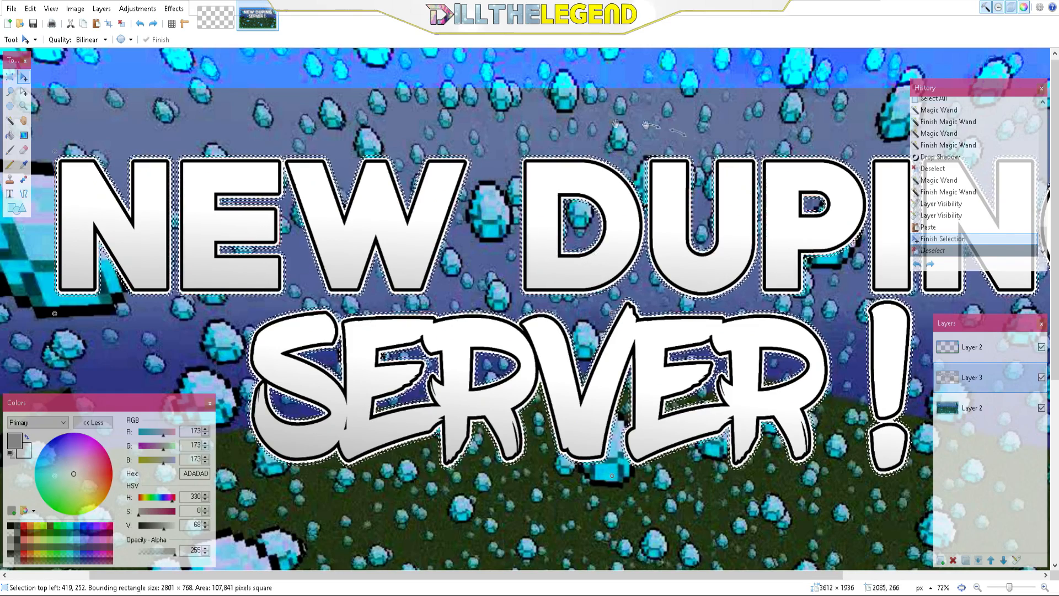
# Raise the pasted outline's saturation to 200 with Hue / Saturation and deselect it
pyautogui.click(136, 9)
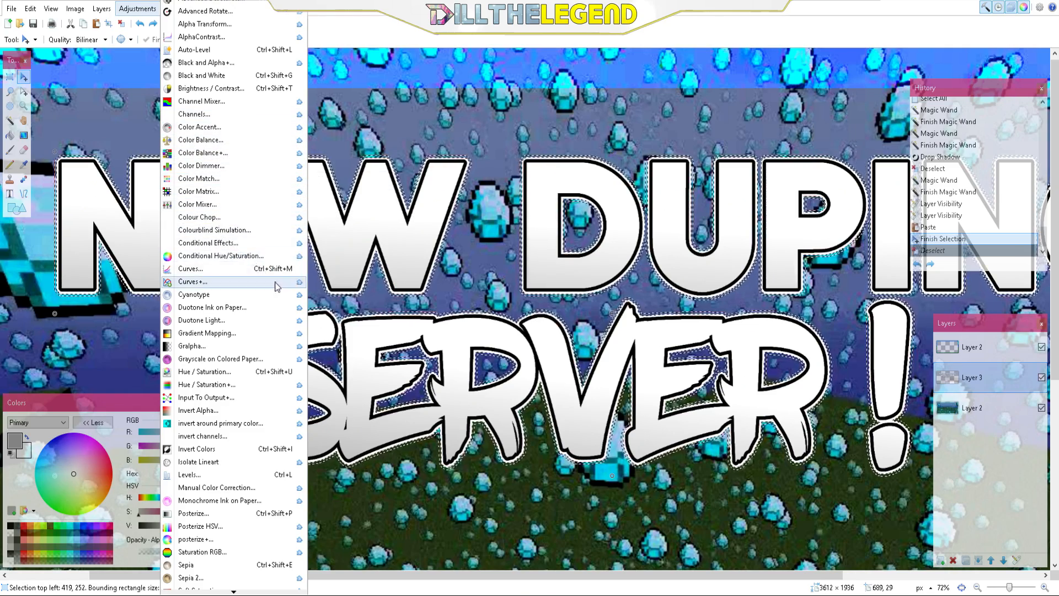
pyautogui.click(251, 374)
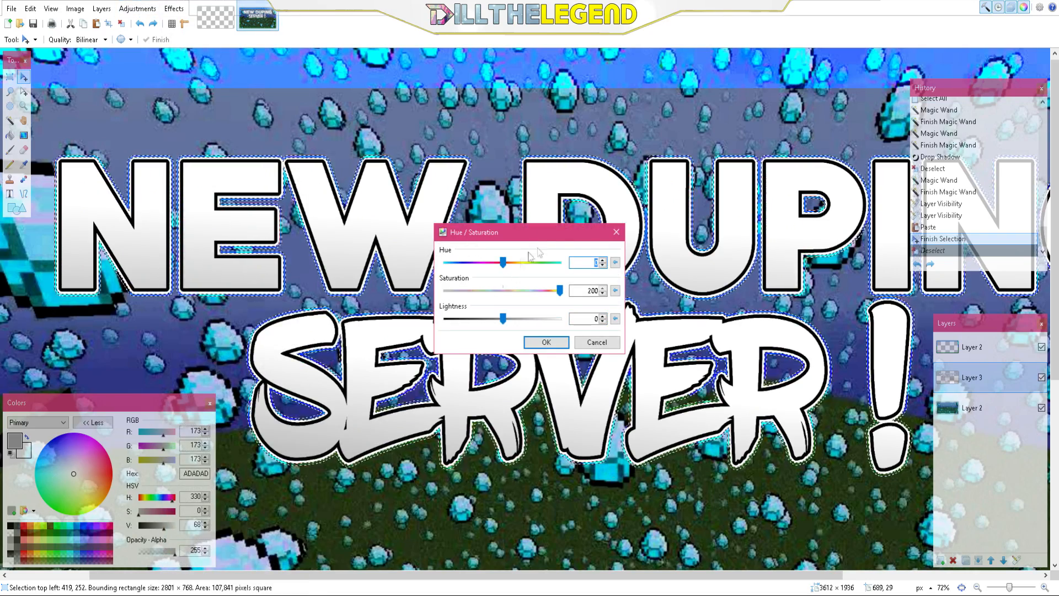
pyautogui.click(549, 342)
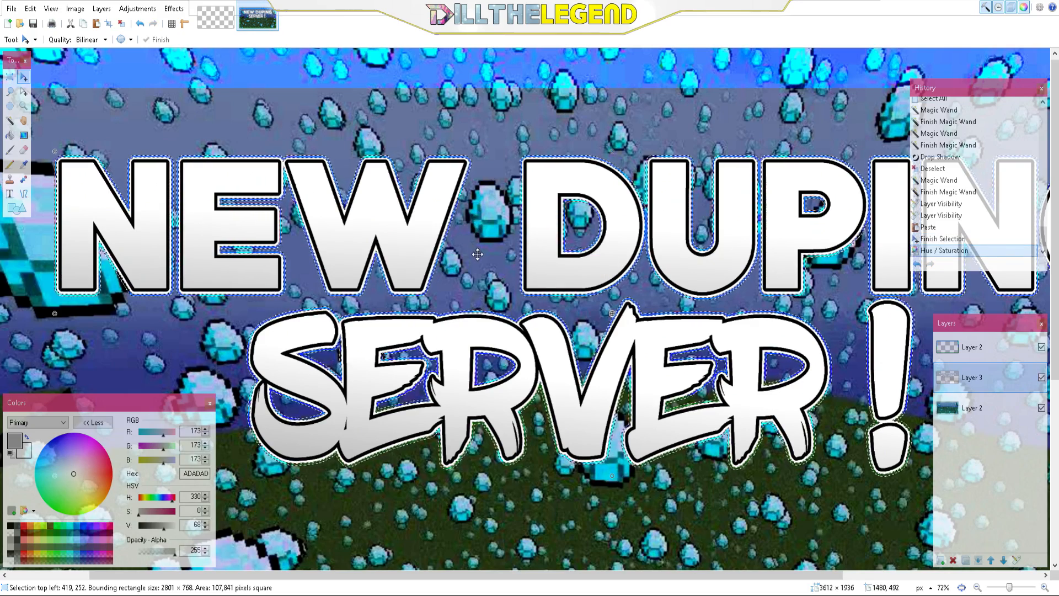
pyautogui.hotkey('ctrl', 'd')
pyautogui.hotkey('ctrl', 'b')
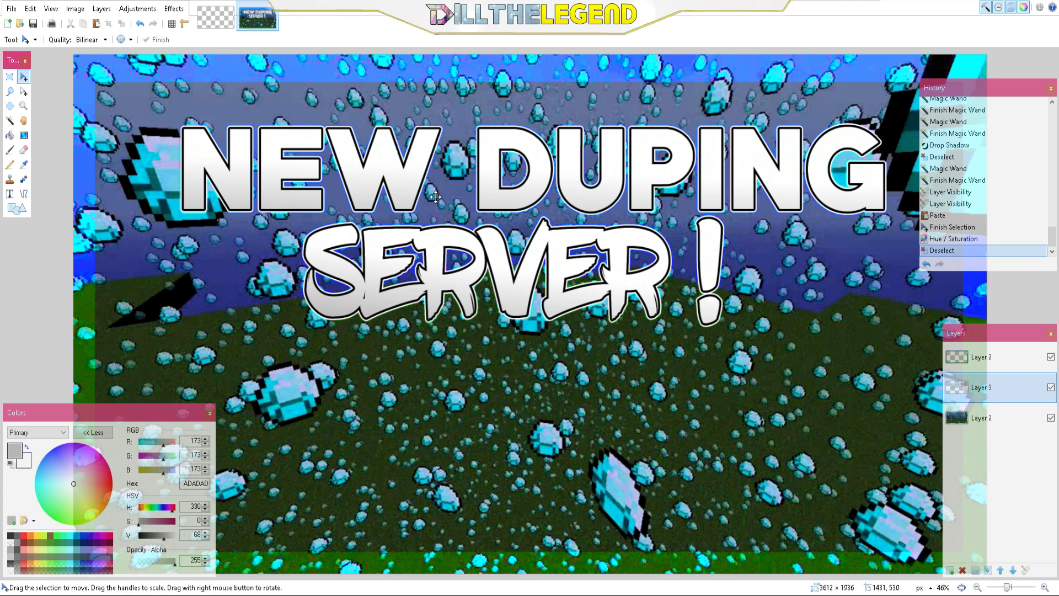
# Select the entire canvas, and narrow the selection to Layer 3's empty area around the title letters with the Magic Wand
pyautogui.click(9, 122)
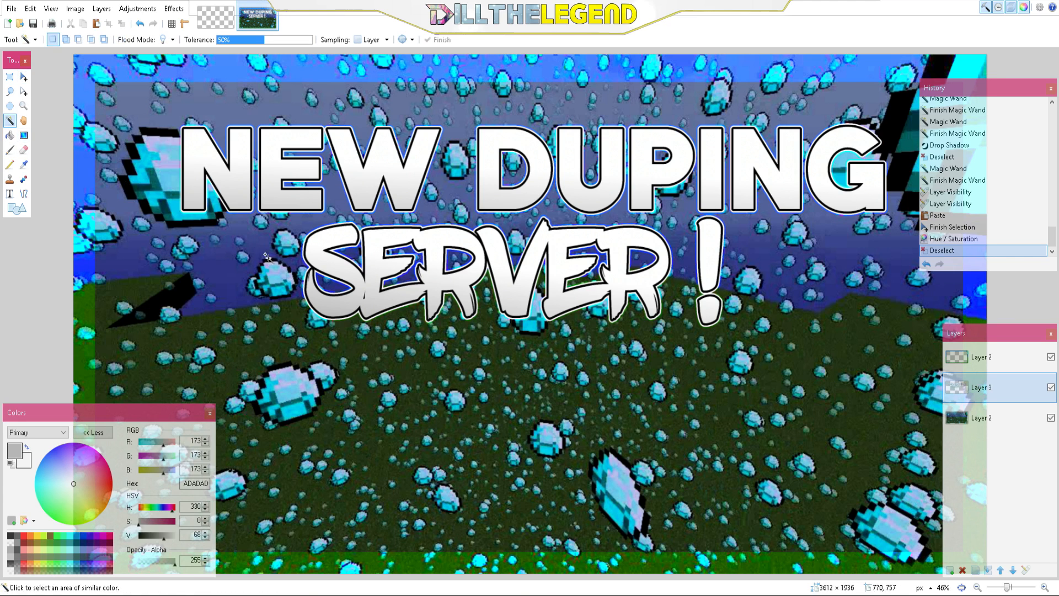
pyautogui.hotkey('ctrl', 'a')
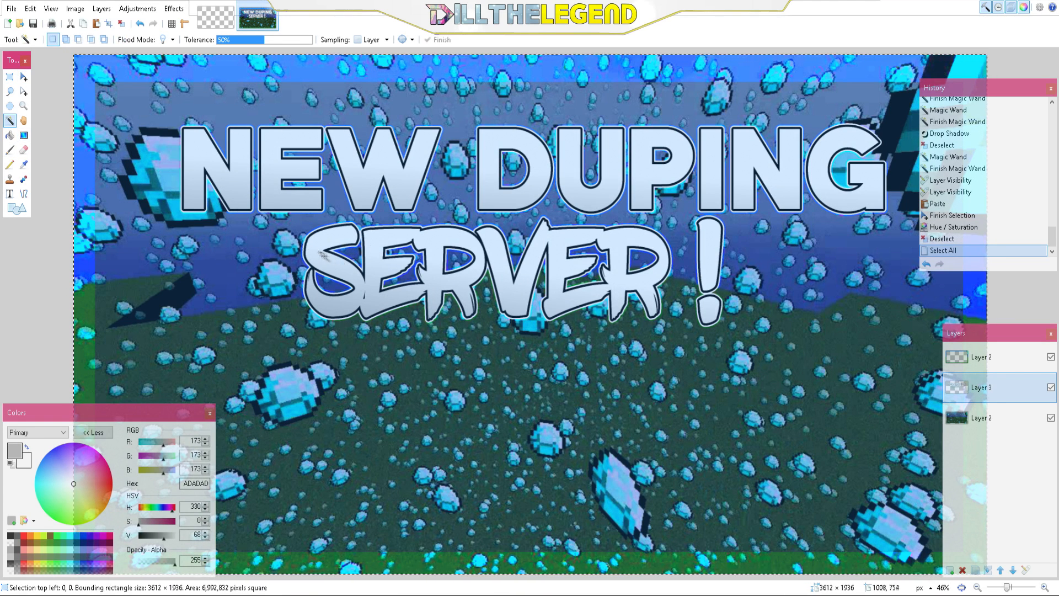
pyautogui.click(237, 252)
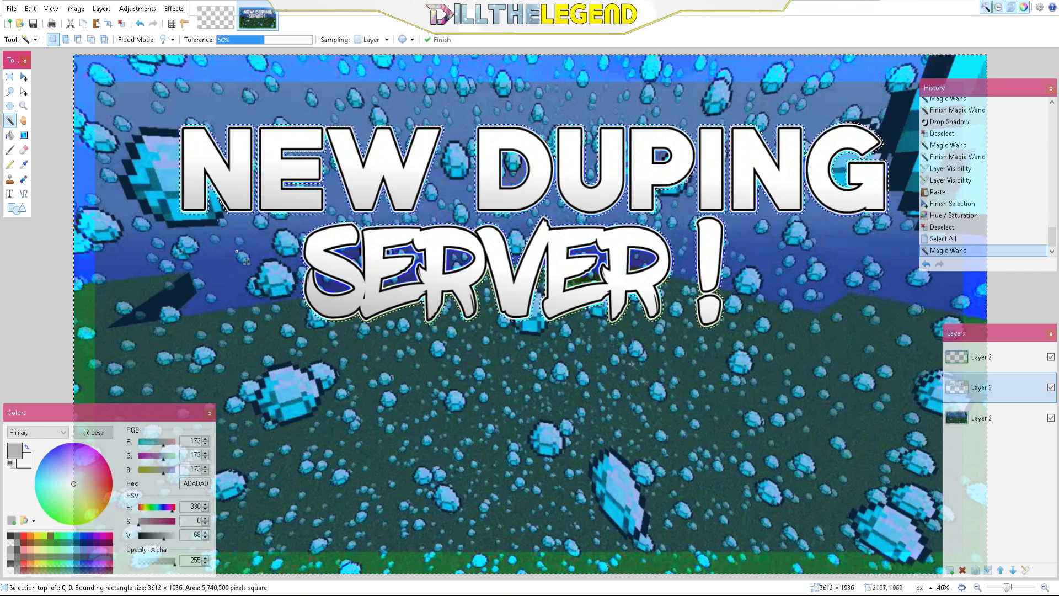
pyautogui.click(641, 417)
pyautogui.click(744, 402)
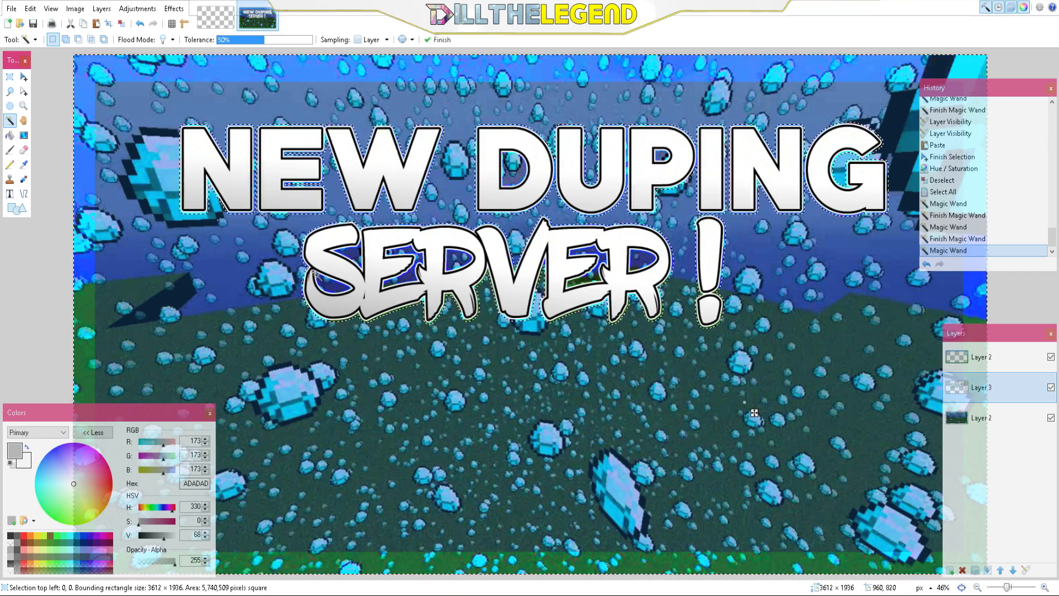
# Add the empty openings inside the S, first E and first R of SERVER to the selection
pyautogui.scroll(5, 325, 276)
pyautogui.click(270, 438)
pyautogui.click(418, 241)
pyautogui.click(721, 217)
pyautogui.keyDown('ctrl'); pyautogui.click(753, 389); pyautogui.keyUp('ctrl')
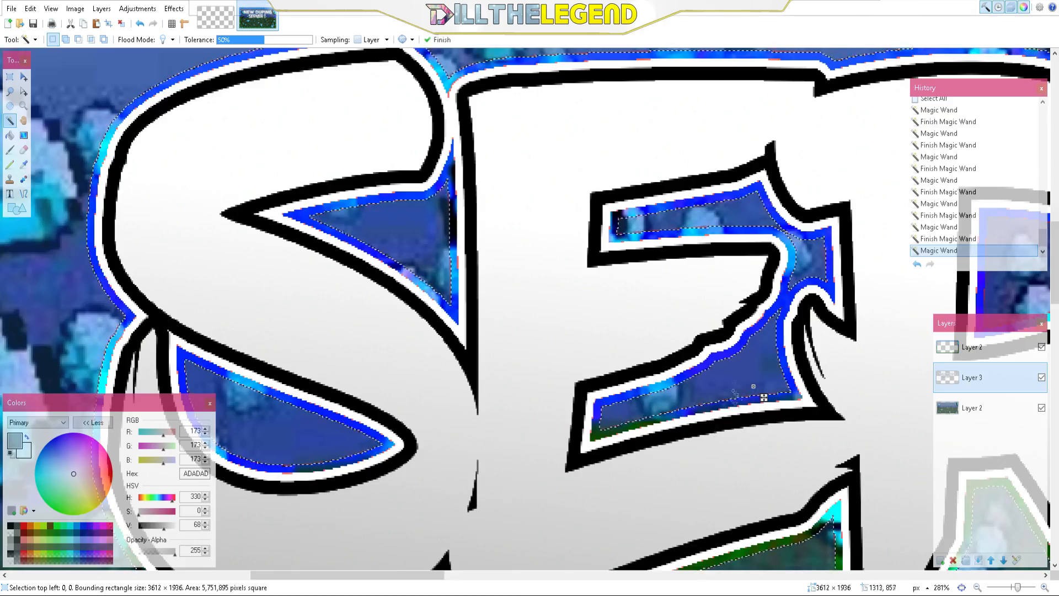
pyautogui.scroll(-4, 745, 390)
pyautogui.keyDown('ctrl'); pyautogui.click(857, 347); pyautogui.keyUp('ctrl')
pyautogui.scroll(-2, 850, 339)
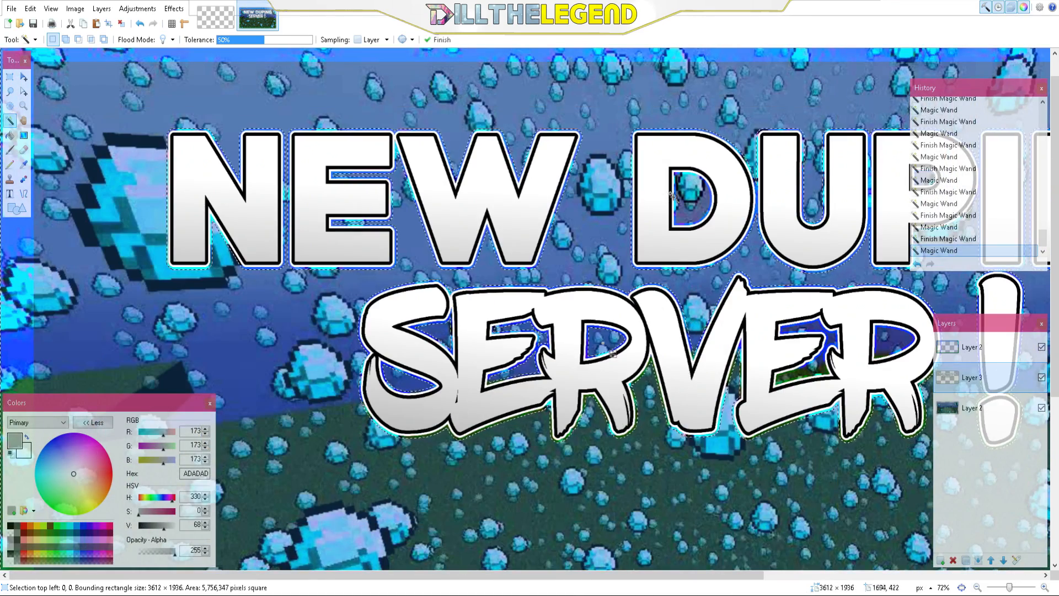
# Add the openings inside the D and P of DUPING and the second E and R of SERVER to the selection
pyautogui.scroll(-1, 779, 203)
pyautogui.scroll(-1, 779, 203)
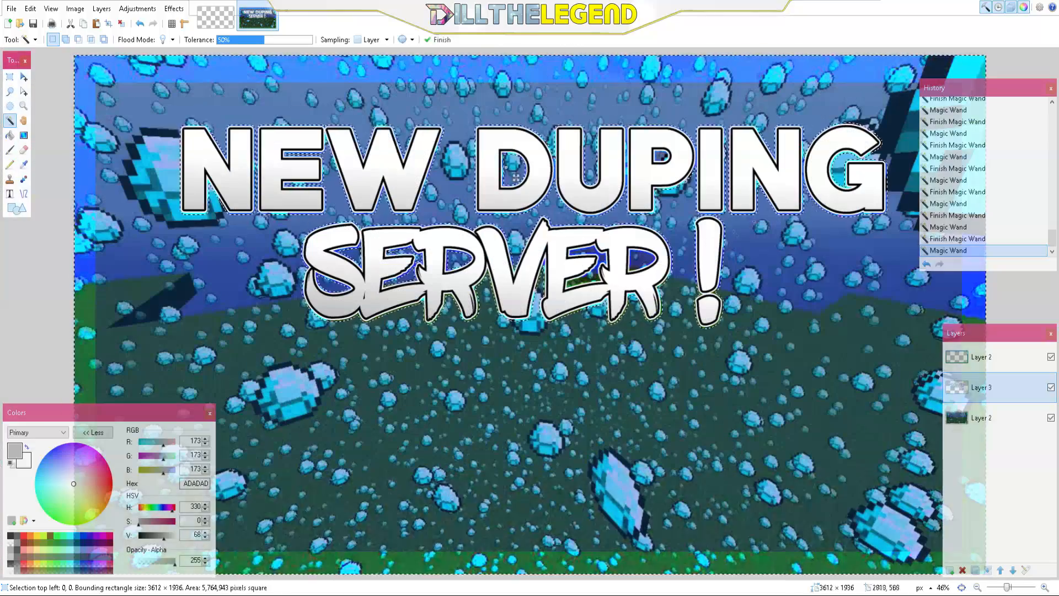
pyautogui.scroll(8, 639, 258)
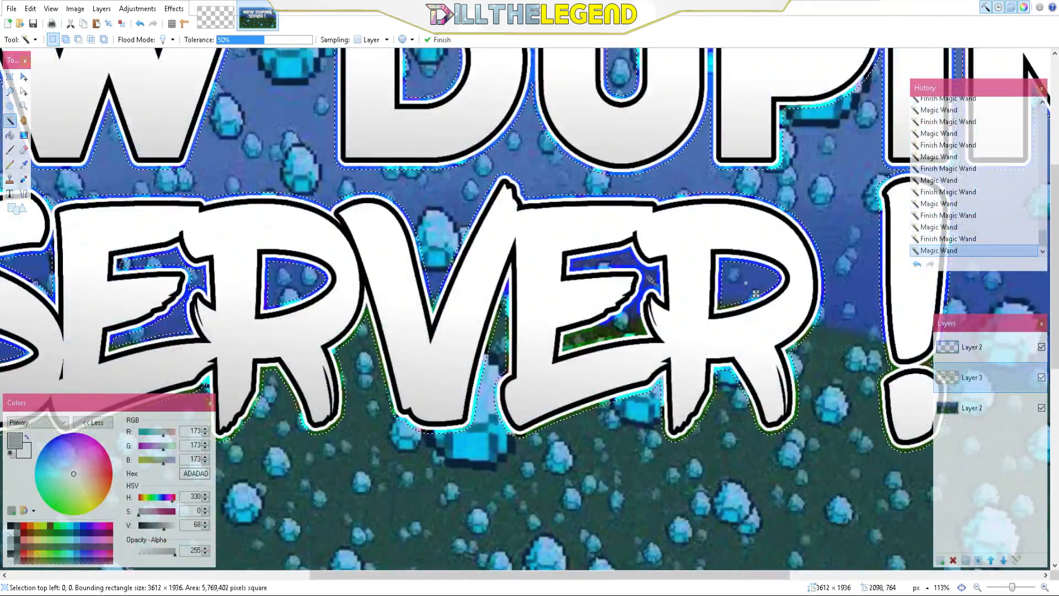
pyautogui.scroll(-5, 629, 272)
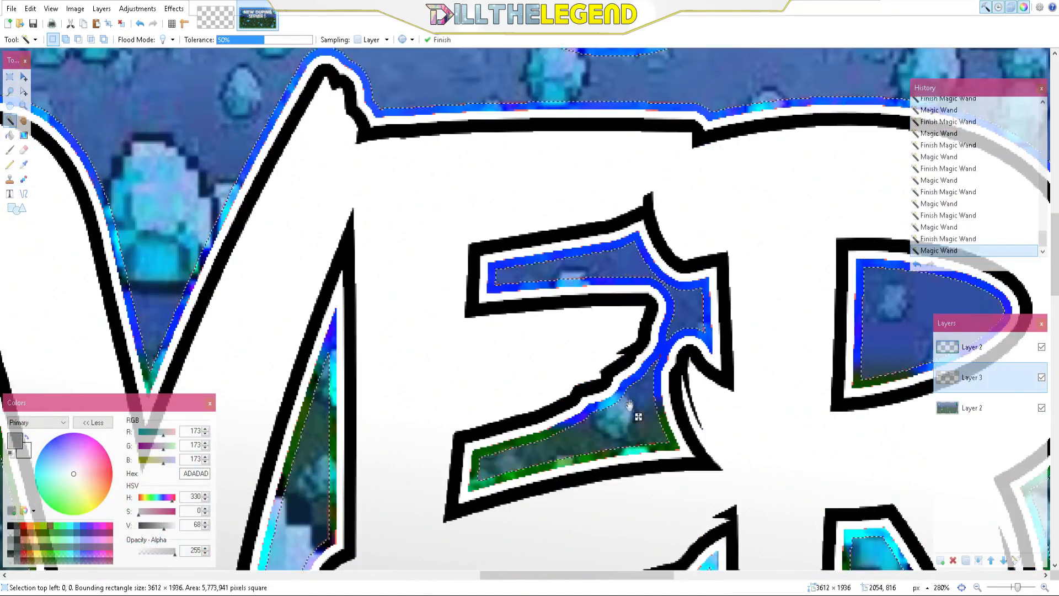
pyautogui.scroll(-2, 585, 350)
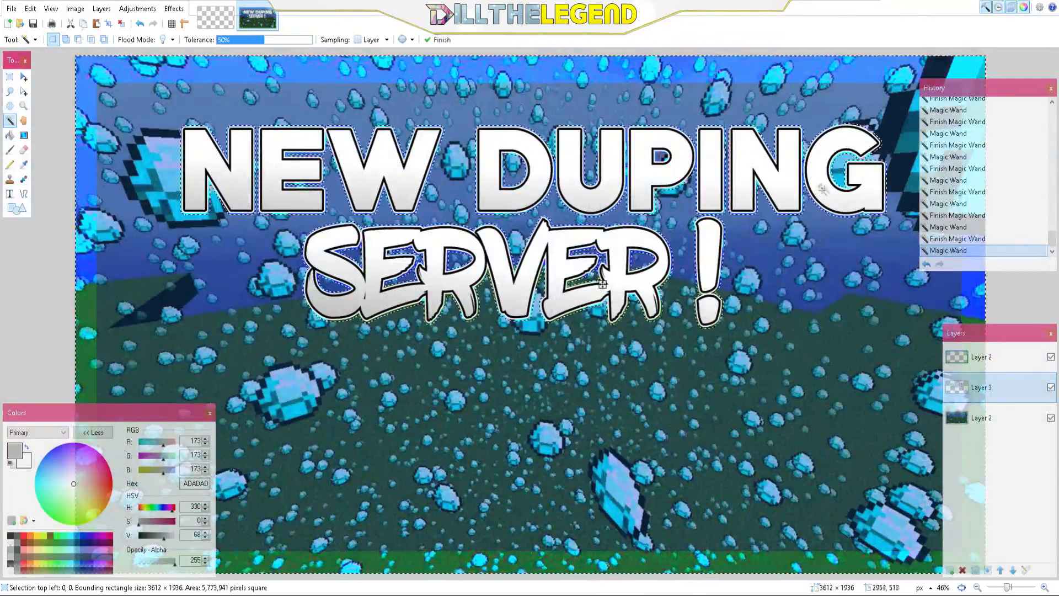
pyautogui.scroll(4, 686, 156)
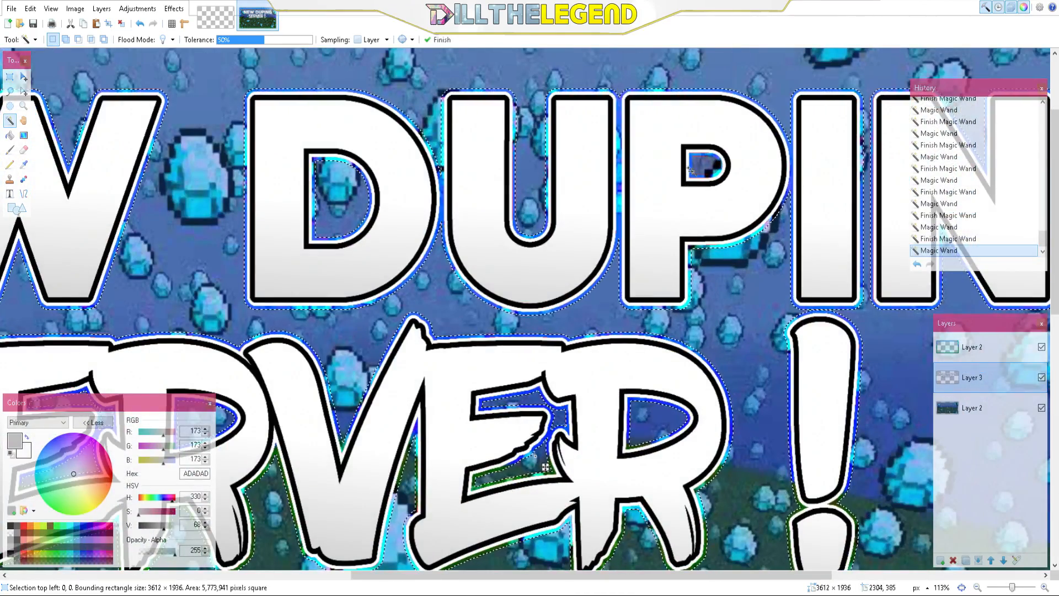
pyautogui.scroll(-3, 707, 181)
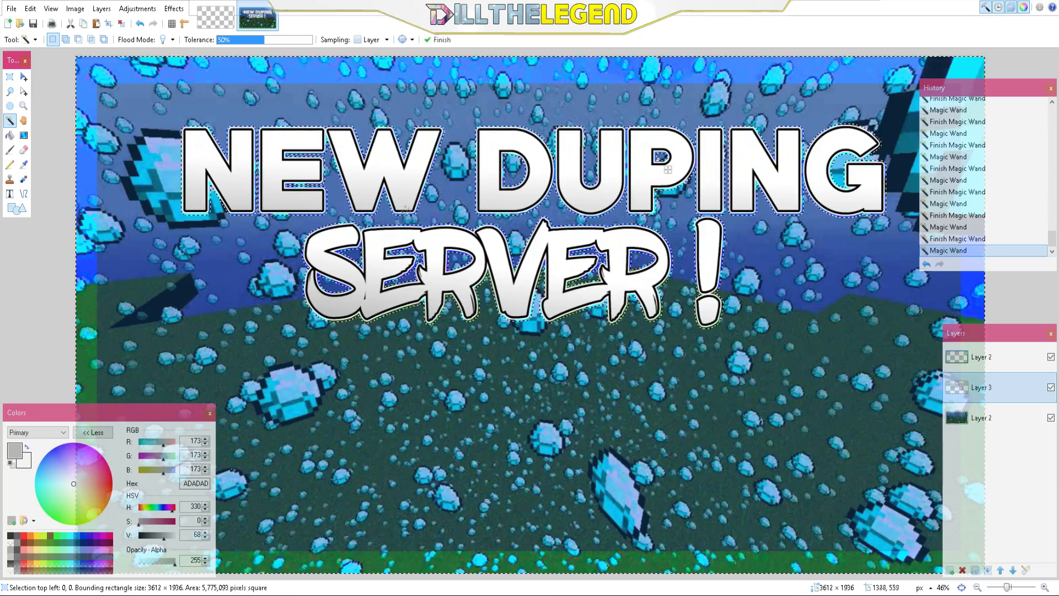
pyautogui.scroll(2, 378, 237)
pyautogui.scroll(-2, 380, 234)
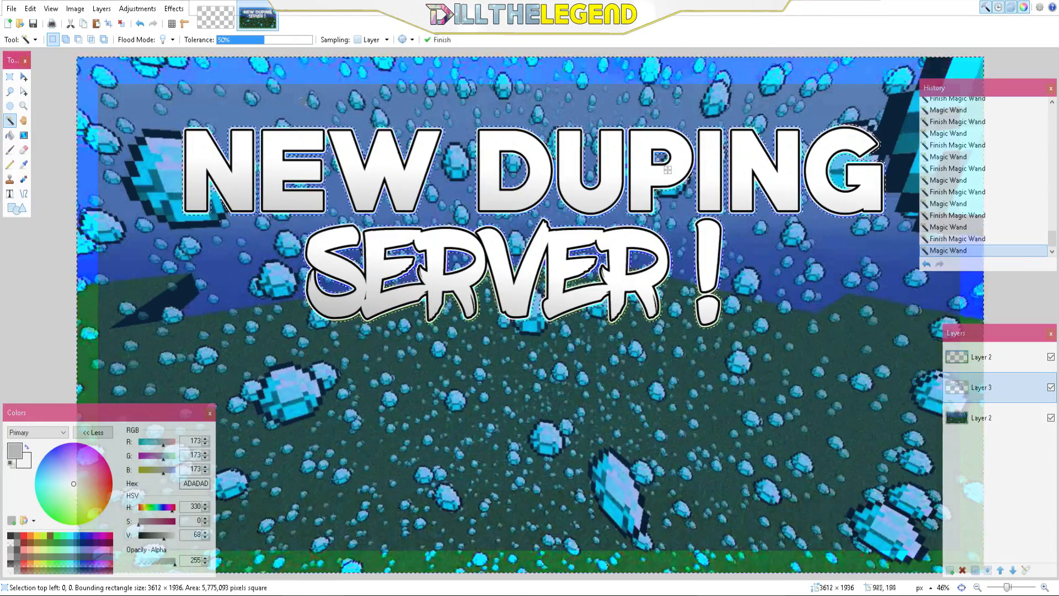
# Apply a black (0, 0, 0) Drop Shadow with widening radius 5 and blur radius 10 around the title, and deselect everything
pyautogui.click(181, 9)
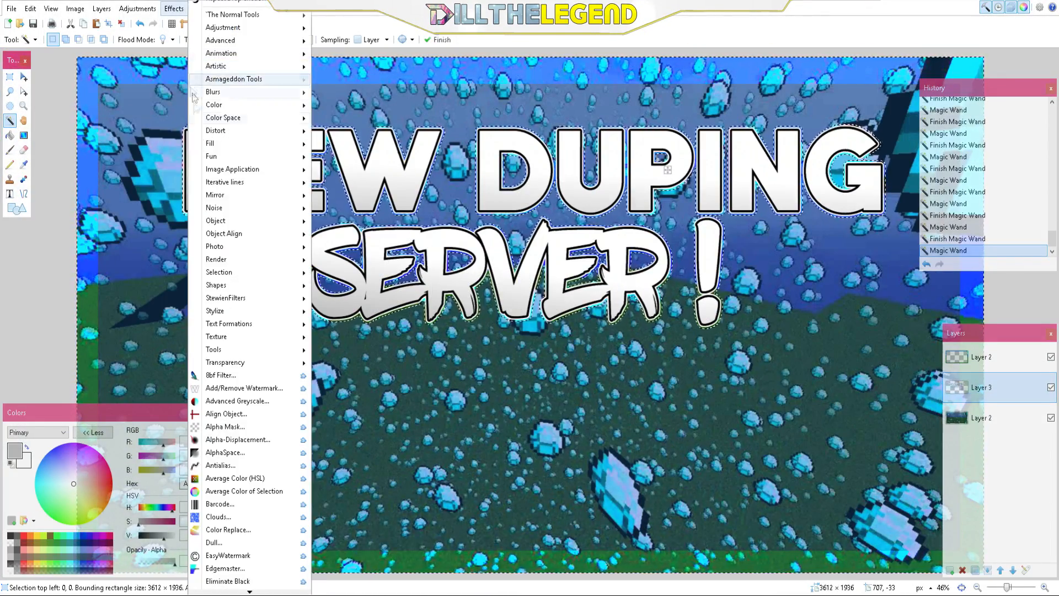
pyautogui.moveTo(232, 221)
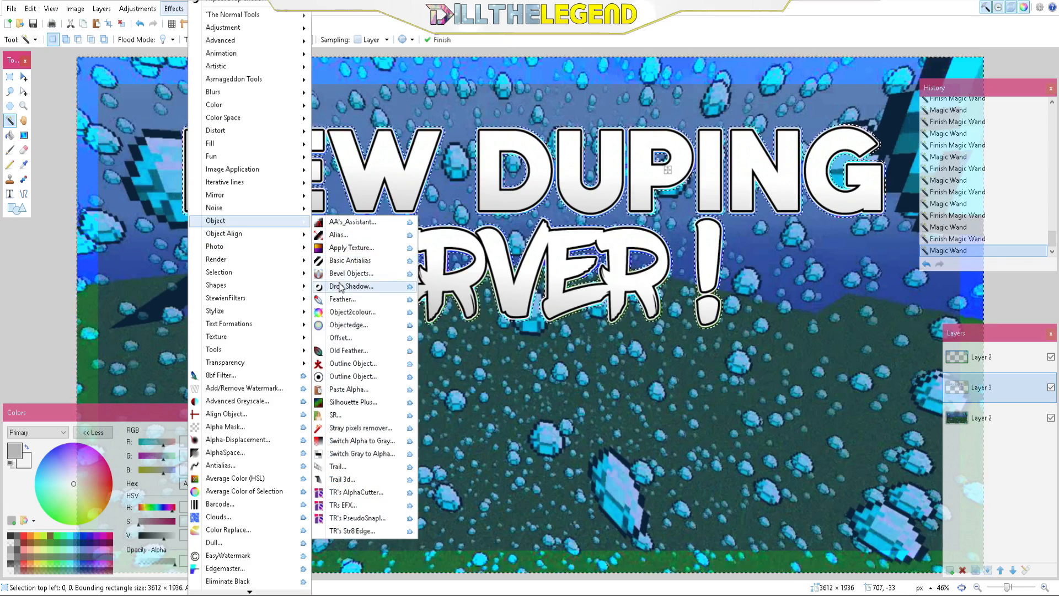
pyautogui.click(346, 278)
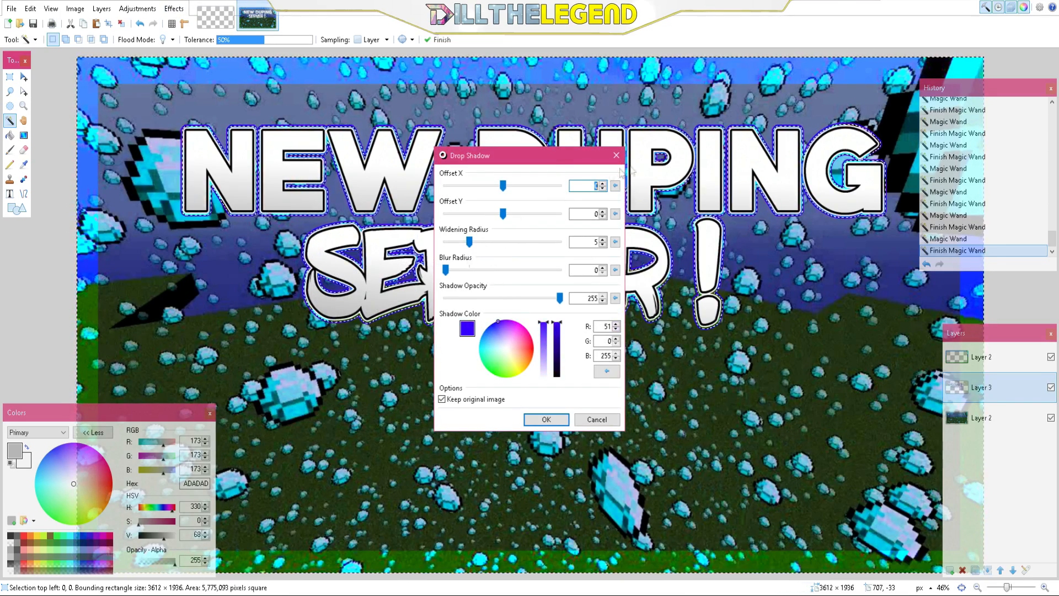
pyautogui.moveTo(474, 274); pyautogui.dragTo(494, 272)
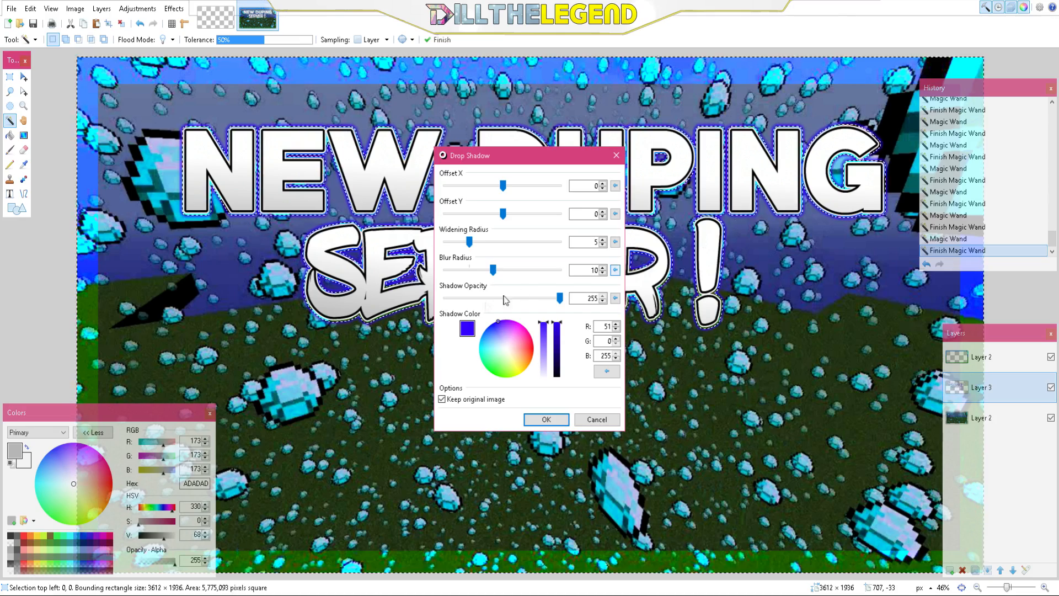
pyautogui.moveTo(557, 326); pyautogui.dragTo(557, 377)
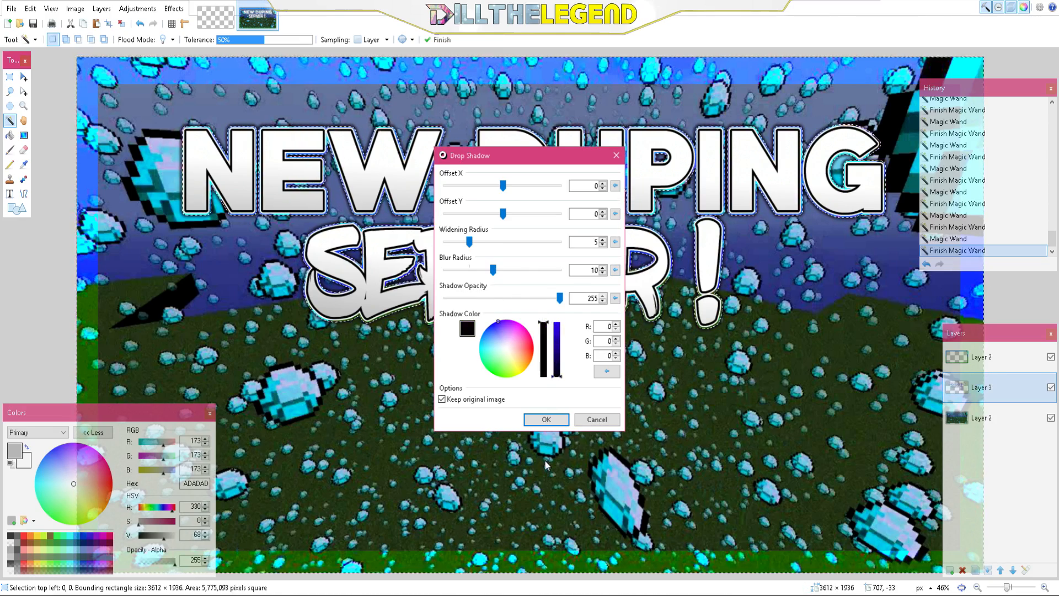
pyautogui.click(546, 419)
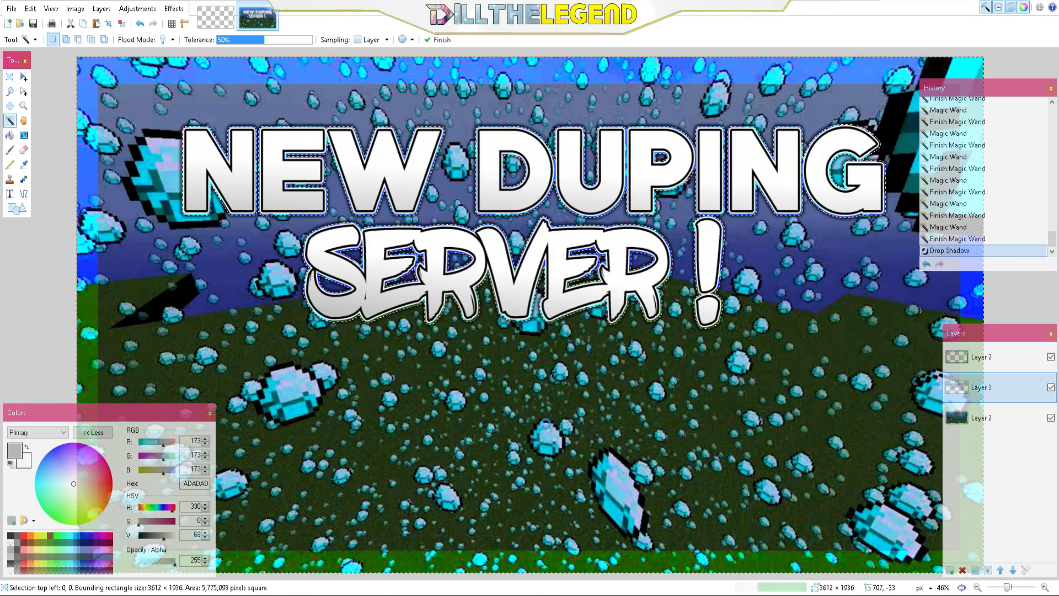
pyautogui.hotkey('ctrl', 'd')
pyautogui.scroll(-2, 533, 338)
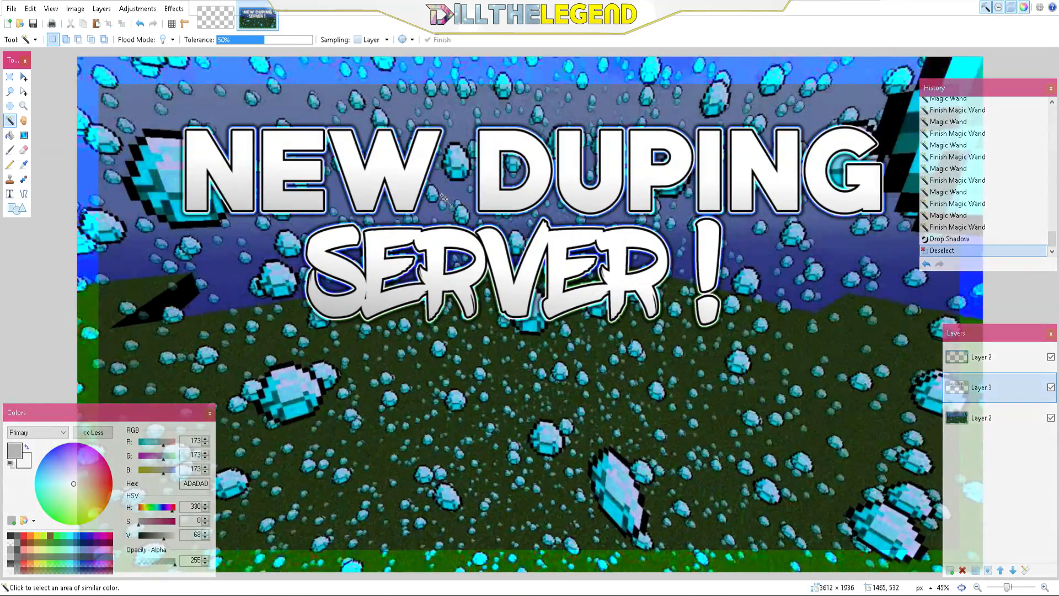
# Add a new empty layer directly above Layer 3
pyautogui.scroll(1, 565, 278)
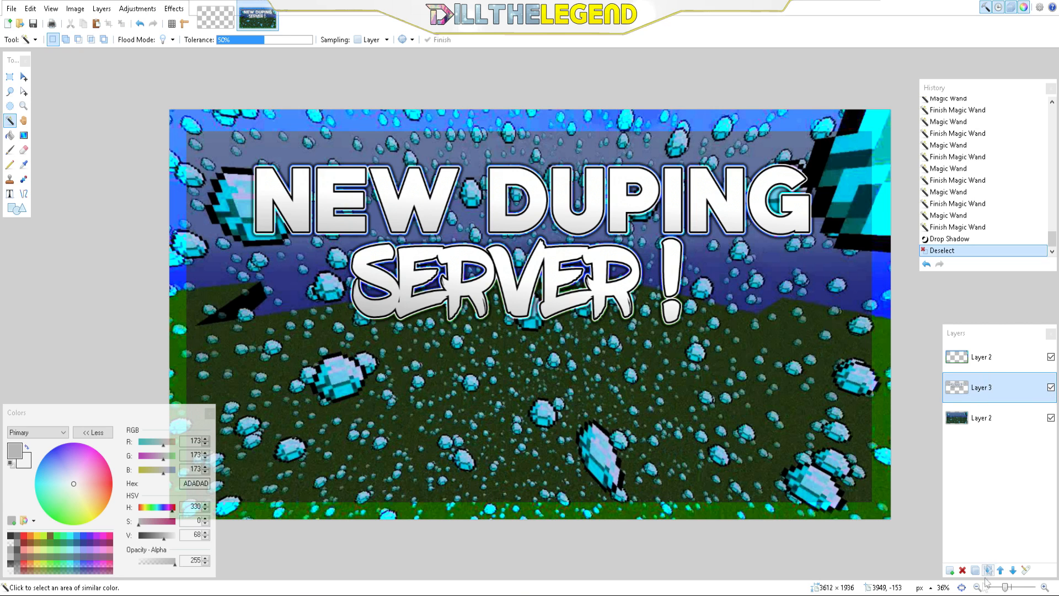
pyautogui.click(950, 572)
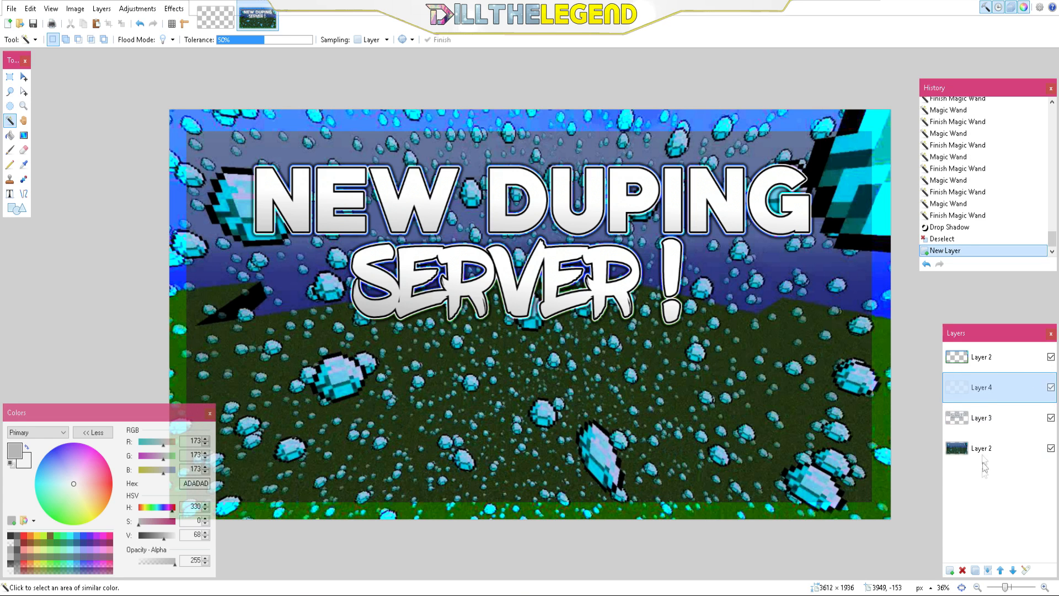
# Paste the red arrow picture onto Layer 4, enlarge it, rotate it to about 141°, and place it below NEW, beside SERVER
pyautogui.hotkey('ctrl', 'v')
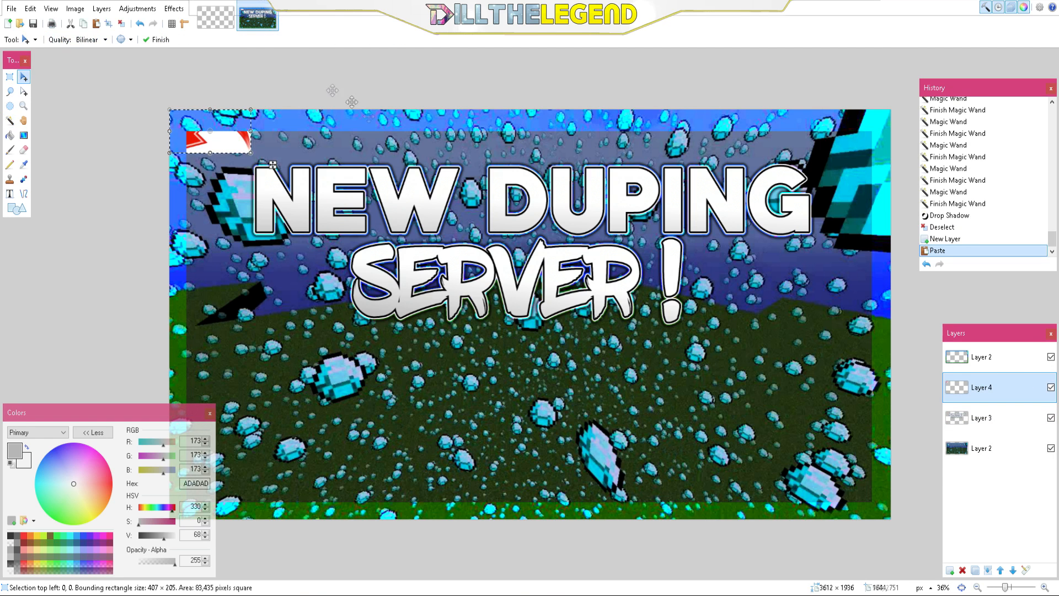
pyautogui.moveTo(250, 153); pyautogui.dragTo(262, 90)
pyautogui.moveTo(312, 296); pyautogui.dragTo(256, 303)
pyautogui.moveTo(299, 250)
pyautogui.mouseDown()
pyautogui.moveTo(281, 240)
pyautogui.moveTo(297, 236)
pyautogui.mouseUp()
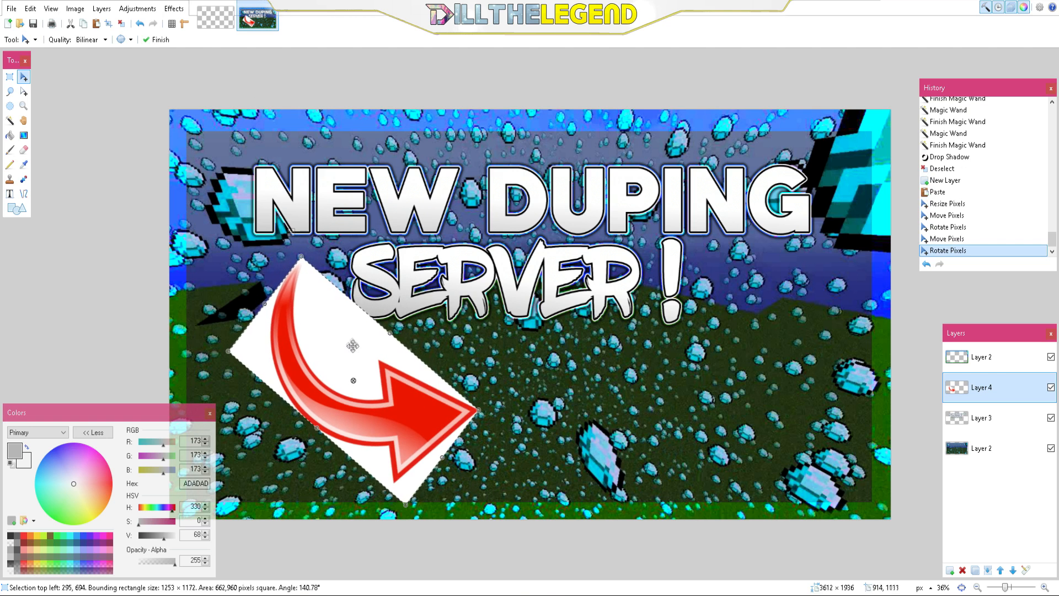
pyautogui.moveTo(359, 352); pyautogui.dragTo(343, 326)
# Select and delete the white background on both sides of the red arrow, and deselect everything
pyautogui.click(10, 120)
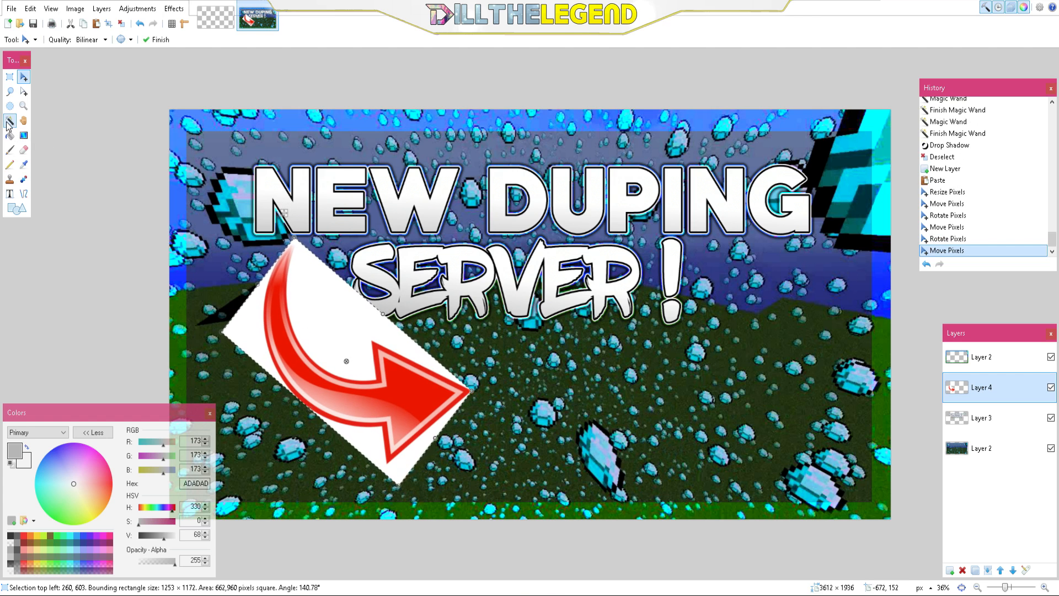
pyautogui.click(342, 301)
pyautogui.click(313, 305)
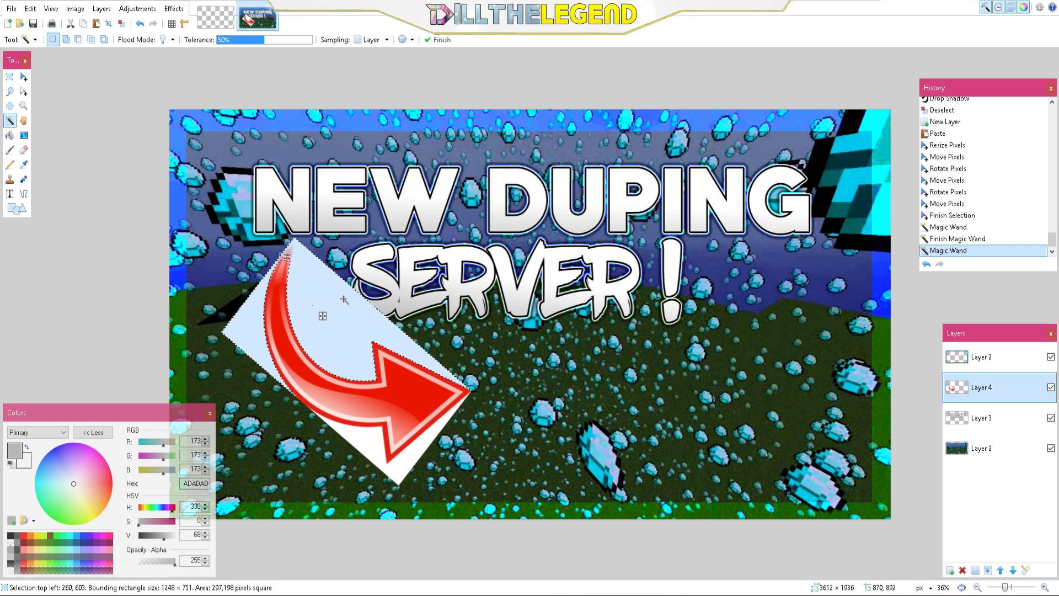
pyautogui.press('Delete')
pyautogui.click(369, 448)
pyautogui.press('Delete')
pyautogui.hotkey('ctrl', 'd')
# Shift the red arrow closer to SERVER and move Layer 4 directly below Layer 3
pyautogui.click(24, 77)
pyautogui.hotkey('ctrl', 'a')
pyautogui.moveTo(329, 395); pyautogui.dragTo(367, 372)
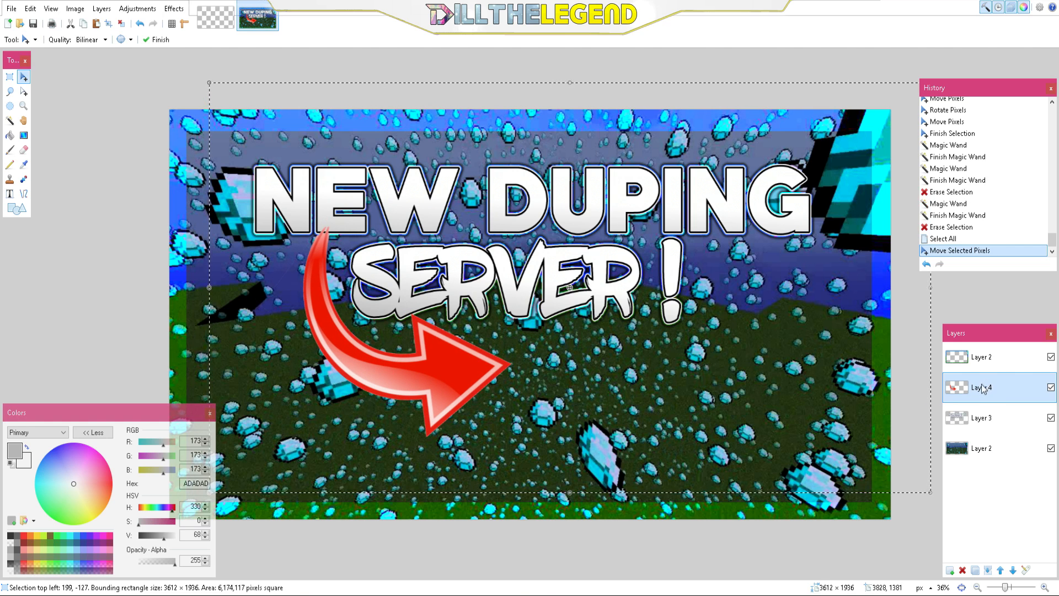
pyautogui.moveTo(982, 388); pyautogui.dragTo(996, 415)
# Reposition the red arrow so its tail starts beneath NEW, rotating it to about -3°, and deselect
pyautogui.moveTo(475, 406); pyautogui.dragTo(468, 407)
pyautogui.moveTo(171, 112); pyautogui.dragTo(220, 77)
pyautogui.moveTo(396, 318); pyautogui.dragTo(392, 316)
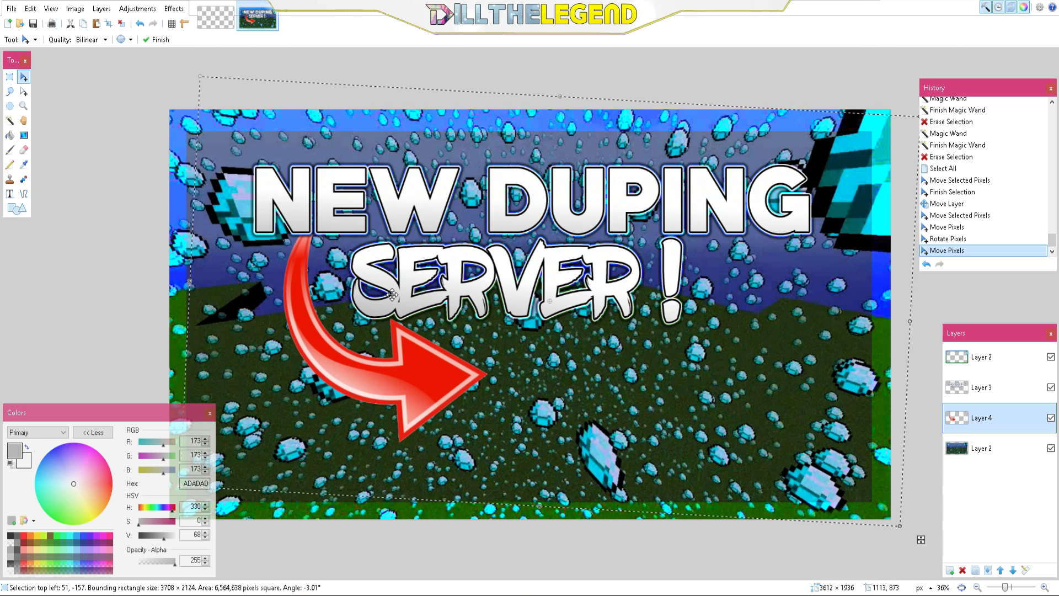
pyautogui.hotkey('ctrl', 'd')
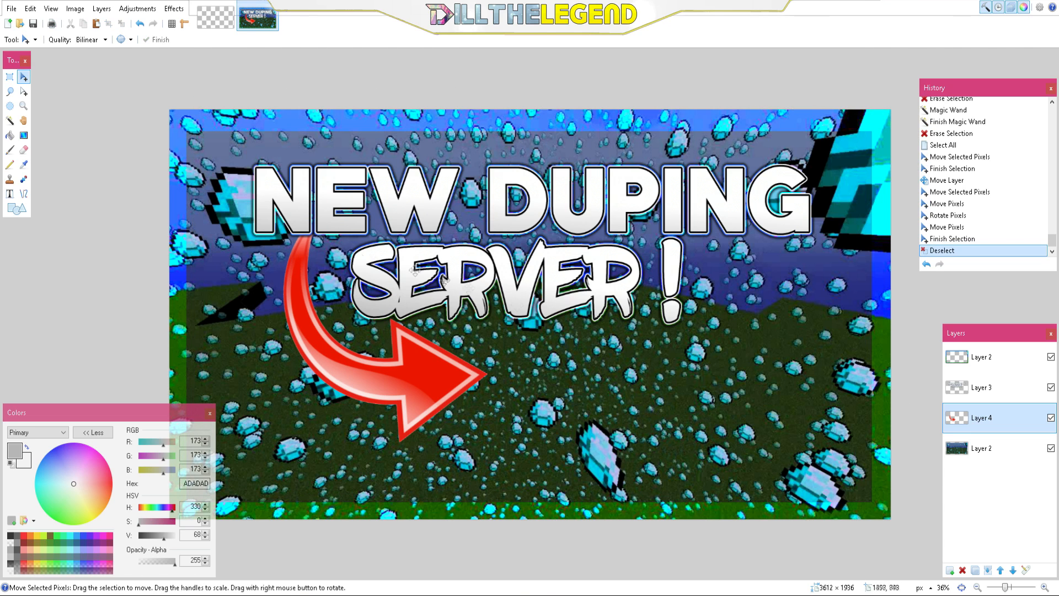
# Paste the spawner cage picture onto Layer 4, enlarge it, place it in front of the arrow's tip, and deselect
pyautogui.click(10, 121)
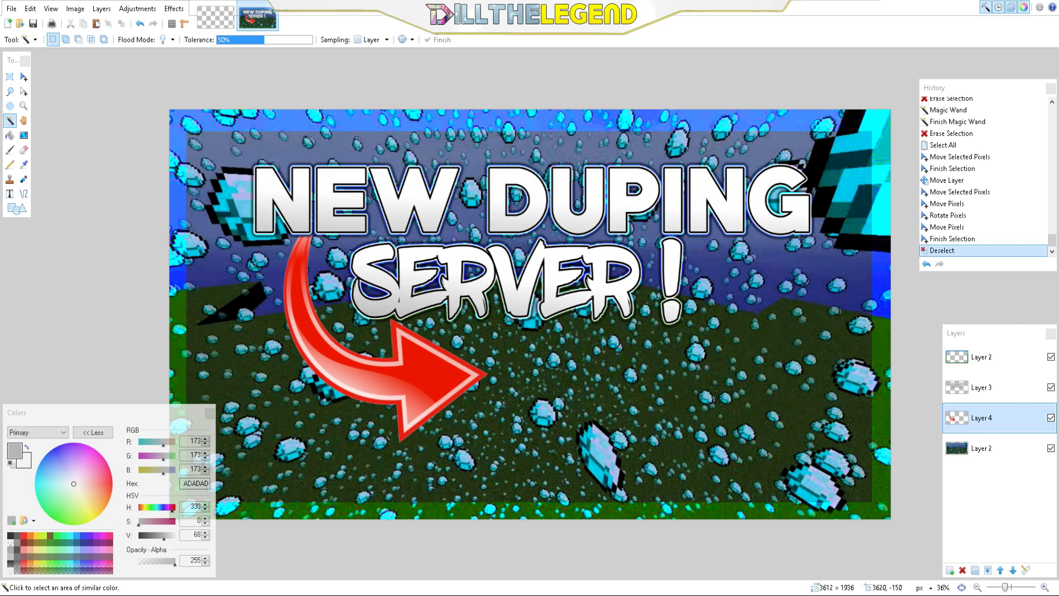
pyautogui.click(1003, 417)
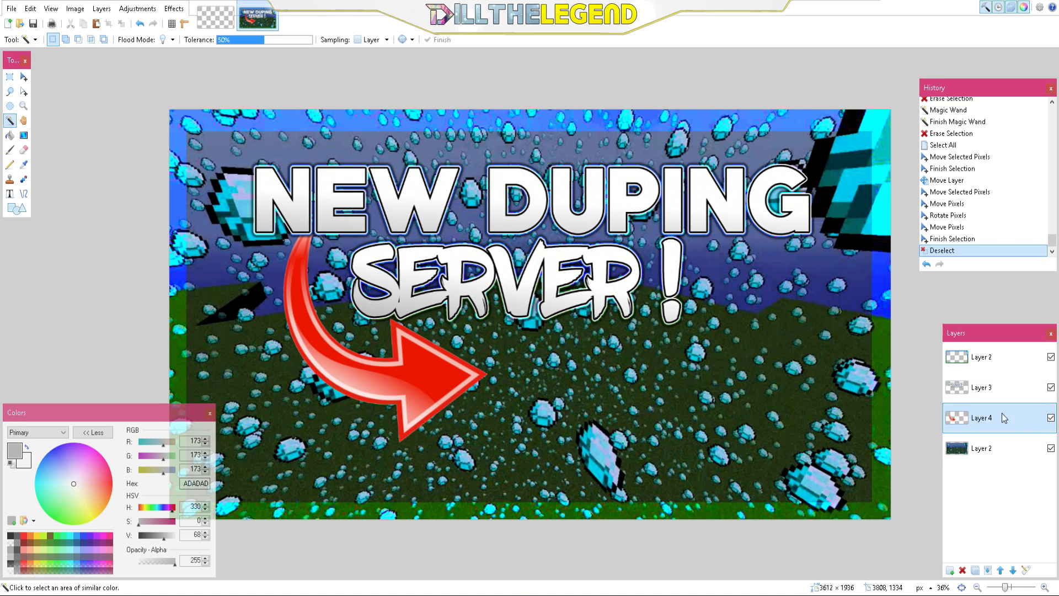
pyautogui.hotkey('ctrl', 'v')
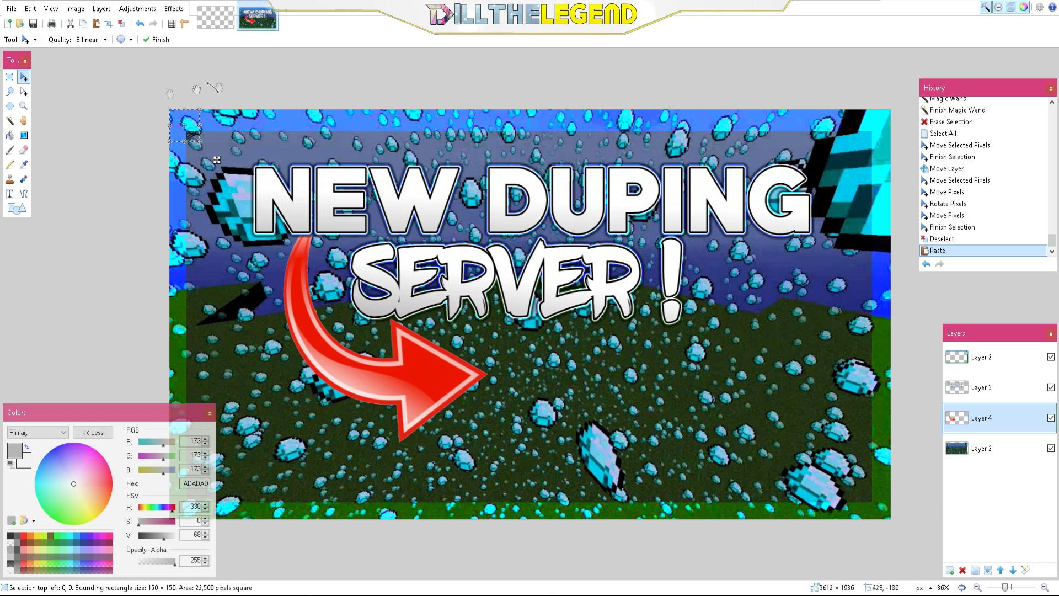
pyautogui.moveTo(190, 138); pyautogui.dragTo(502, 508)
pyautogui.moveTo(686, 537); pyautogui.dragTo(706, 516)
pyautogui.hotkey('ctrl', 'd')
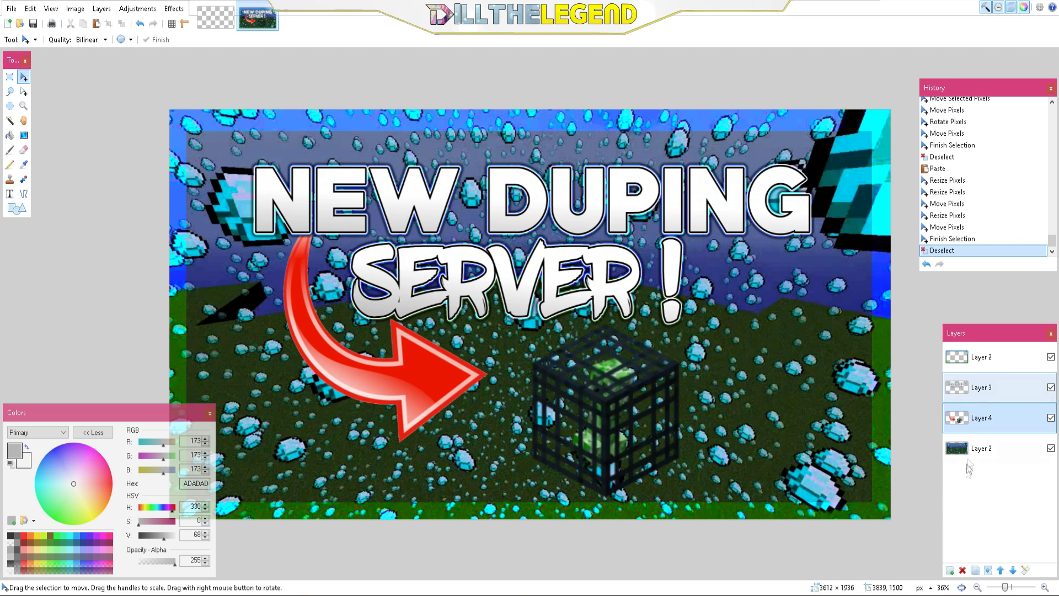
# Paste a second spawner on a new layer, scale it to 564 × 564, rotate it about -30°, and place it beside the large spawner's upper corner
pyautogui.click(949, 570)
pyautogui.hotkey('ctrl', 'v')
pyautogui.moveTo(199, 140); pyautogui.dragTo(329, 230)
pyautogui.moveTo(250, 210); pyautogui.dragTo(741, 384)
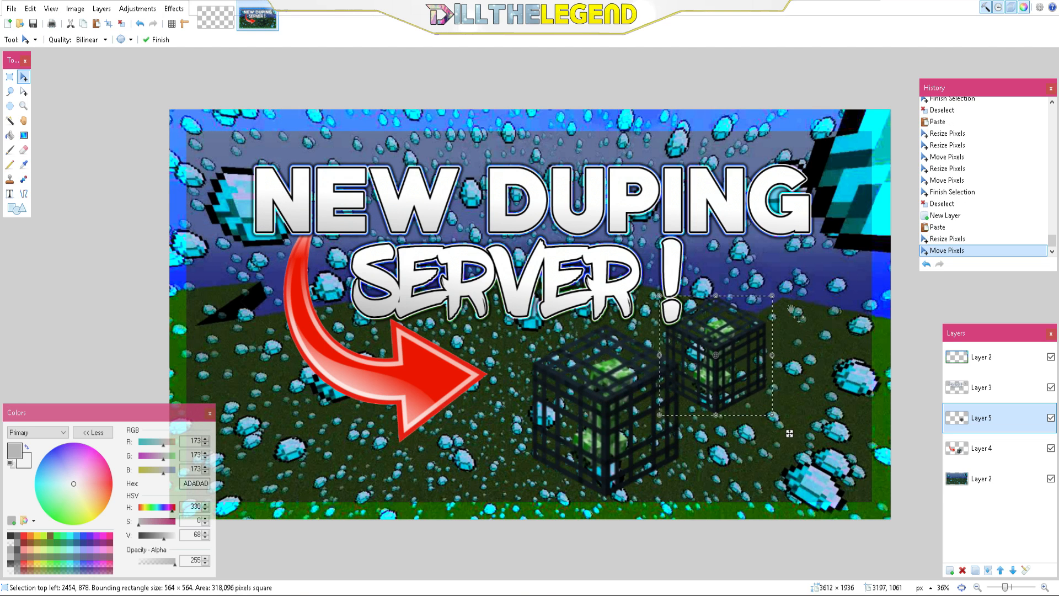
pyautogui.moveTo(789, 292); pyautogui.dragTo(819, 320)
pyautogui.moveTo(763, 362); pyautogui.dragTo(759, 372)
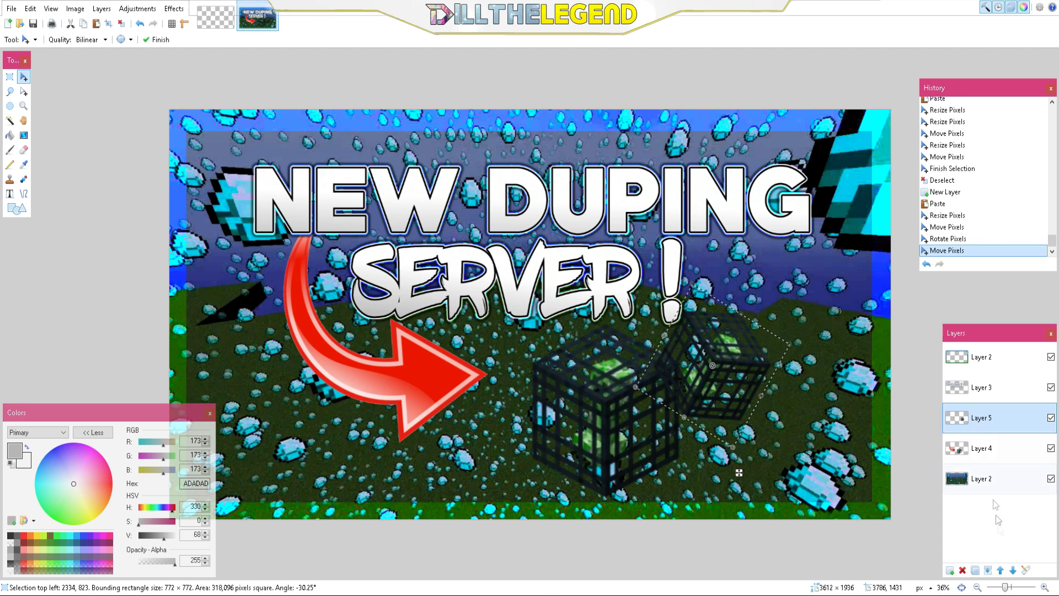
# Duplicate the tilted spawner's layer twice, placing one copy beneath the original and the other to its right, and deselect
pyautogui.click(975, 569)
pyautogui.moveTo(736, 365); pyautogui.dragTo(766, 441)
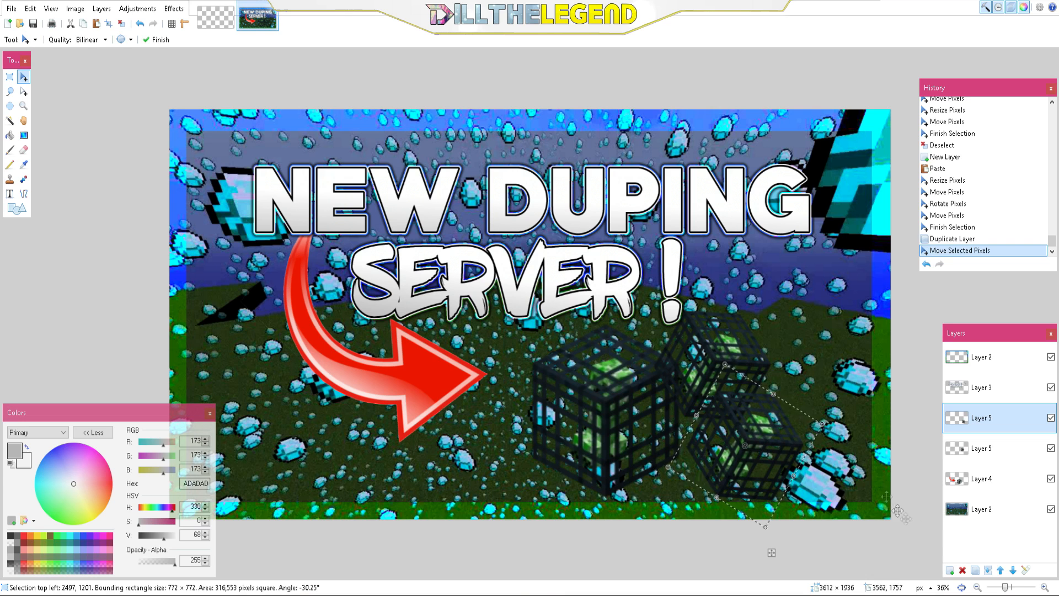
pyautogui.click(975, 570)
pyautogui.moveTo(762, 474); pyautogui.dragTo(840, 419)
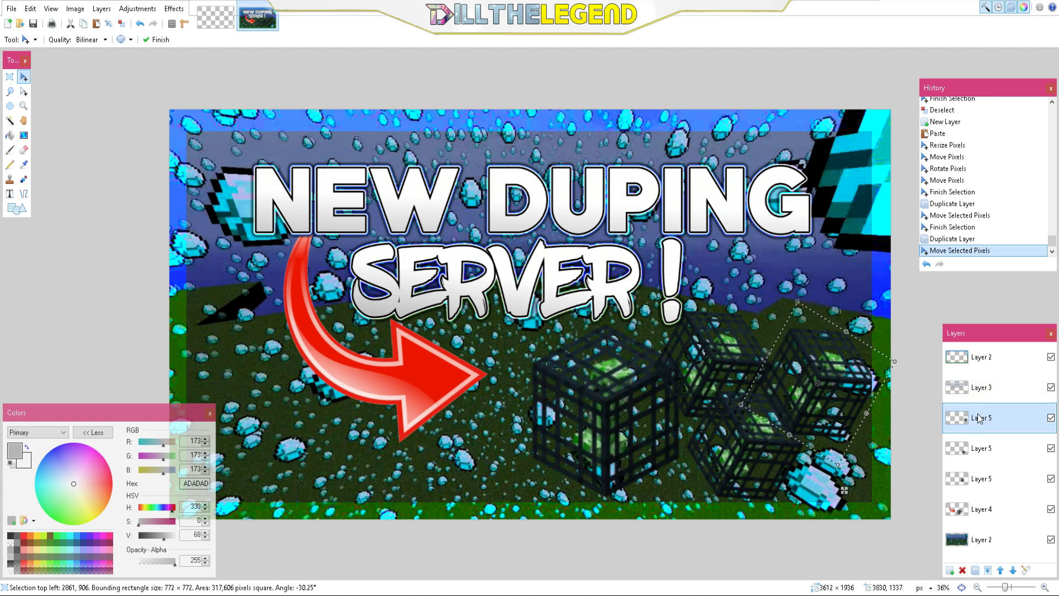
pyautogui.hotkey('ctrl', 'd')
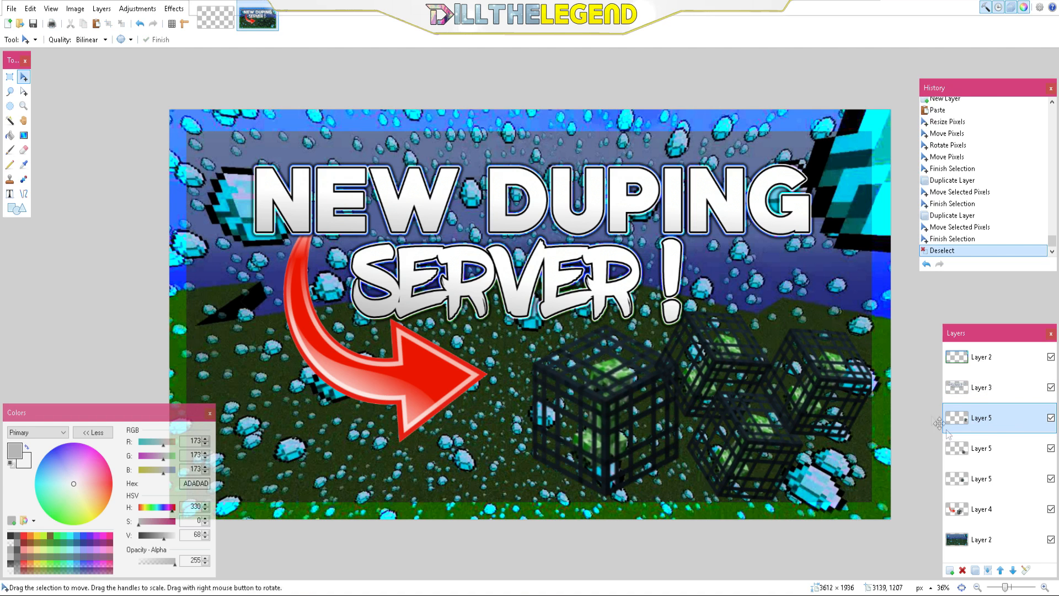
# Merge the three small spawner layers down into Layer 4
pyautogui.click(988, 571)
pyautogui.click(988, 570)
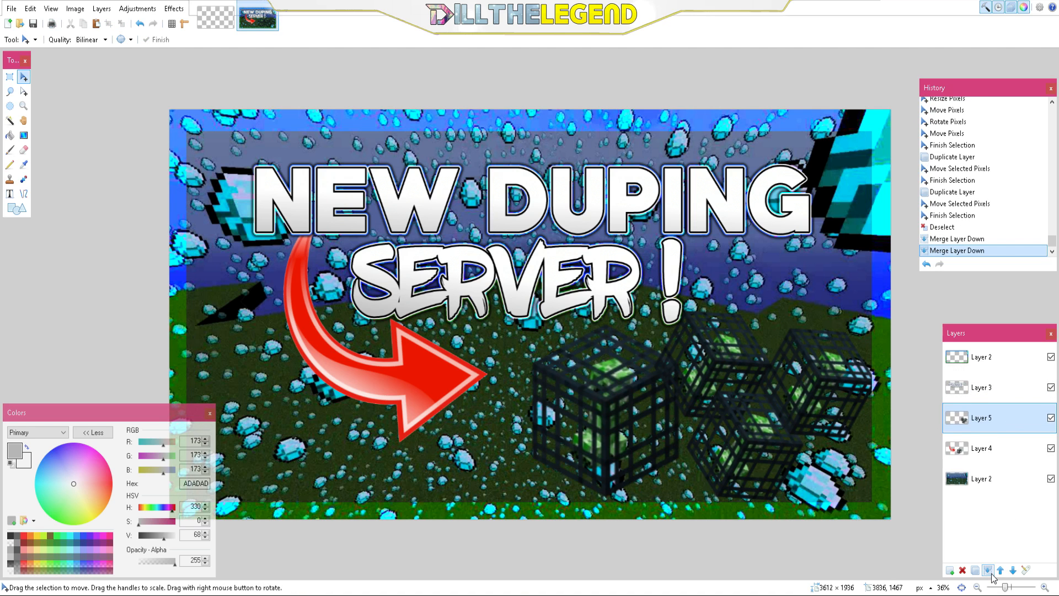
pyautogui.click(988, 570)
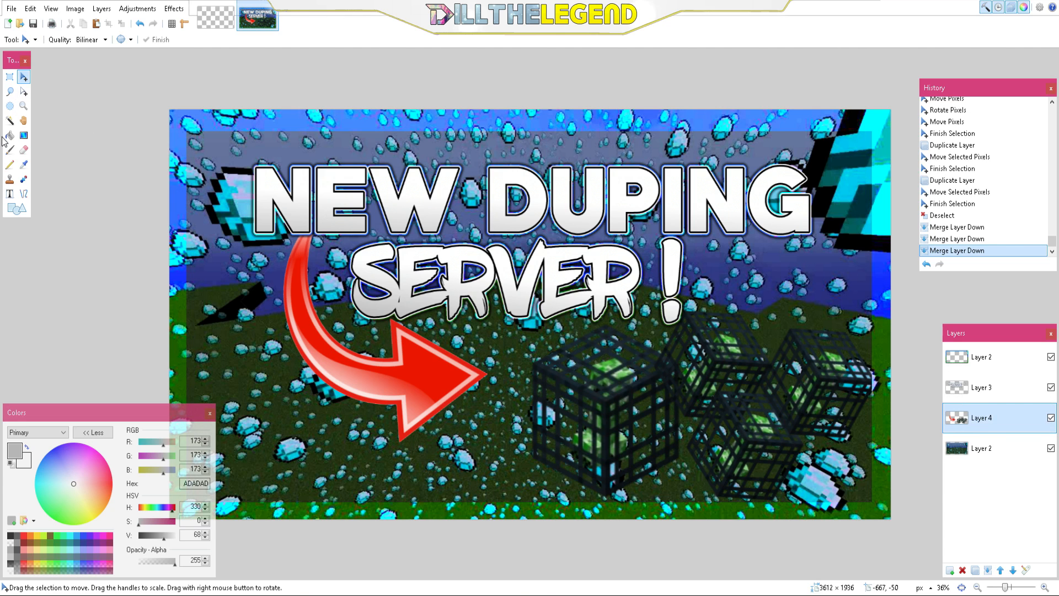
# Select the empty area around the arrow and spawners and apply a white (255, 255, 255) Drop Shadow with widening radius 16 and blur radius 0
pyautogui.click(9, 121)
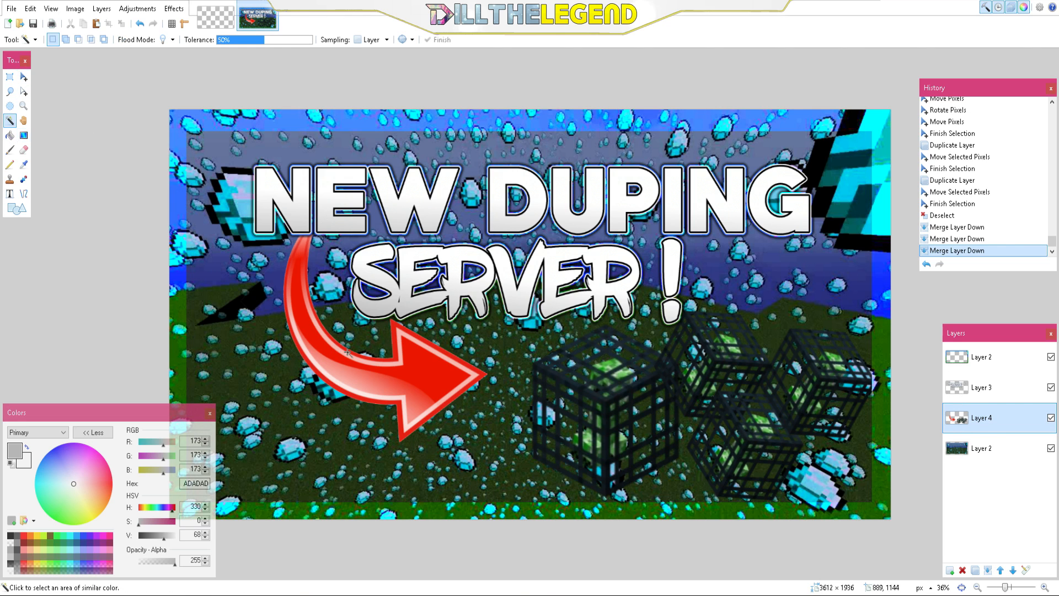
pyautogui.click(213, 232)
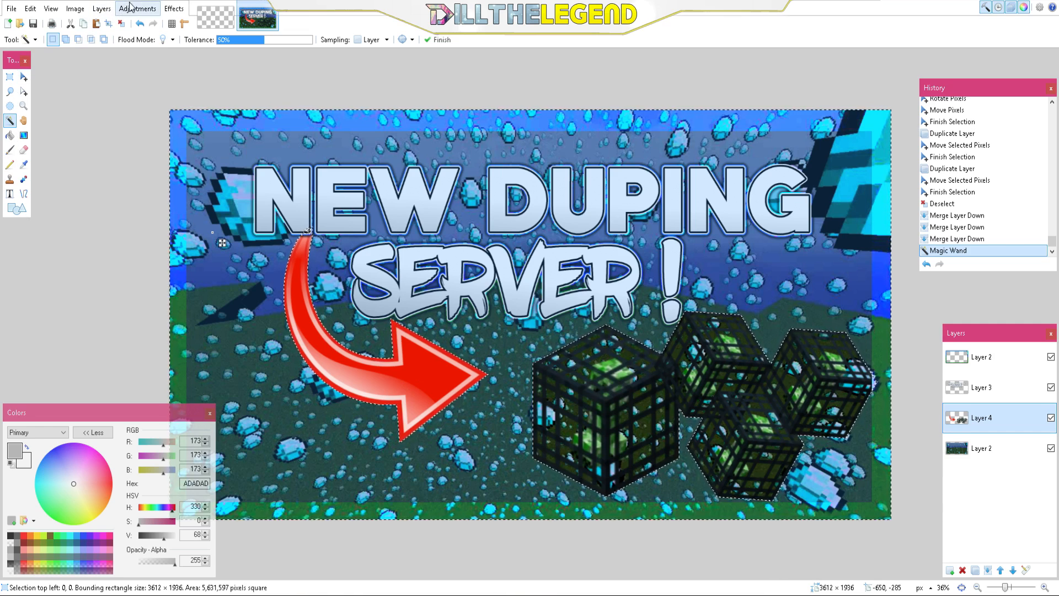
pyautogui.click(172, 8)
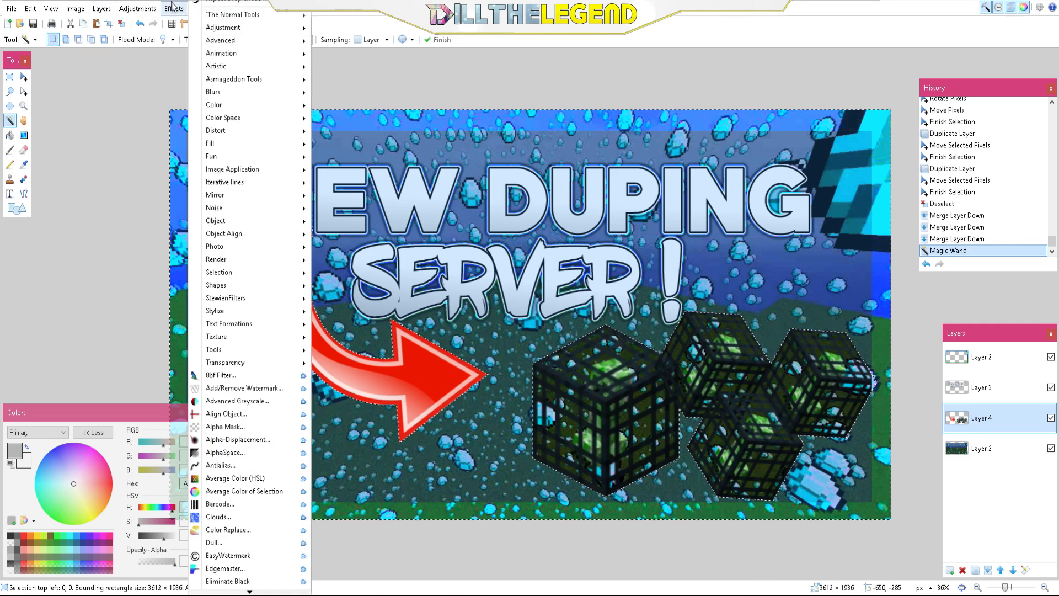
pyautogui.moveTo(237, 222)
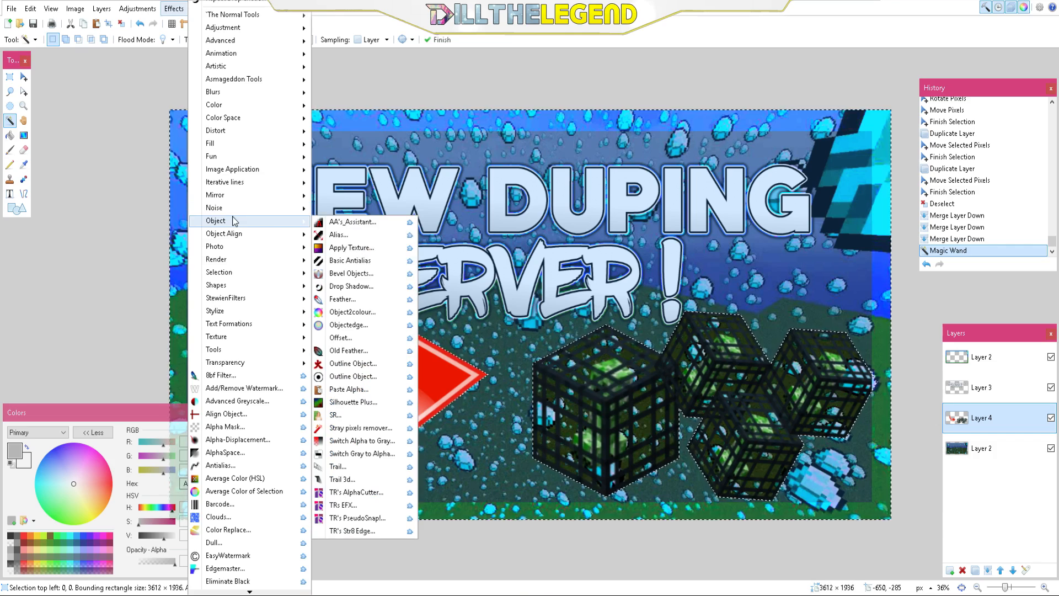
pyautogui.click(382, 287)
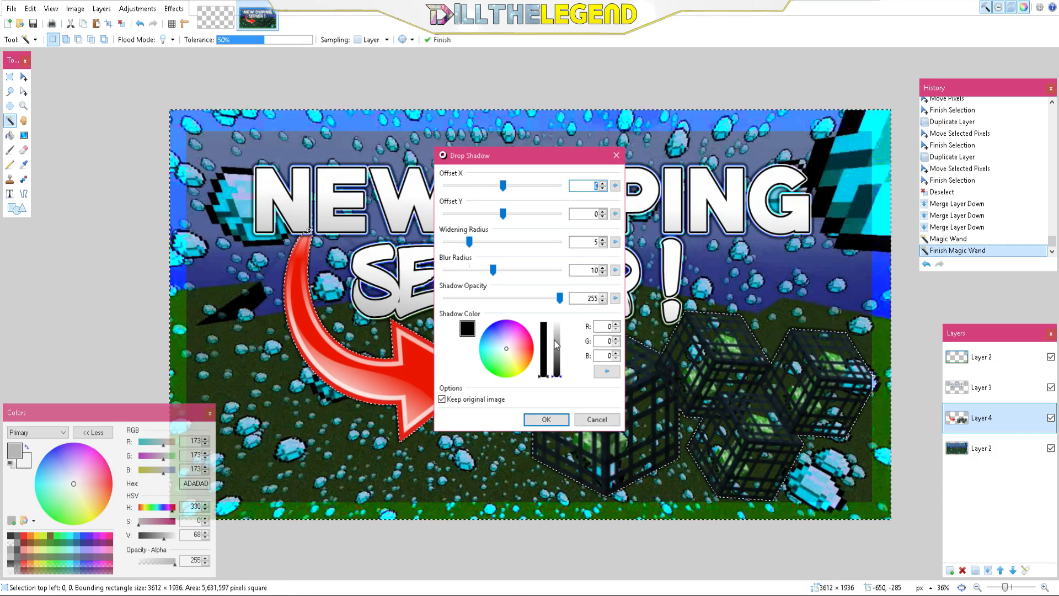
pyautogui.moveTo(554, 340); pyautogui.dragTo(556, 320)
pyautogui.moveTo(494, 270); pyautogui.dragTo(426, 272)
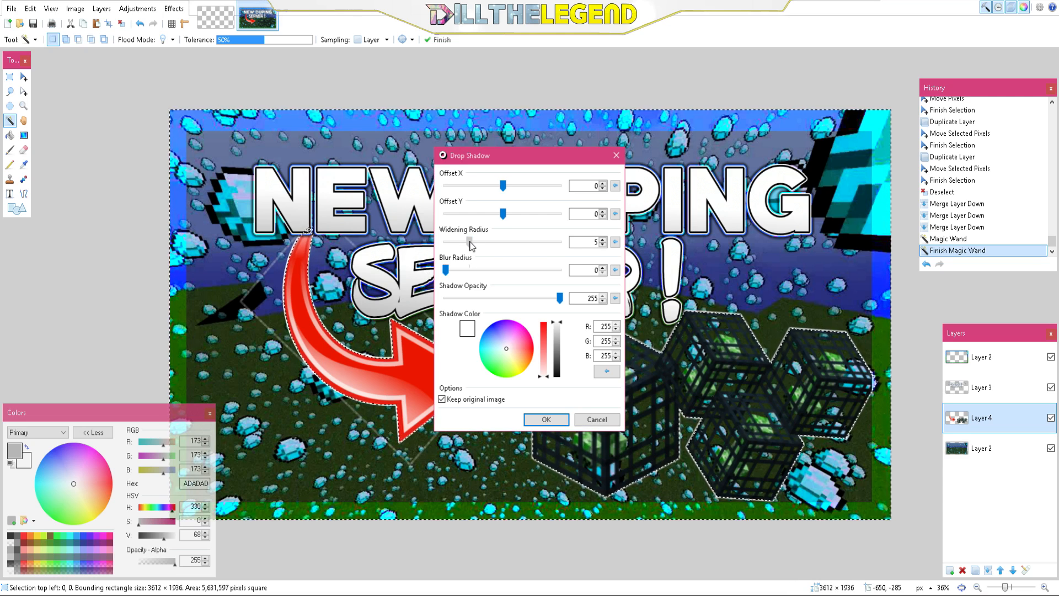
pyautogui.moveTo(472, 245); pyautogui.dragTo(559, 241)
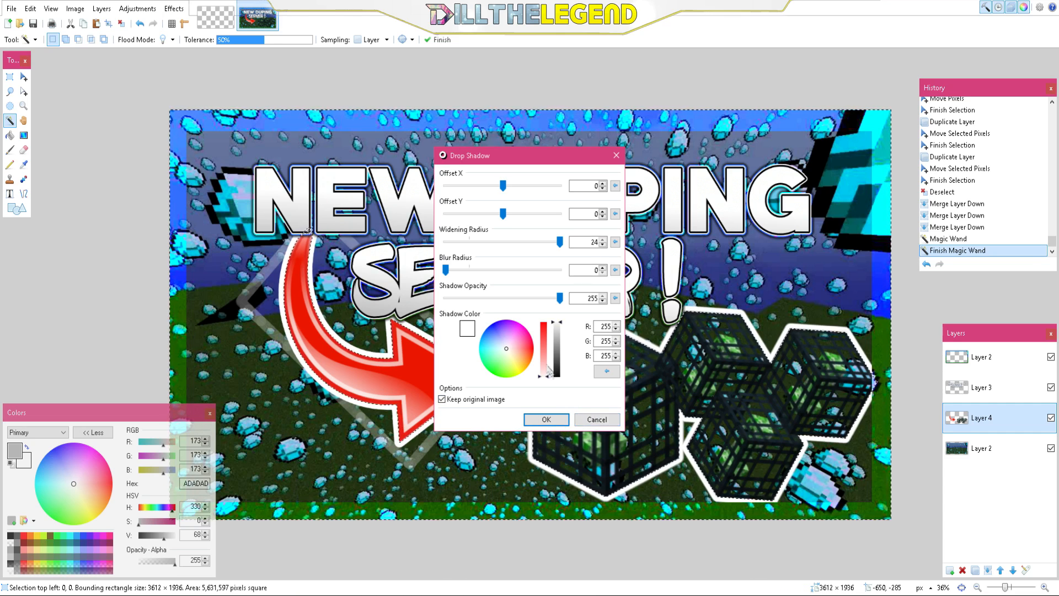
pyautogui.click(550, 243)
pyautogui.moveTo(550, 243); pyautogui.dragTo(521, 242)
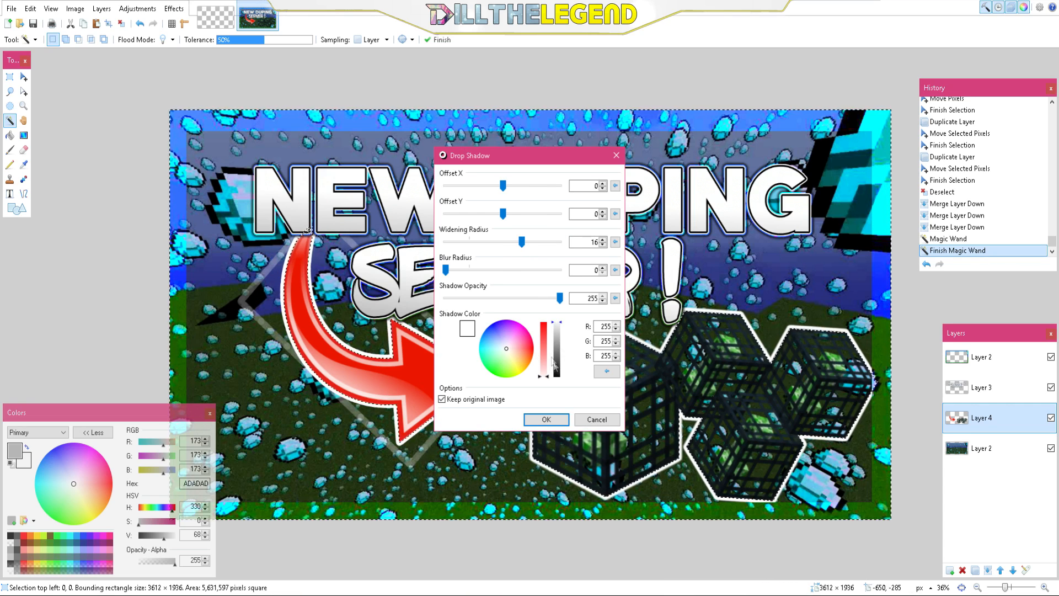
pyautogui.click(546, 419)
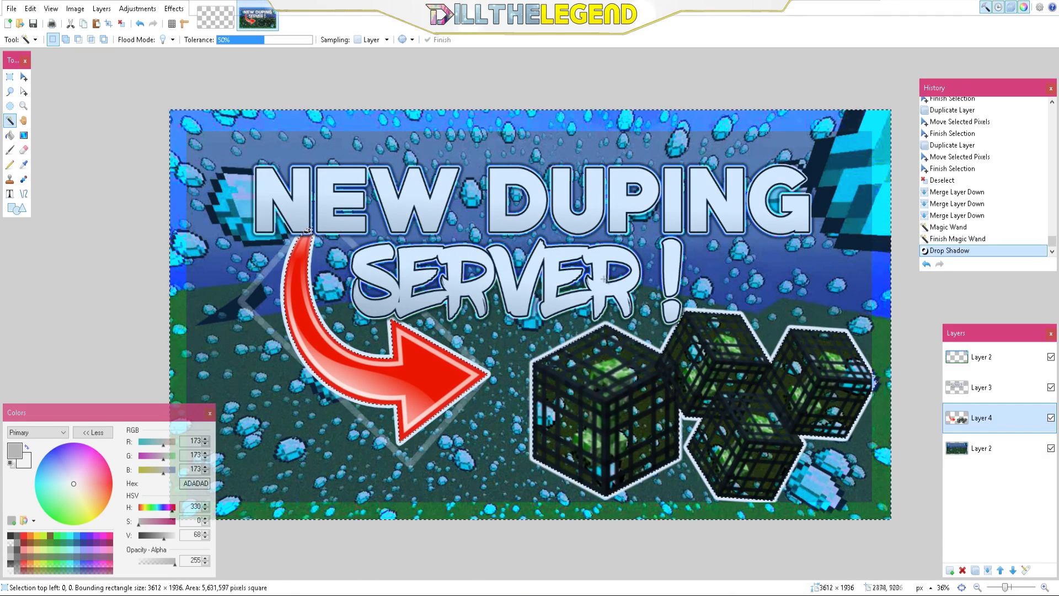
# Erase the stray pale rectangular outline around the red arrow using rectangular selections and the Eraser at brush width 50
pyautogui.click(228, 259)
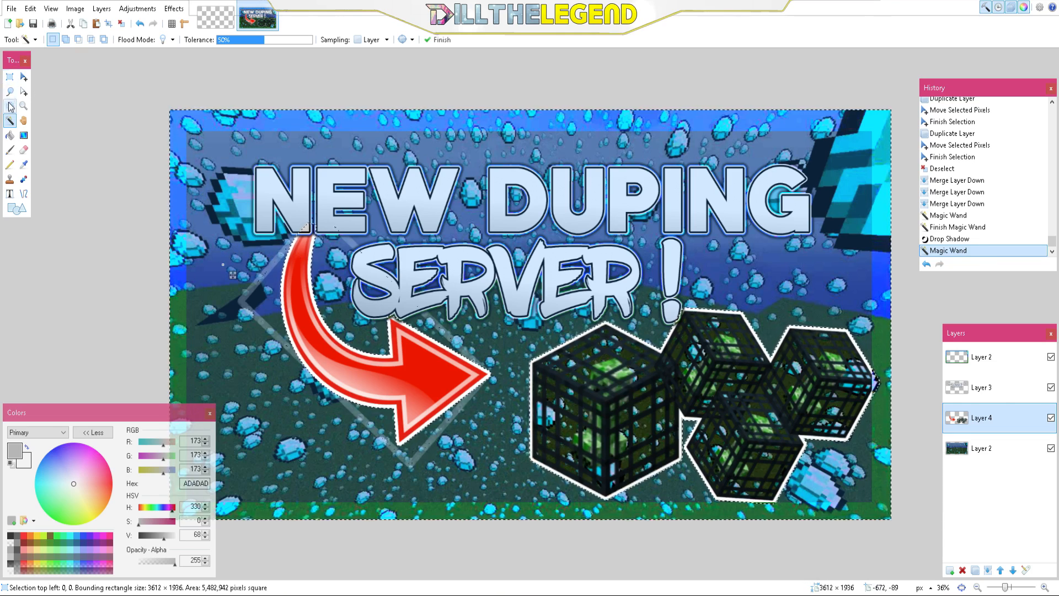
pyautogui.click(9, 77)
pyautogui.moveTo(227, 266); pyautogui.dragTo(274, 349)
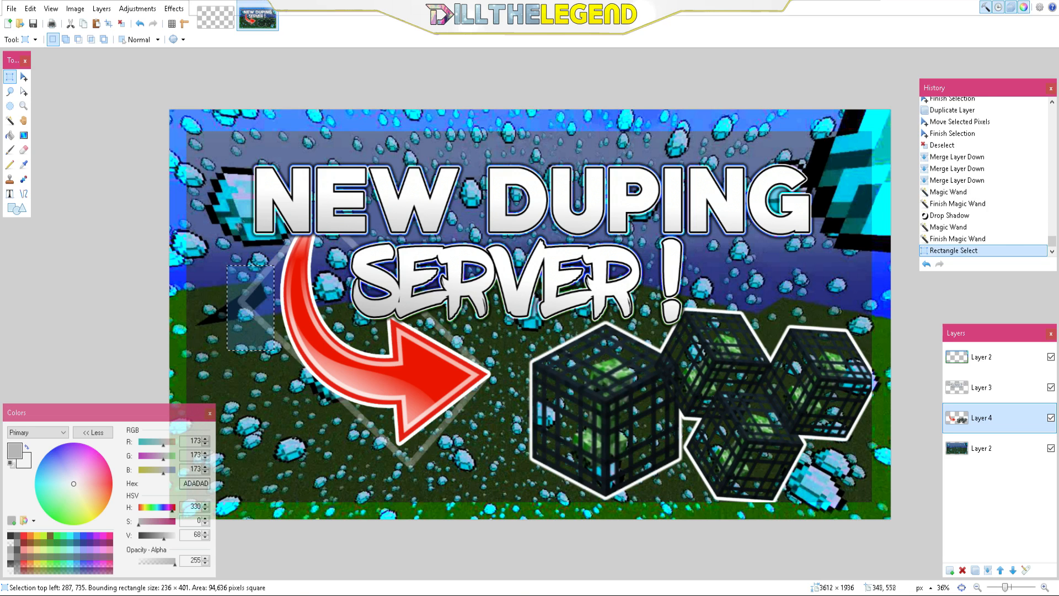
pyautogui.press('Delete')
pyautogui.moveTo(256, 234); pyautogui.dragTo(287, 271)
pyautogui.press('Delete')
pyautogui.moveTo(255, 309); pyautogui.dragTo(282, 344)
pyautogui.press('Delete')
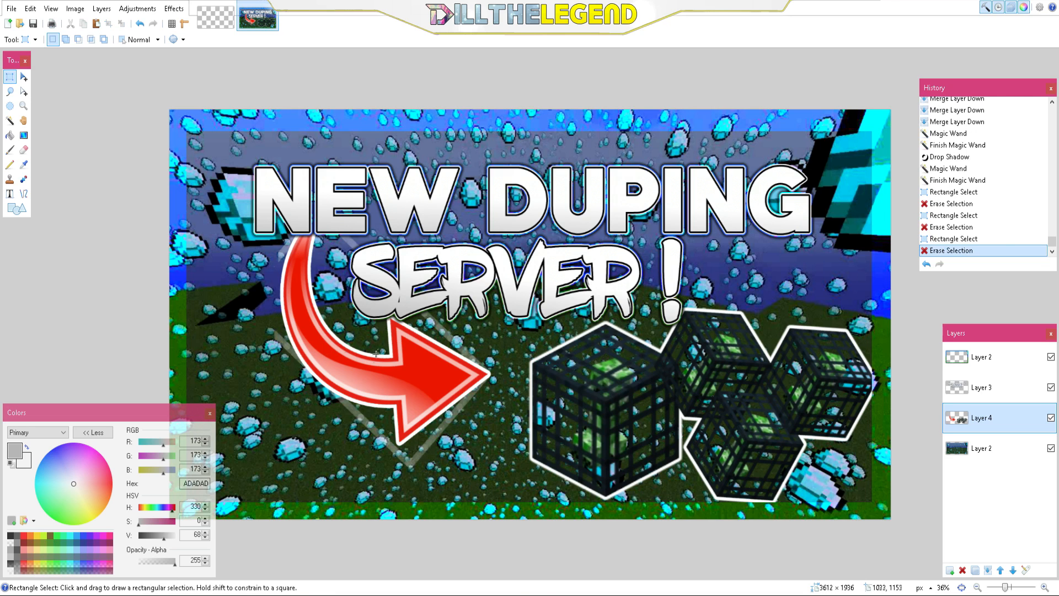
pyautogui.moveTo(347, 413); pyautogui.dragTo(377, 438)
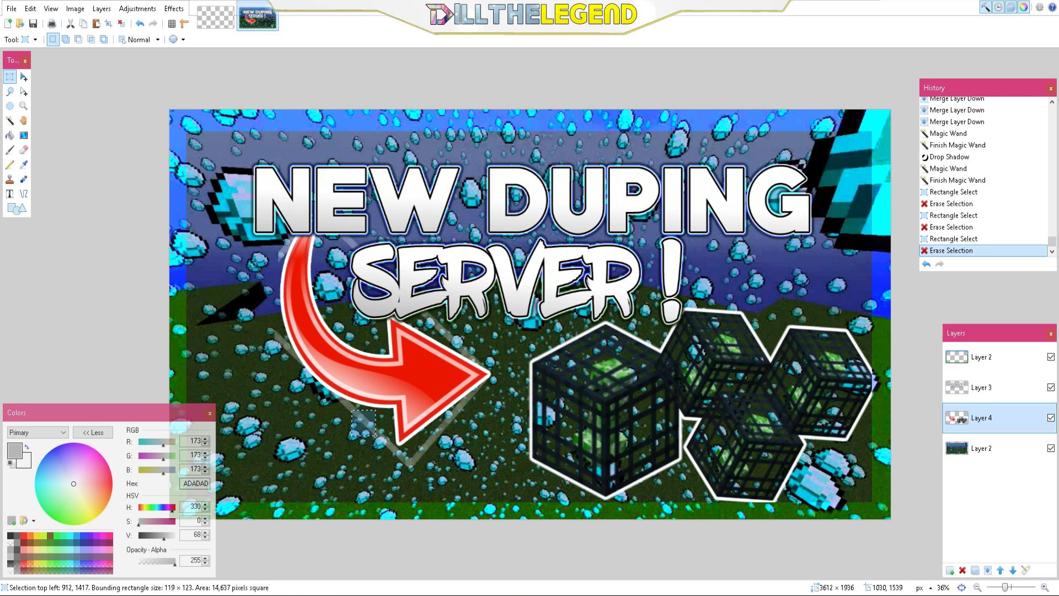
pyautogui.press('Delete')
pyautogui.click(24, 150)
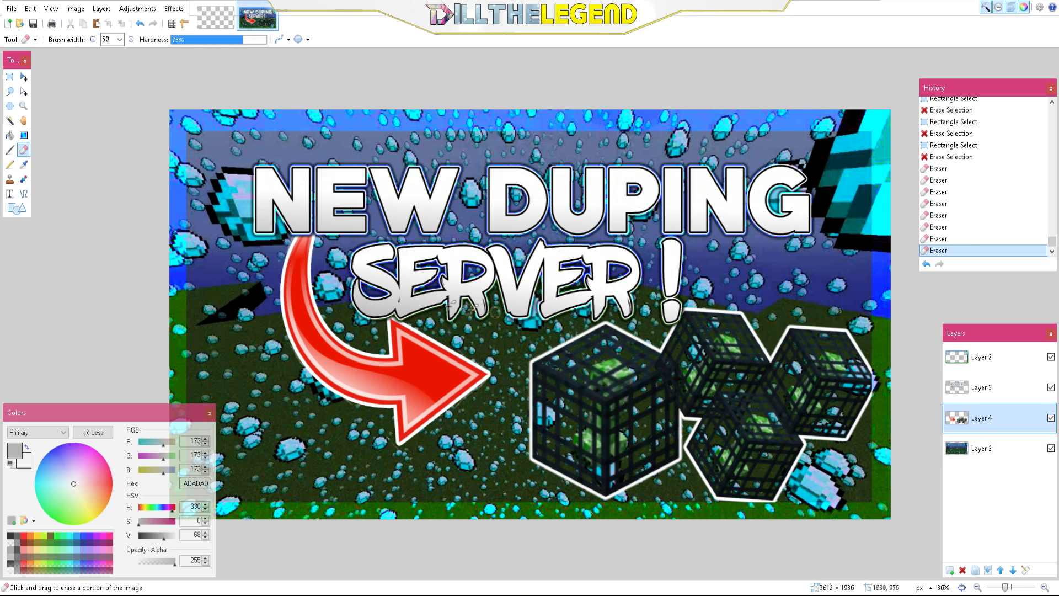
pyautogui.click(462, 407)
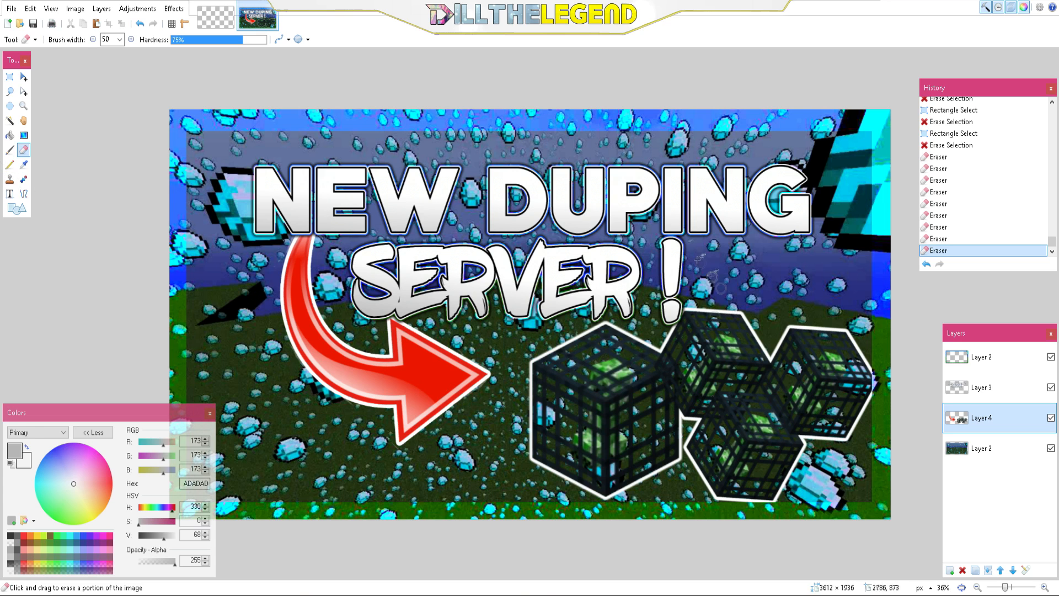
# Select the empty area around the arrow and spawners and apply a black Drop Shadow with widening radius 7, blur radius 0 and opacity 255
pyautogui.click(10, 120)
pyautogui.click(585, 158)
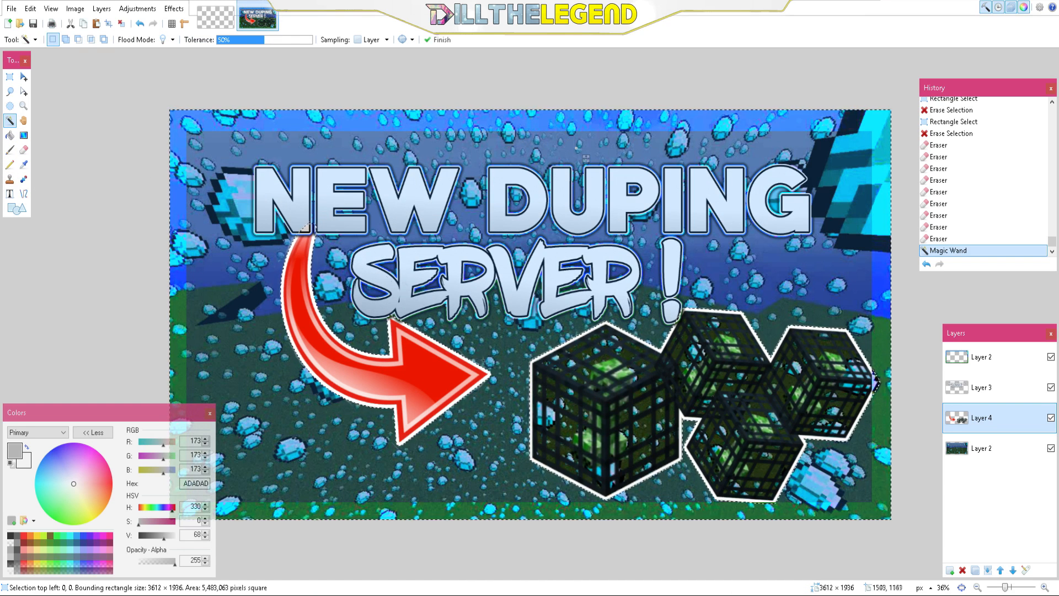
pyautogui.click(170, 11)
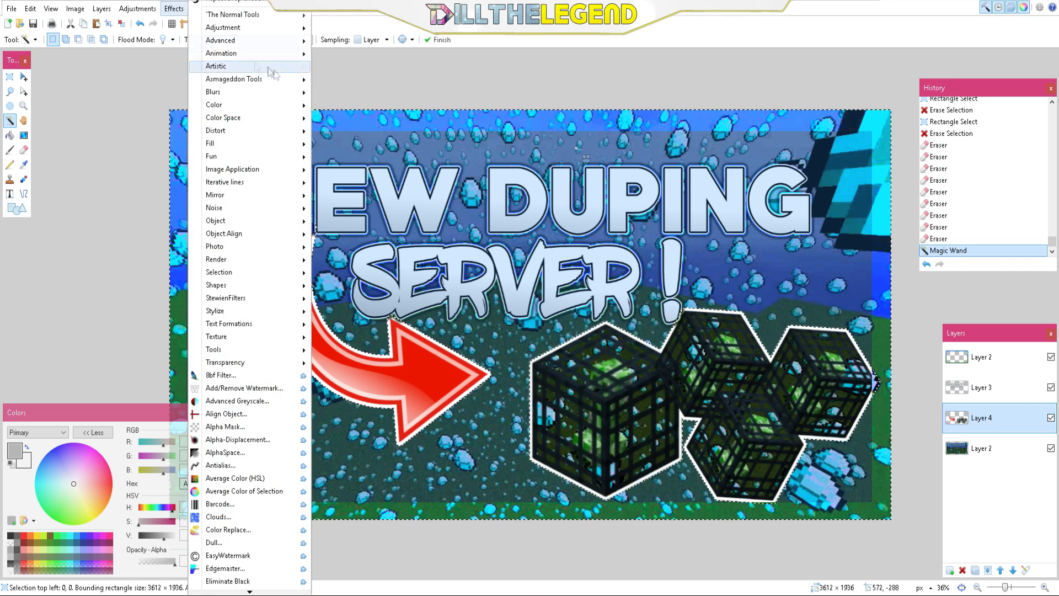
pyautogui.moveTo(256, 226)
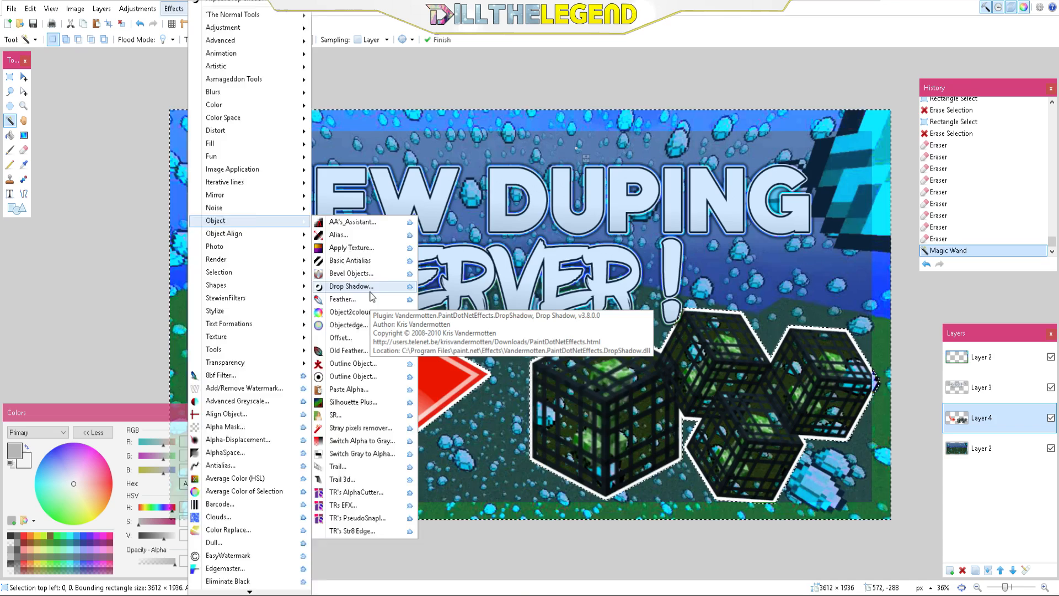
pyautogui.click(351, 286)
pyautogui.moveTo(563, 373); pyautogui.dragTo(563, 377)
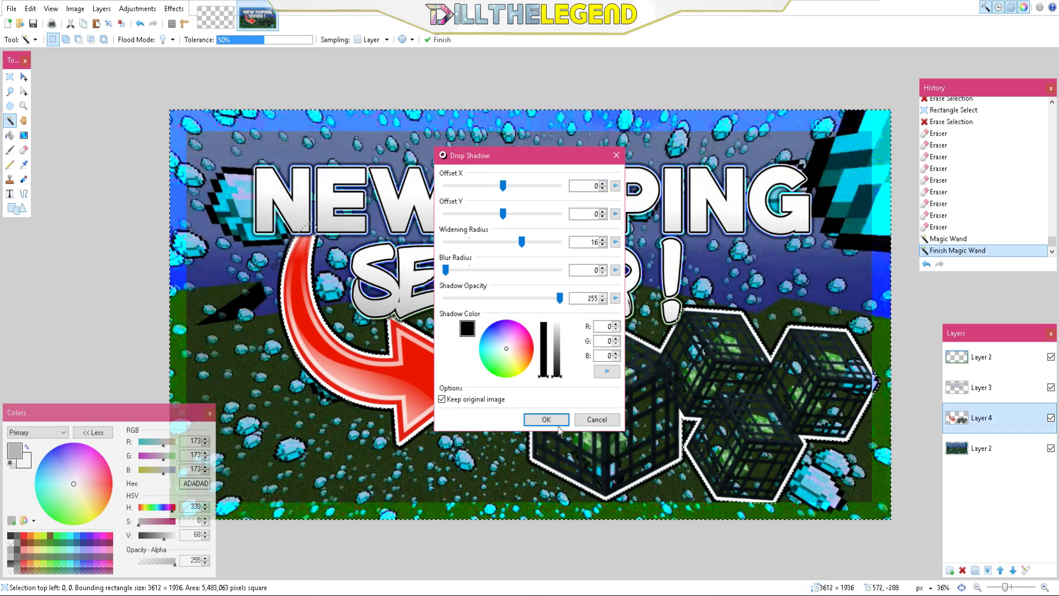
pyautogui.moveTo(522, 242); pyautogui.dragTo(479, 243)
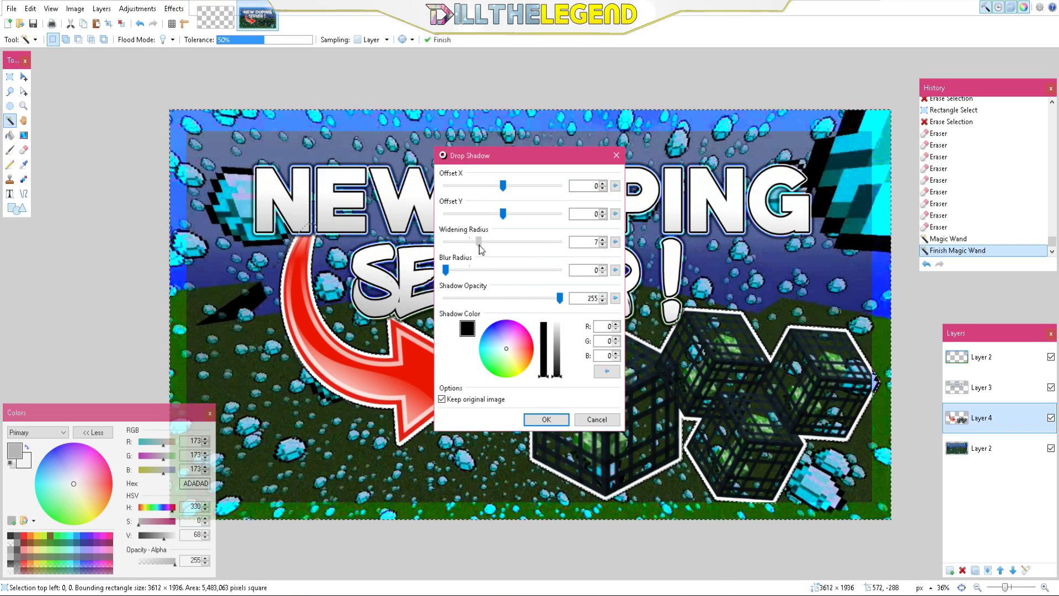
pyautogui.click(548, 418)
# Reselect the empty area around the arrow and spawners, apply a blurred blue (29, 0, 255) Drop Shadow at opacity 186, and deselect
pyautogui.click(221, 248)
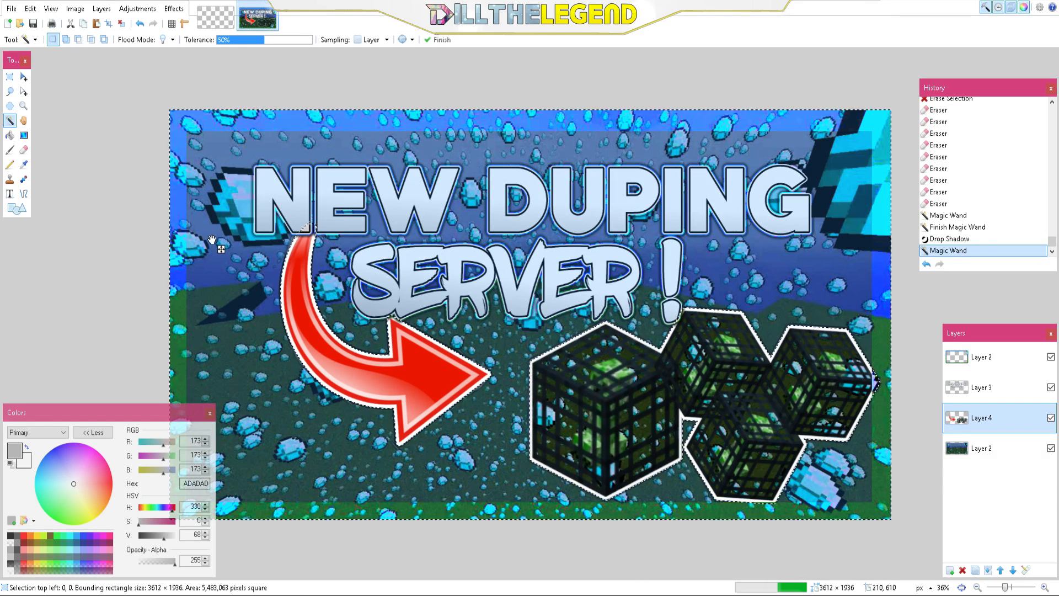
pyautogui.click(174, 8)
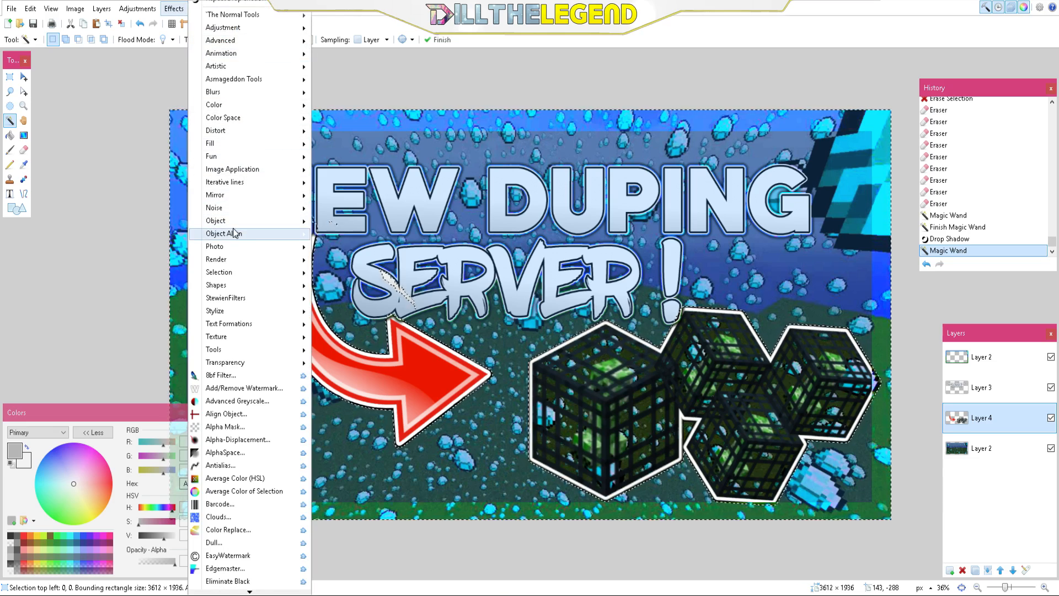
pyautogui.moveTo(233, 224)
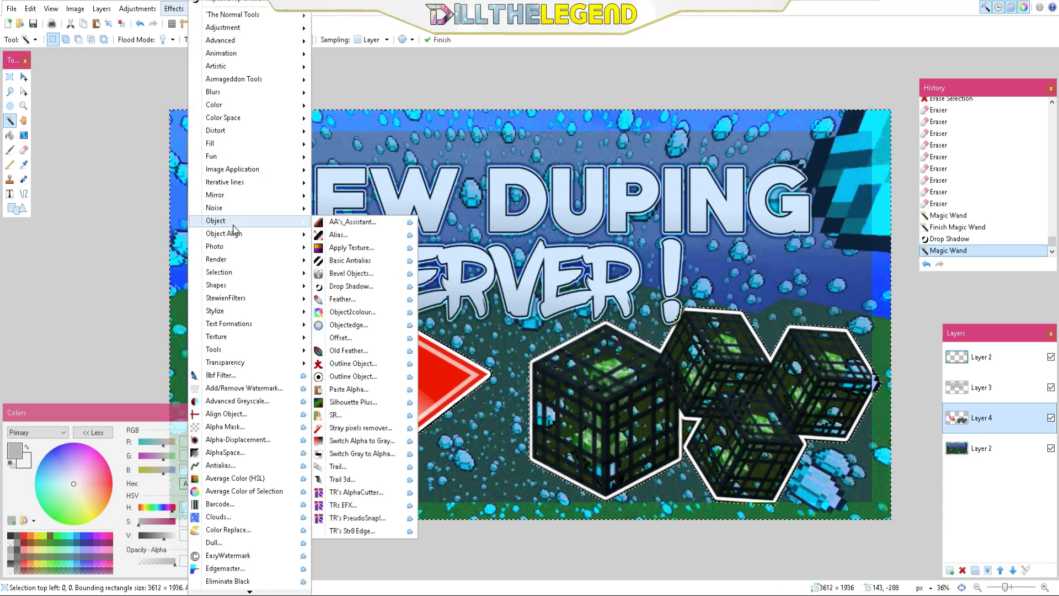
pyautogui.click(379, 286)
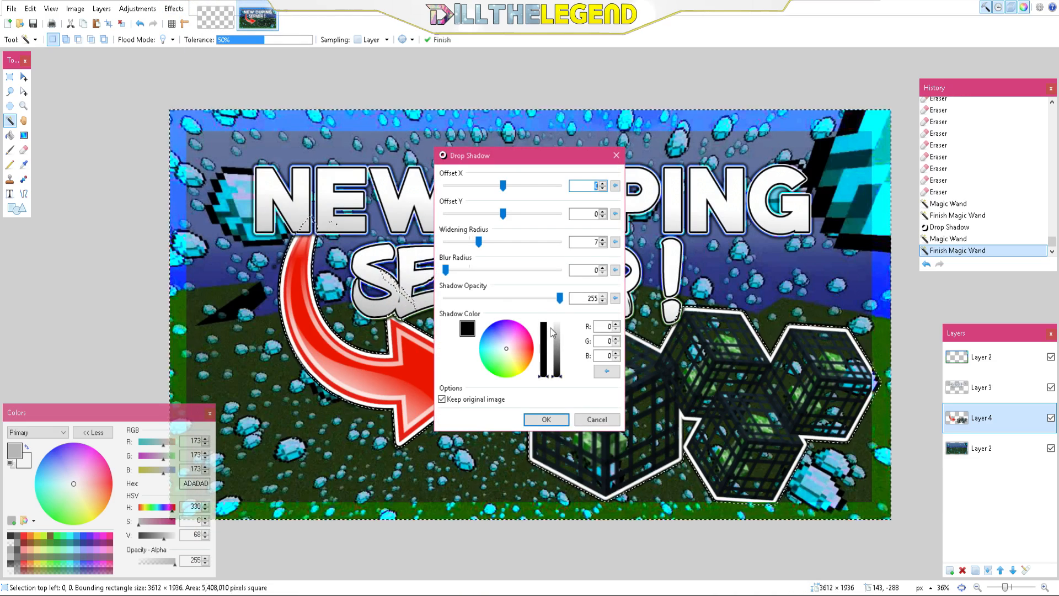
pyautogui.moveTo(499, 338)
pyautogui.mouseDown()
pyautogui.moveTo(462, 271)
pyautogui.moveTo(466, 251)
pyautogui.moveTo(461, 272)
pyautogui.moveTo(503, 268)
pyautogui.mouseUp()
pyautogui.moveTo(531, 298)
pyautogui.mouseDown()
pyautogui.moveTo(517, 297)
pyautogui.moveTo(528, 296)
pyautogui.mouseUp()
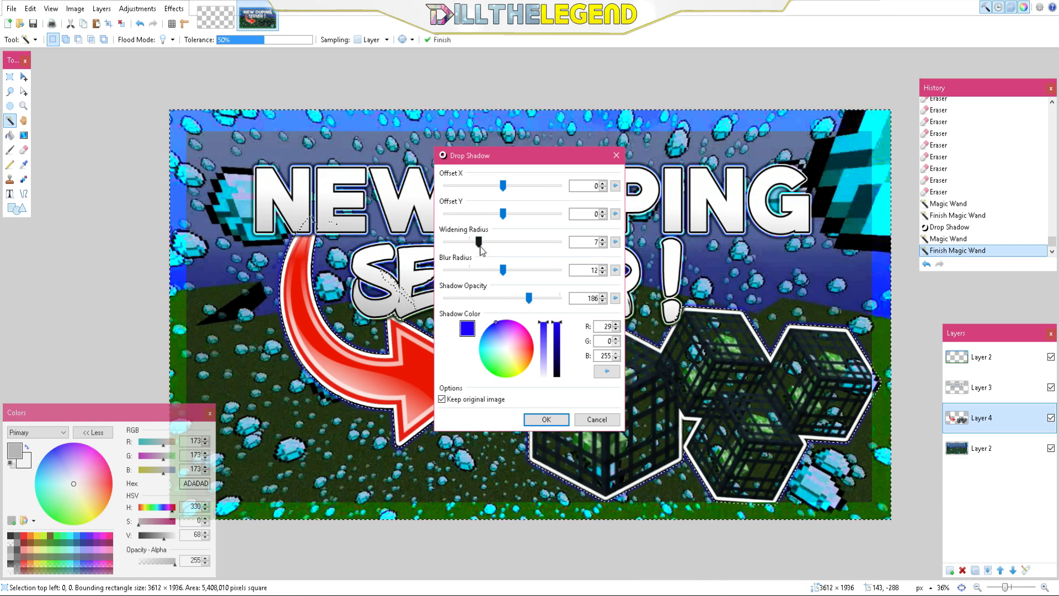
pyautogui.moveTo(479, 242); pyautogui.dragTo(601, 274)
pyautogui.click(546, 419)
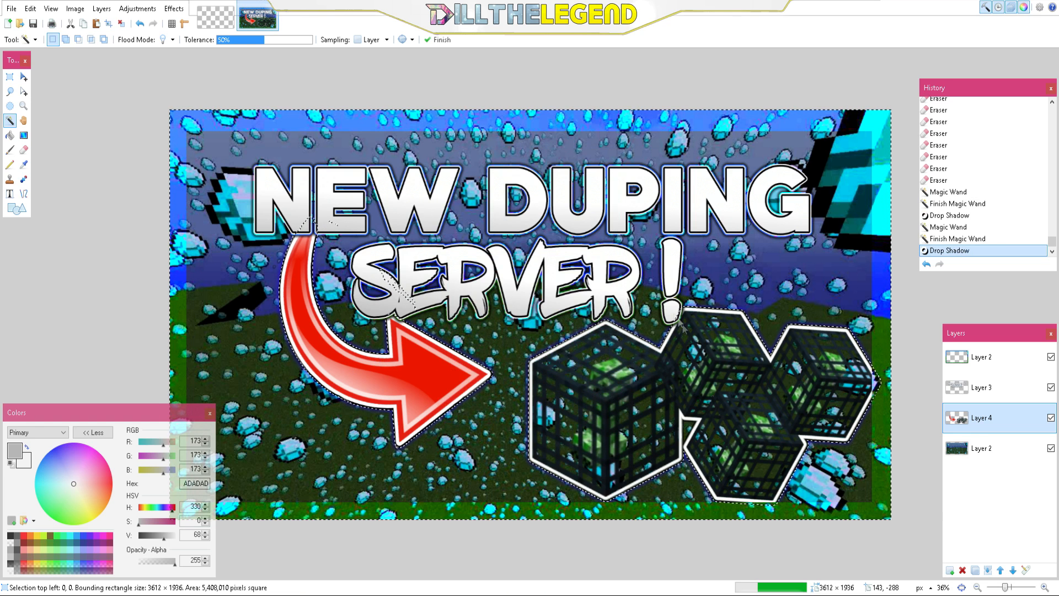
pyautogui.hotkey('ctrl', 'd')
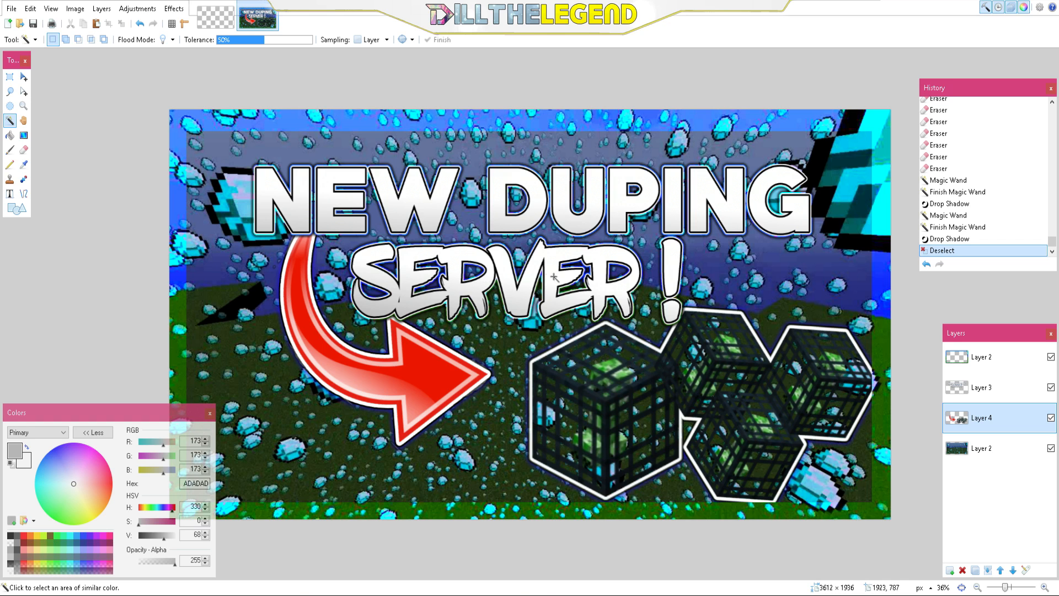
pyautogui.scroll(-2, 532, 282)
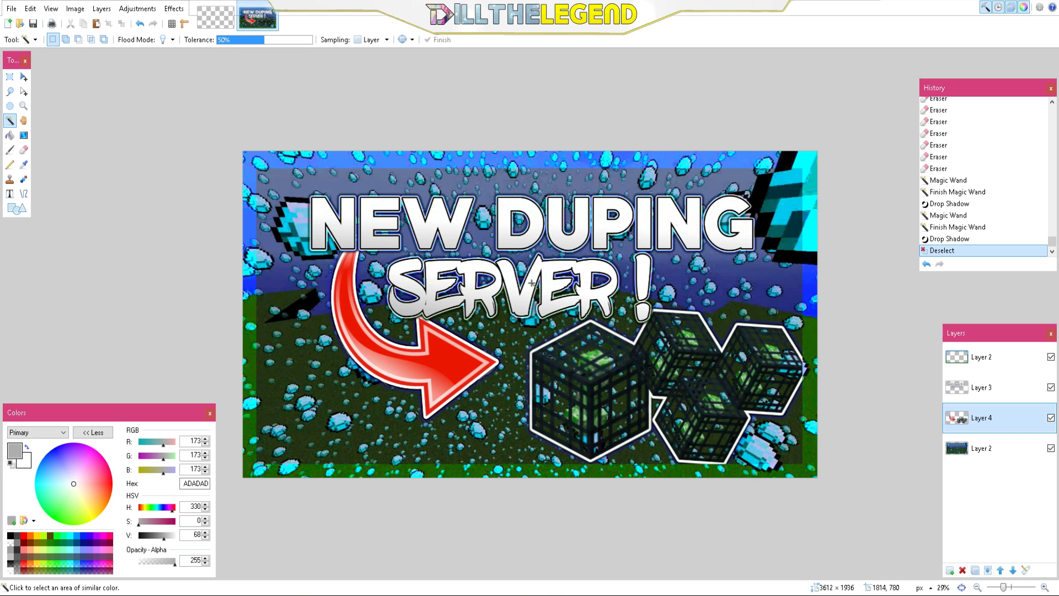
pyautogui.click(949, 571)
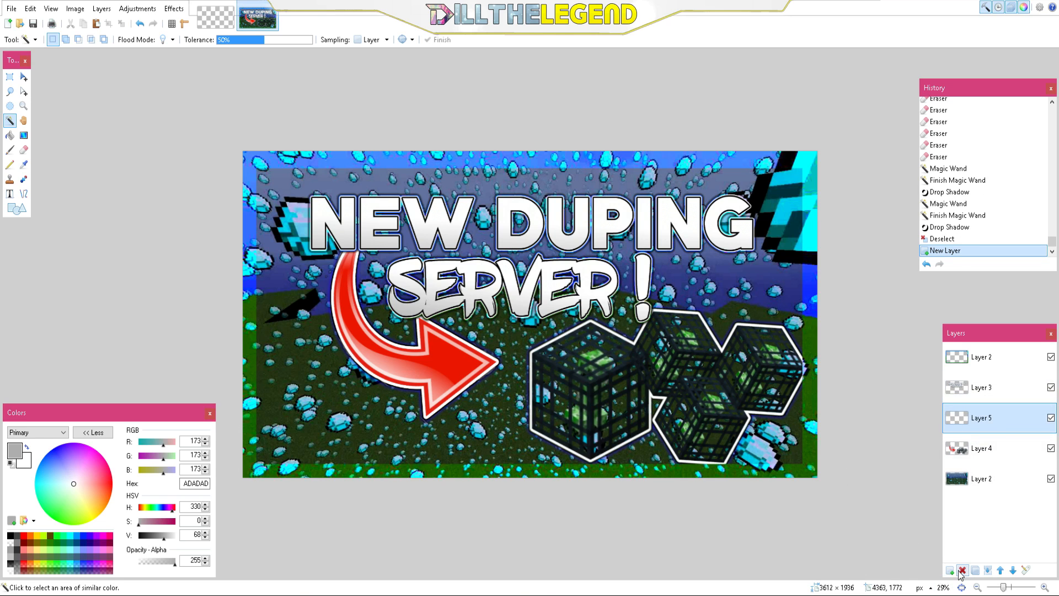
pyautogui.hotkey('ctrl', 'z')
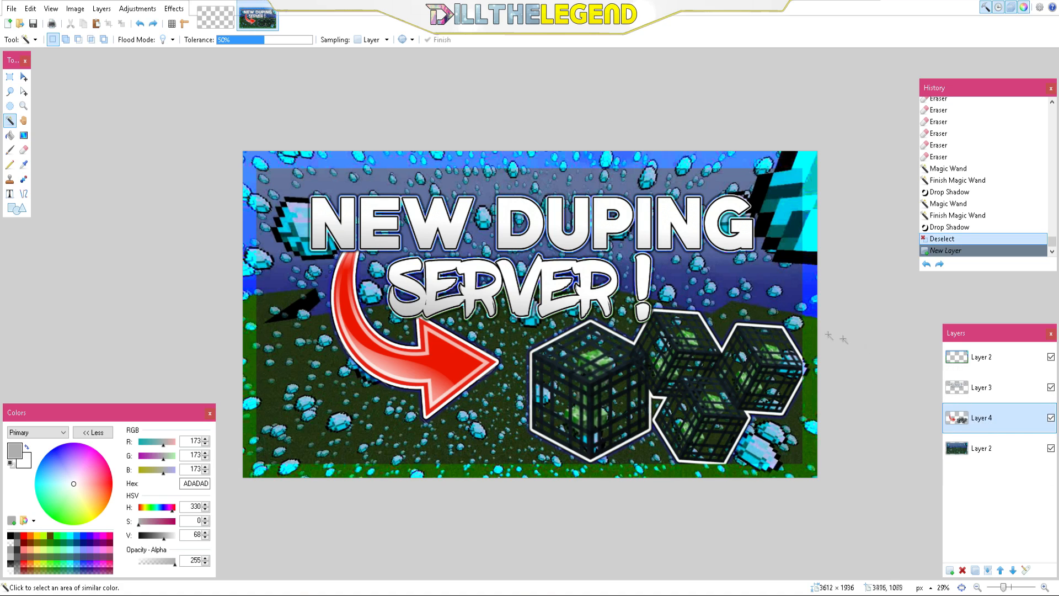
# Apply the TubeOblique distortion to the title's Layer 3 with Y offset -0.21, steps factor 50 and quality level 2
pyautogui.click(958, 398)
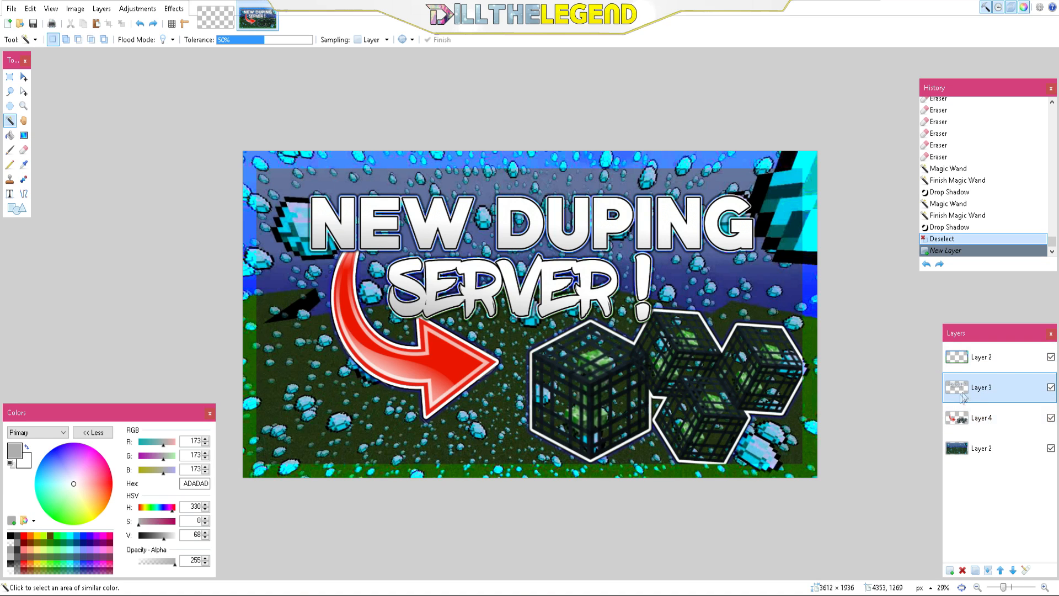
pyautogui.click(169, 11)
pyautogui.moveTo(249, 132)
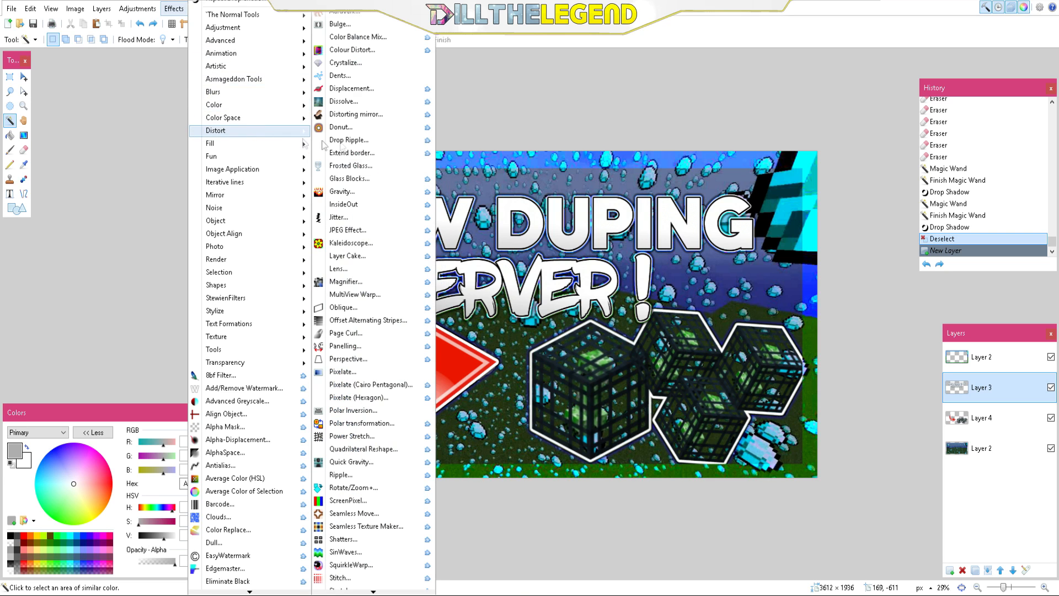
pyautogui.click(371, 592)
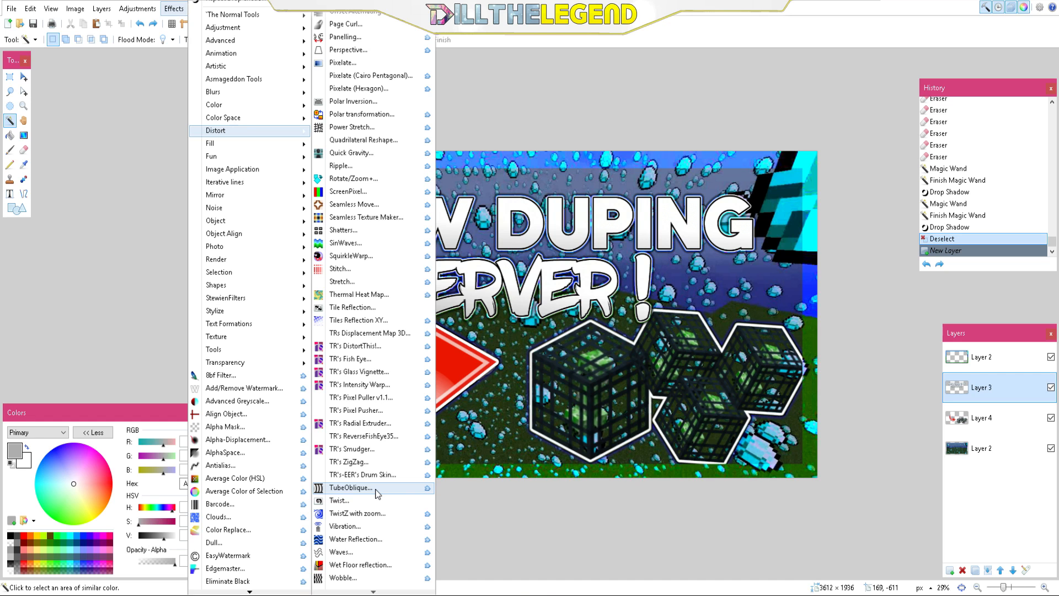
pyautogui.click(374, 489)
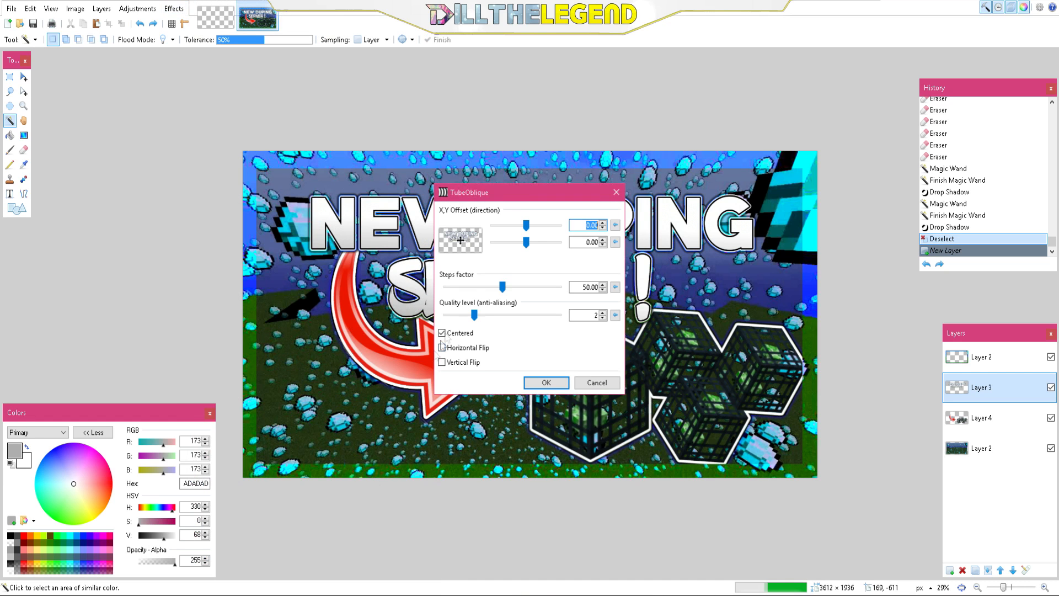
pyautogui.moveTo(525, 242); pyautogui.dragTo(524, 248)
pyautogui.moveTo(529, 199); pyautogui.dragTo(182, 175)
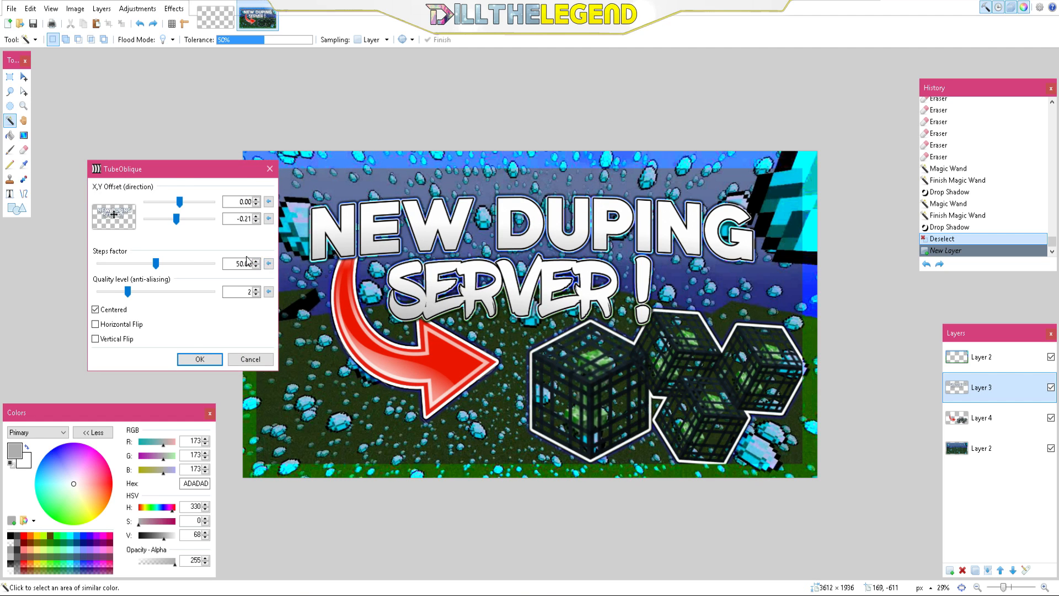
pyautogui.click(200, 358)
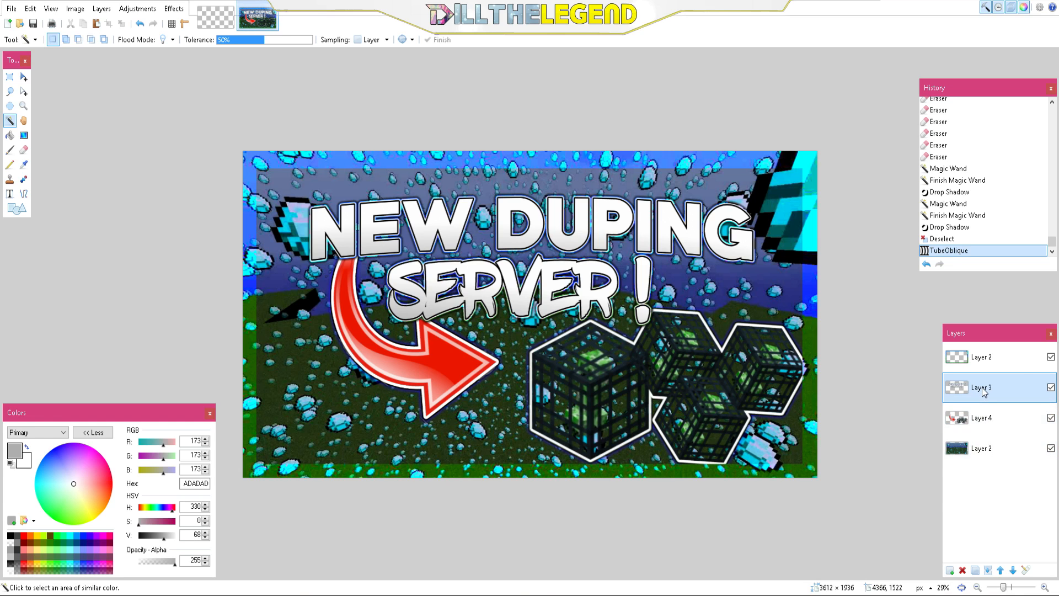
# Duplicate the title's Layer 3 and place the copy directly beneath the original
pyautogui.click(976, 570)
pyautogui.click(986, 425)
pyautogui.moveTo(986, 426); pyautogui.dragTo(985, 420)
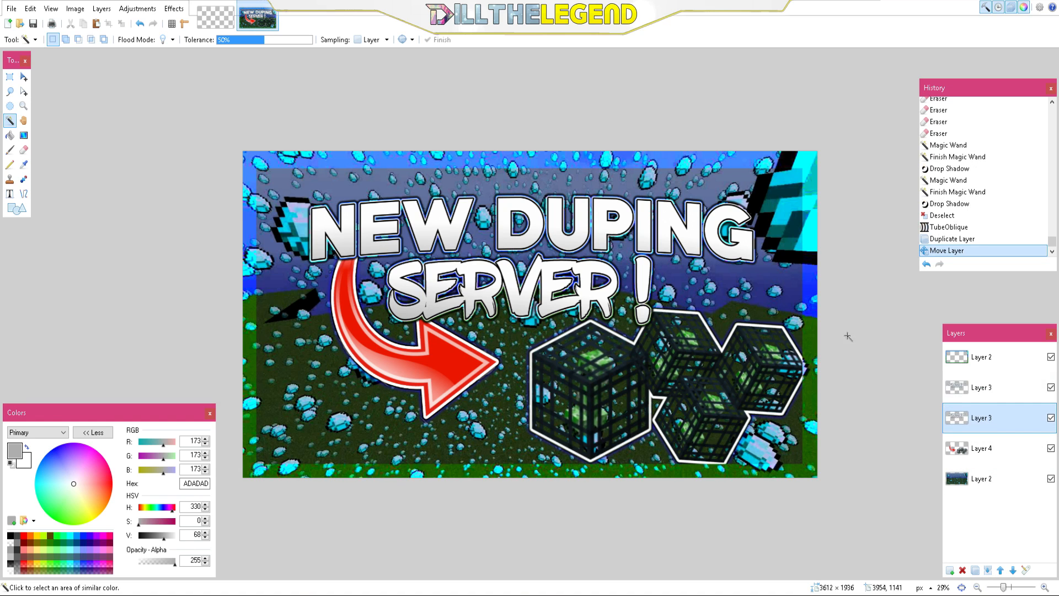
# Move the entire lower title copy about 24 px down behind the original, and deselect
pyautogui.click(24, 77)
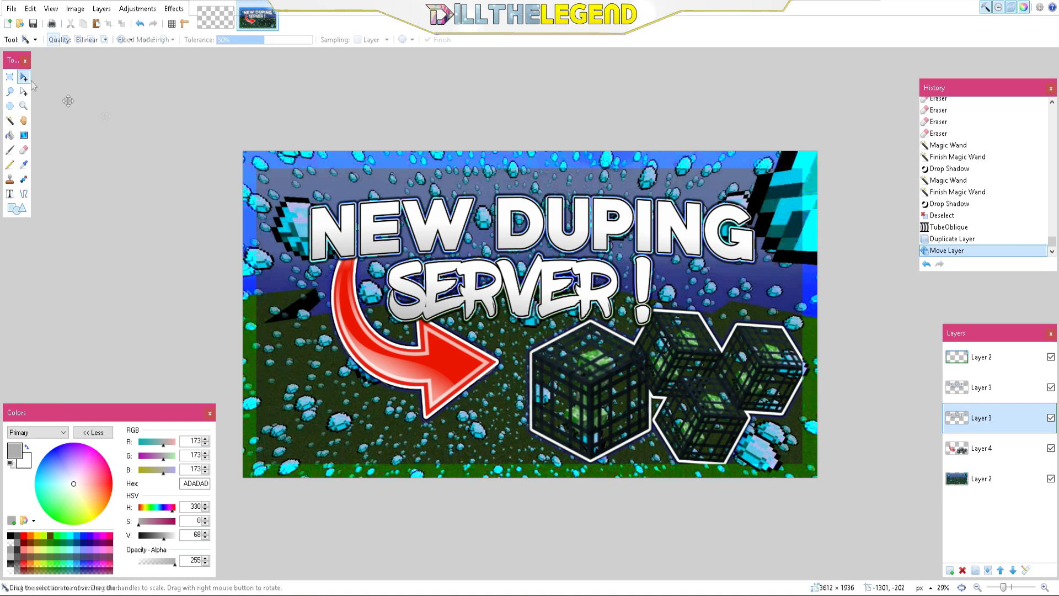
pyautogui.hotkey('ctrl', 'a')
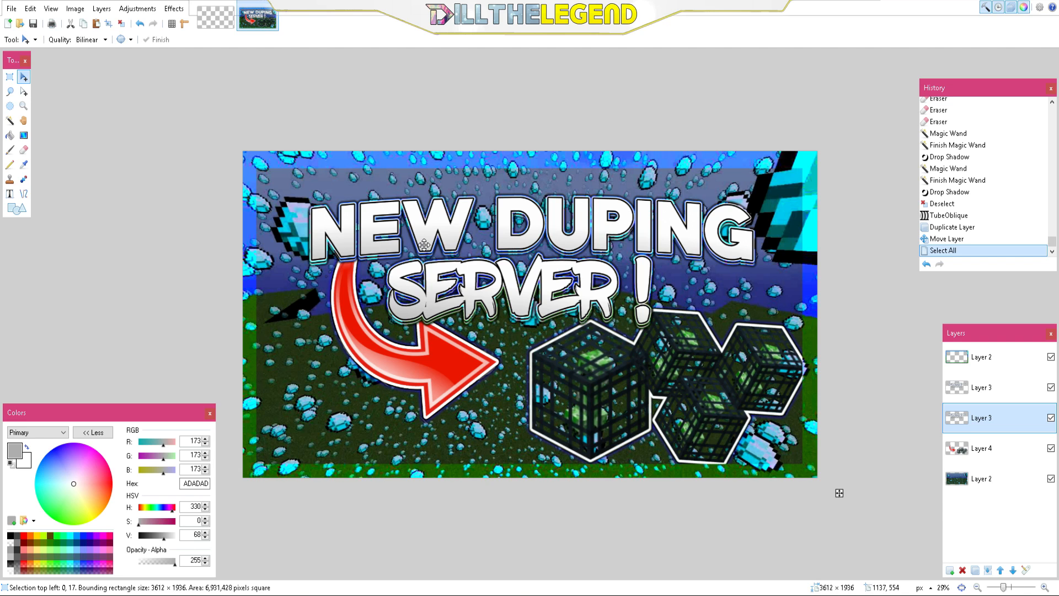
pyautogui.moveTo(423, 244); pyautogui.dragTo(423, 245)
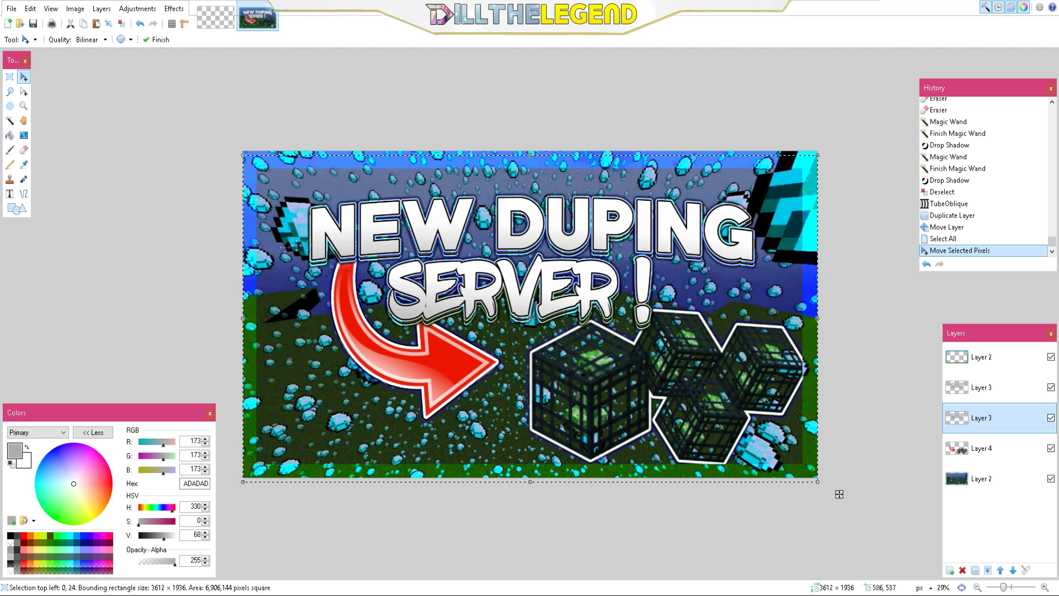
pyautogui.hotkey('ctrl', 'd')
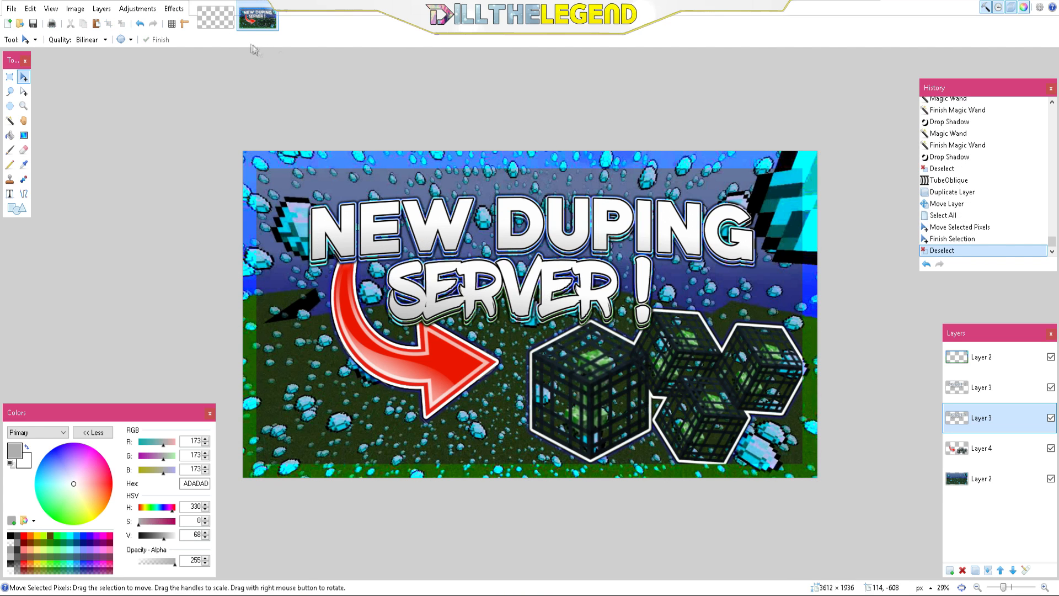
# Darken the lower title copy by setting its brightness to -100
pyautogui.click(149, 9)
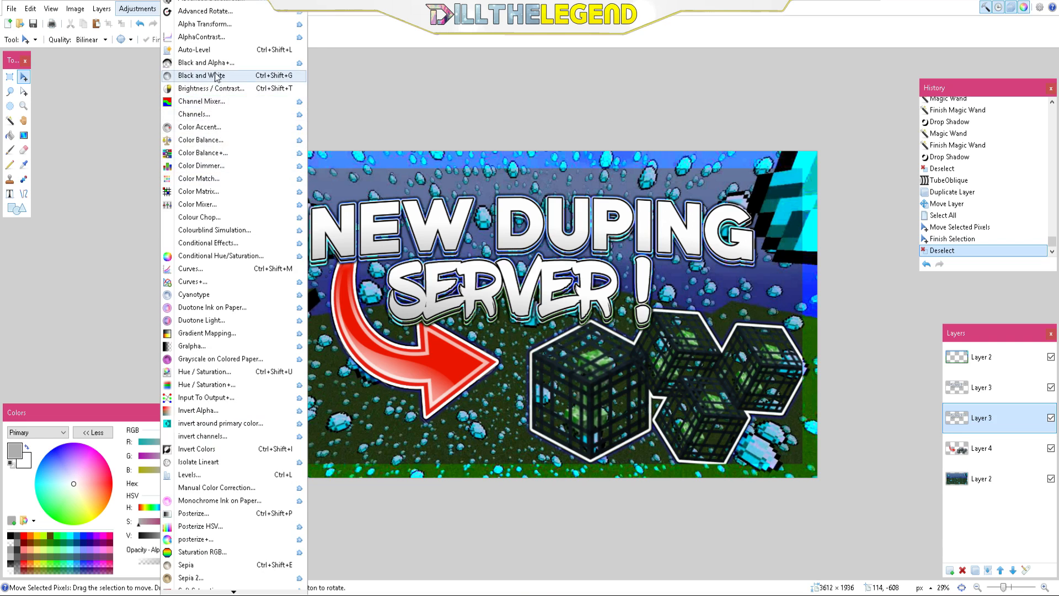
pyautogui.click(190, 80)
pyautogui.moveTo(489, 276); pyautogui.dragTo(444, 276)
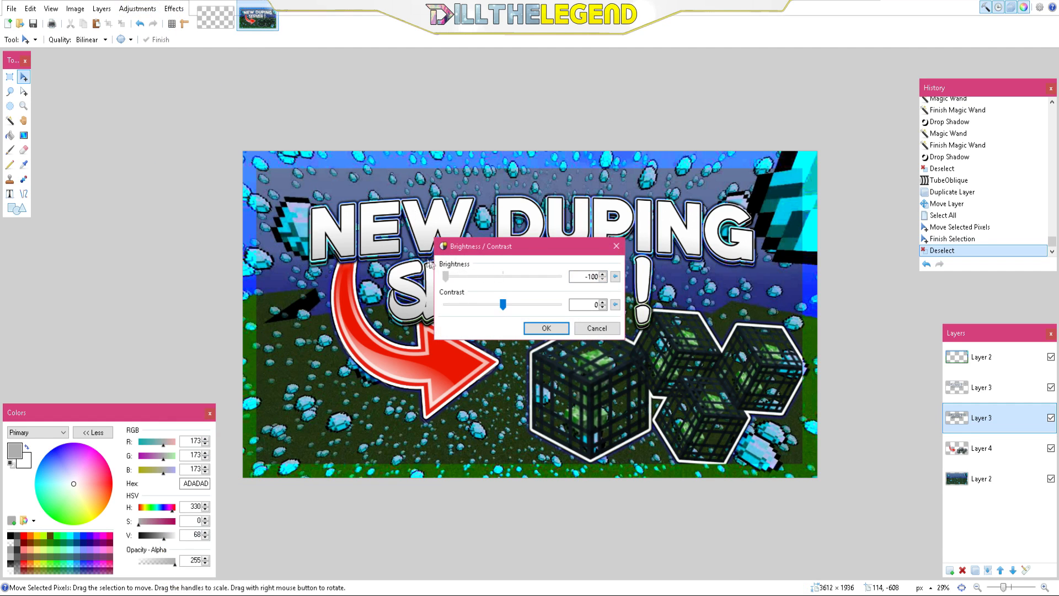
pyautogui.click(546, 328)
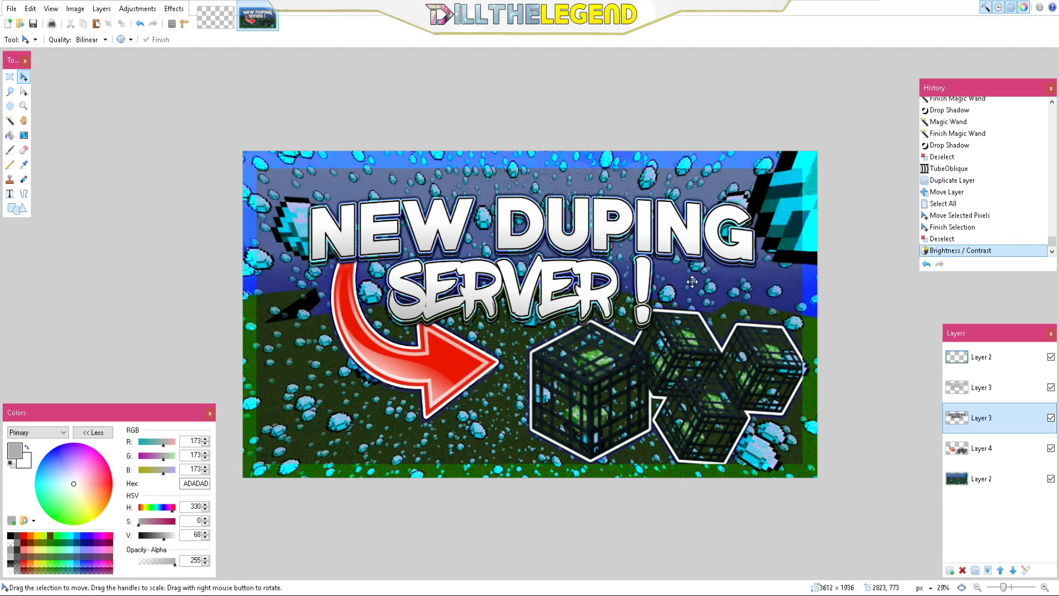
# Set the lower title copy's layer opacity to 127, keeping the Normal blend mode
pyautogui.click(1025, 570)
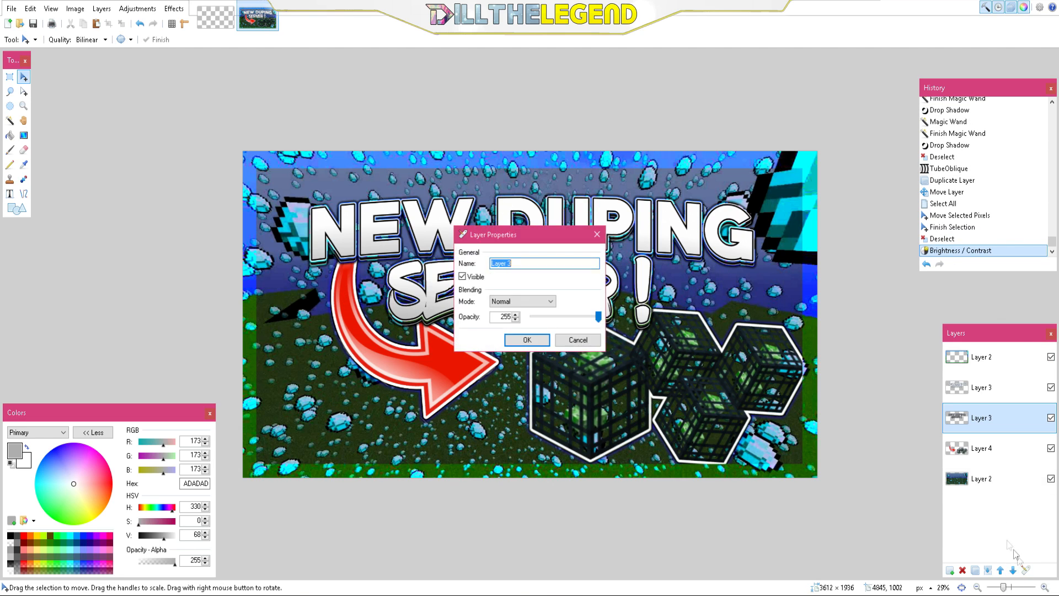
pyautogui.moveTo(569, 319); pyautogui.dragTo(545, 321)
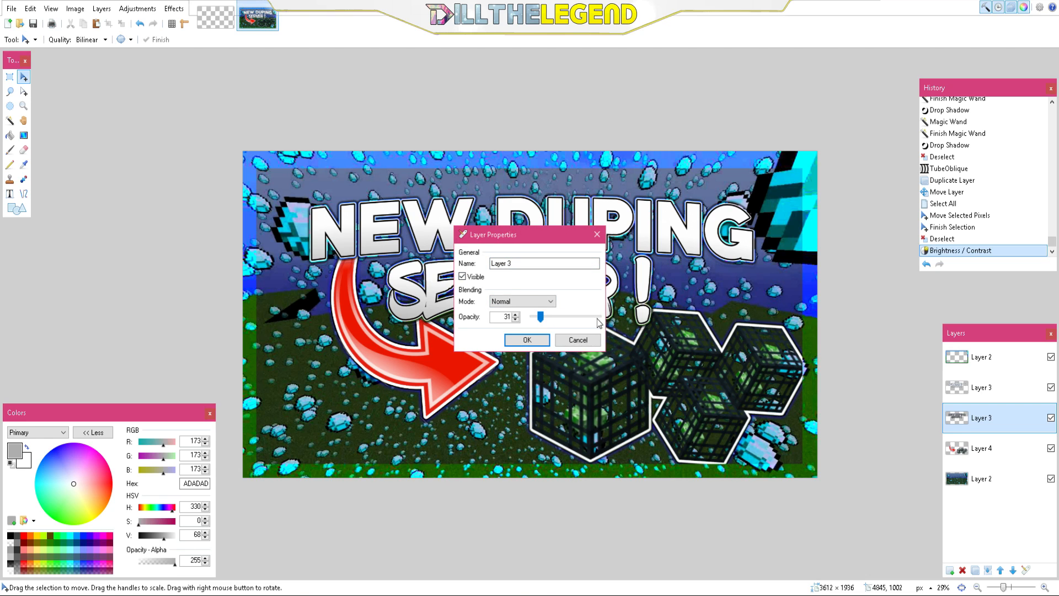
pyautogui.moveTo(541, 319); pyautogui.dragTo(567, 324)
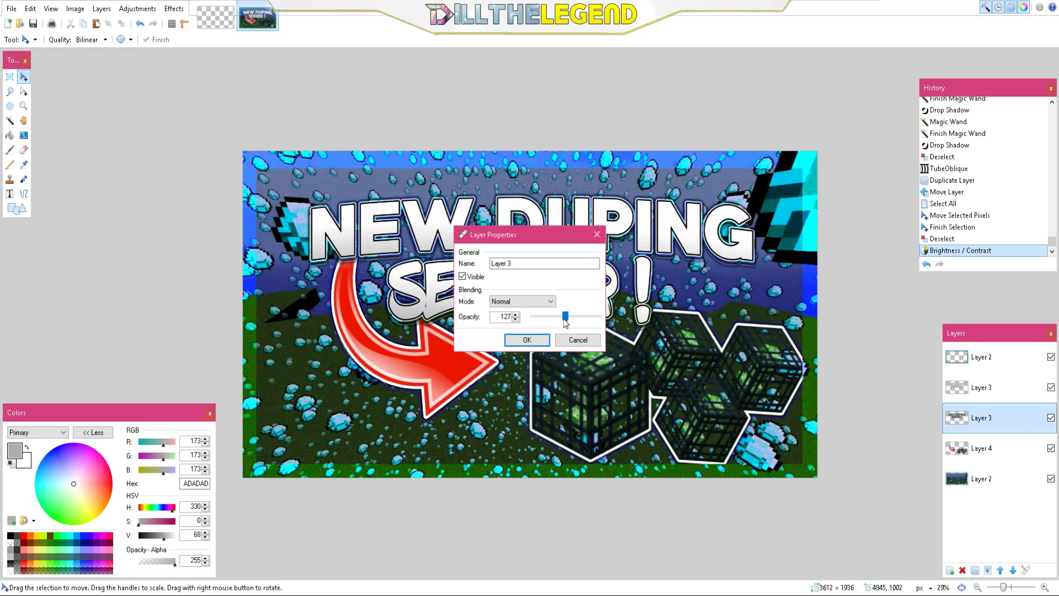
pyautogui.click(527, 340)
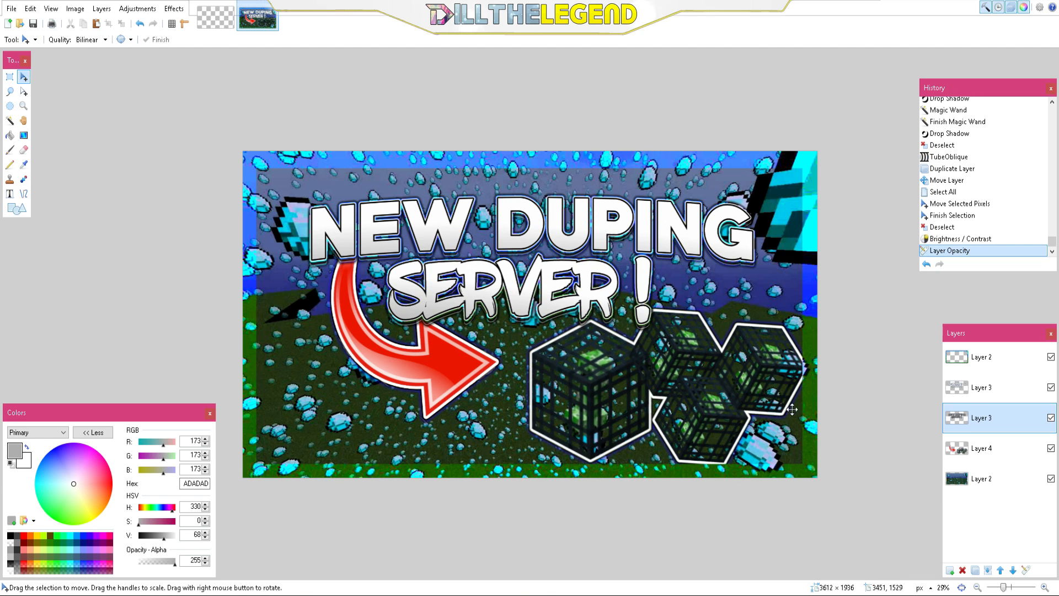
# On the bottom background layer, draw a linear gradient from dark blue (0200AD) below the canvas to transparent white just under the title
pyautogui.click(981, 478)
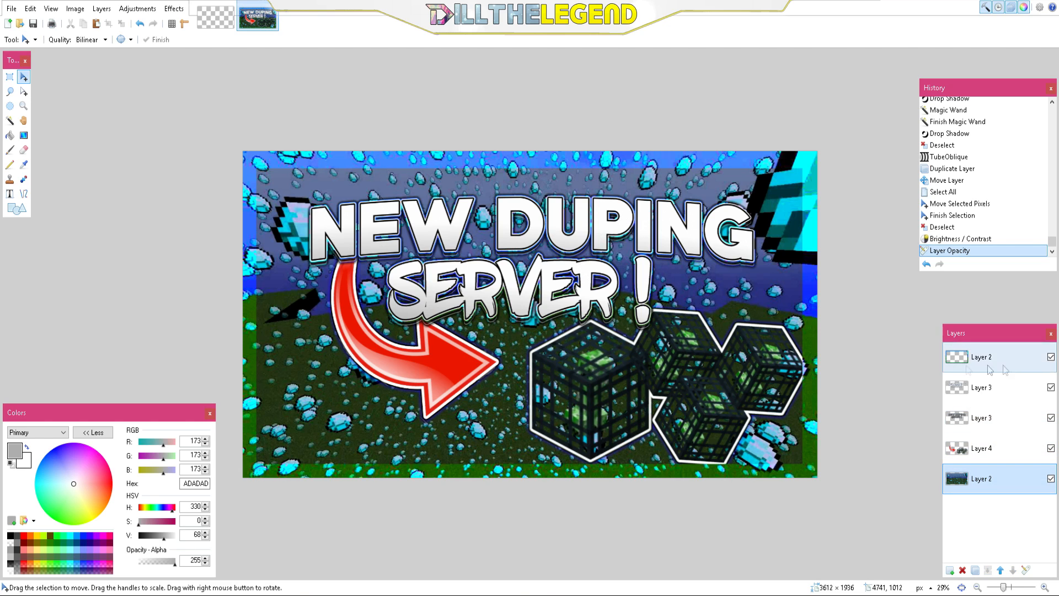
pyautogui.click(23, 135)
pyautogui.click(52, 449)
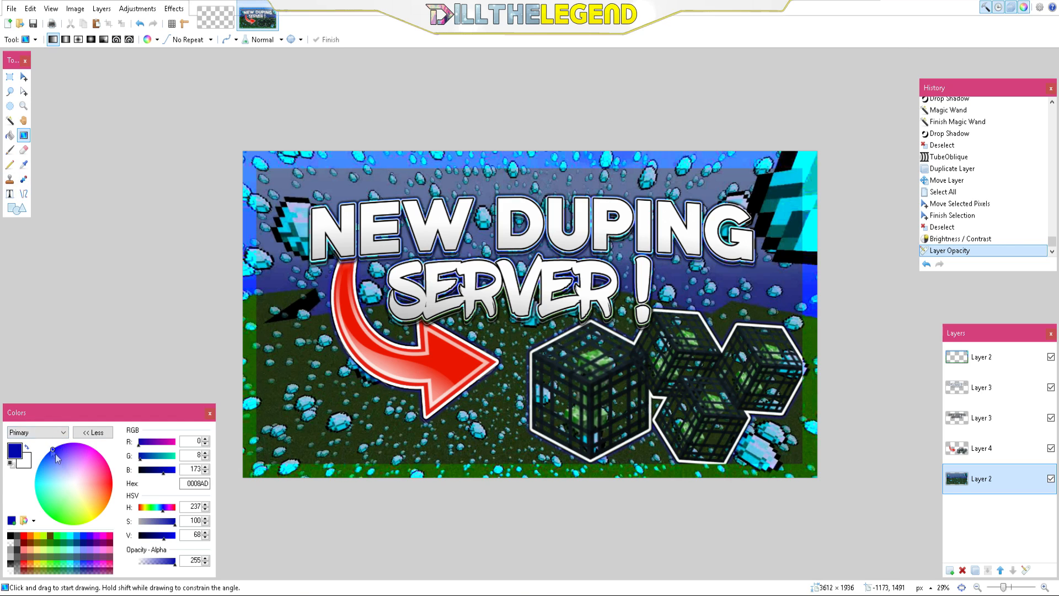
pyautogui.click(35, 432)
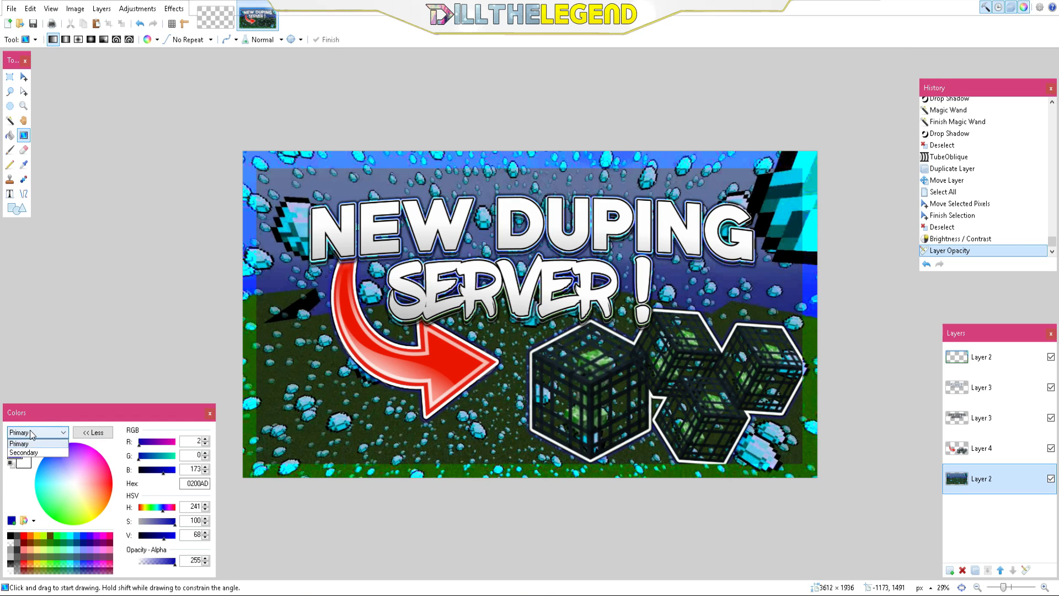
pyautogui.click(24, 453)
pyautogui.moveTo(168, 562); pyautogui.dragTo(130, 558)
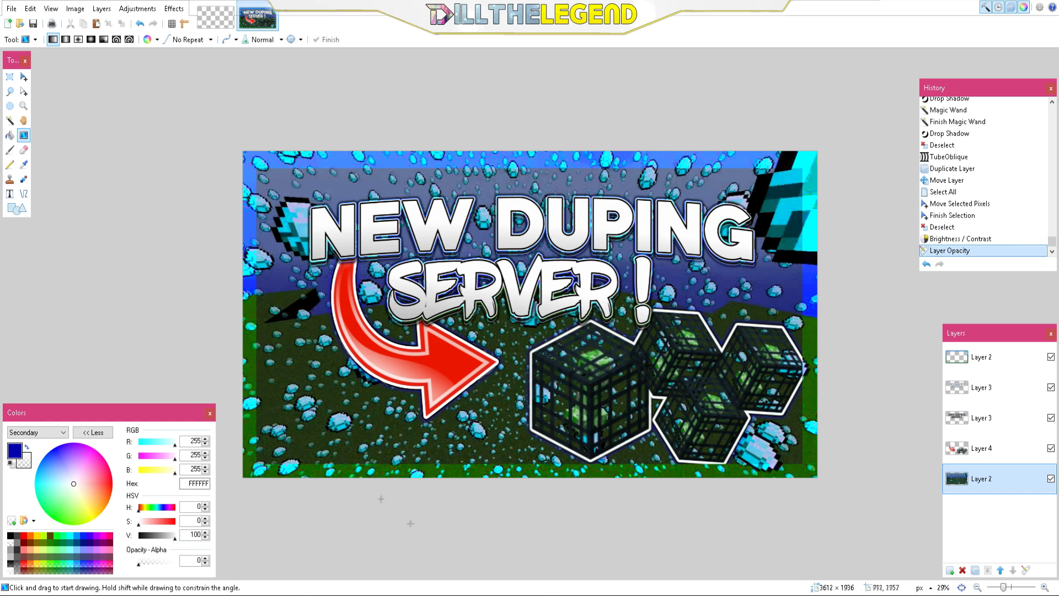
pyautogui.moveTo(506, 575); pyautogui.dragTo(511, 331)
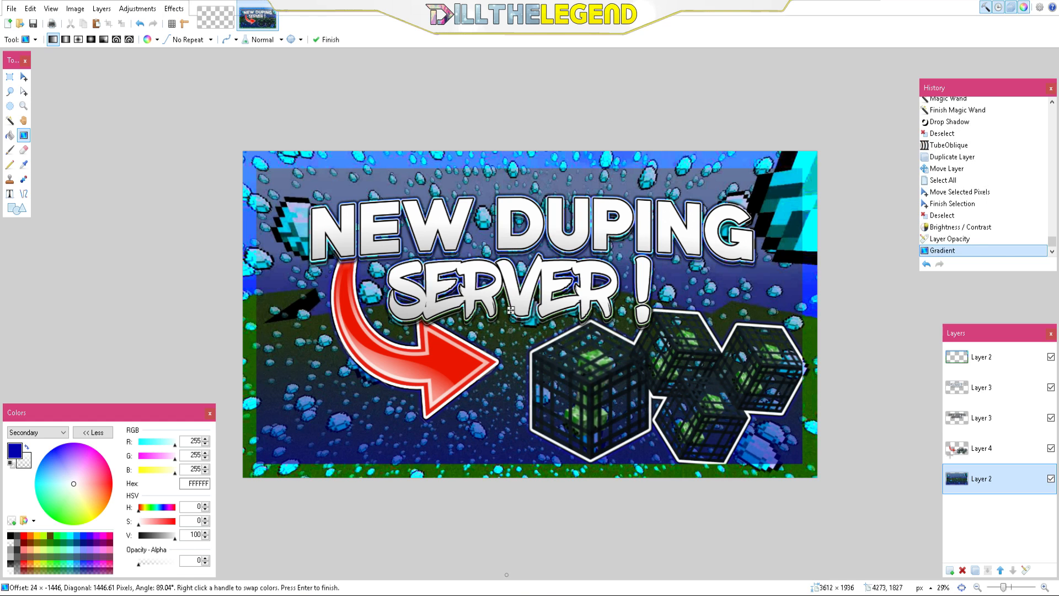
# Select the area inside the border on the topmost layer, apply a blue Drop Shadow with widening radius 24, blur 24 and opacity 255, and deselect
pyautogui.click(979, 364)
pyautogui.click(10, 120)
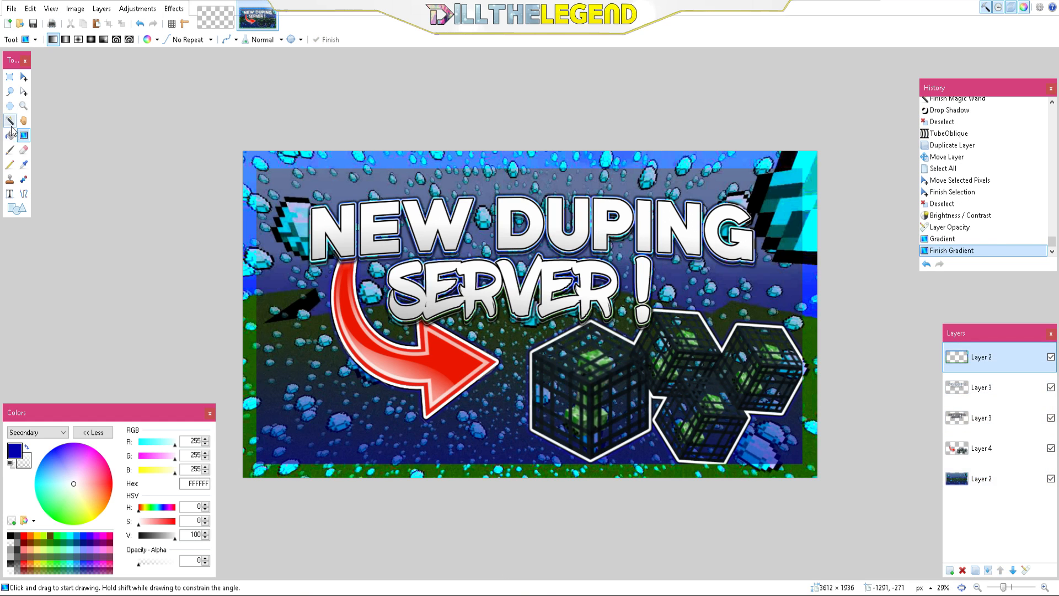
pyautogui.click(436, 323)
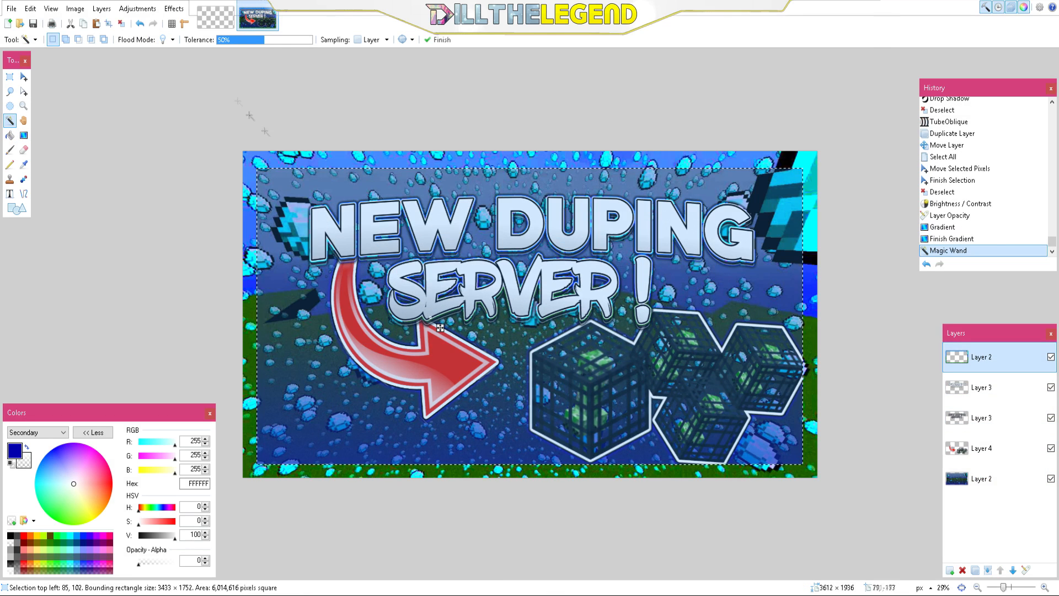
pyautogui.click(175, 10)
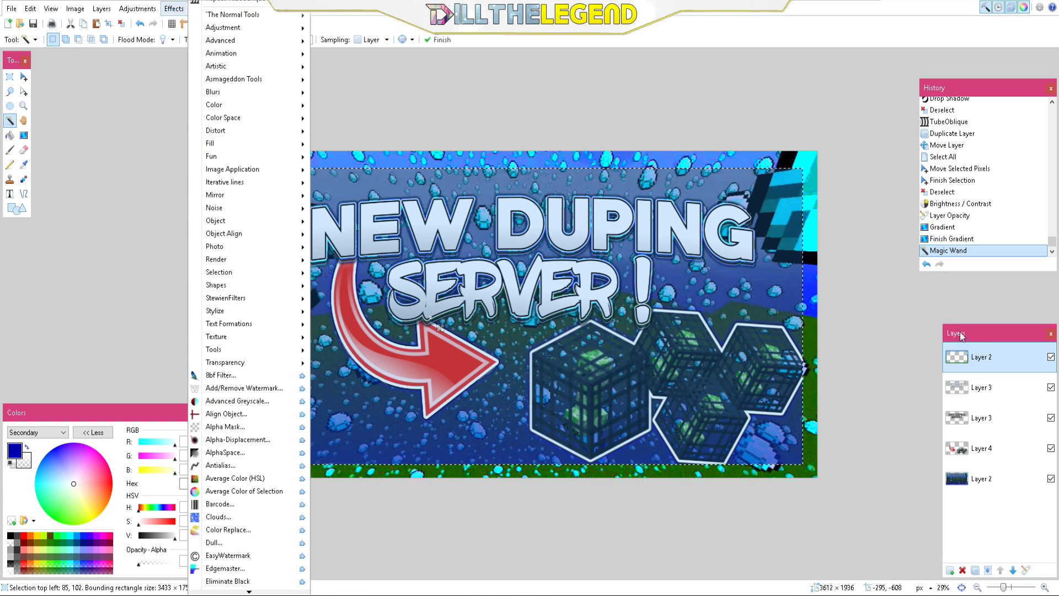
pyautogui.moveTo(265, 221)
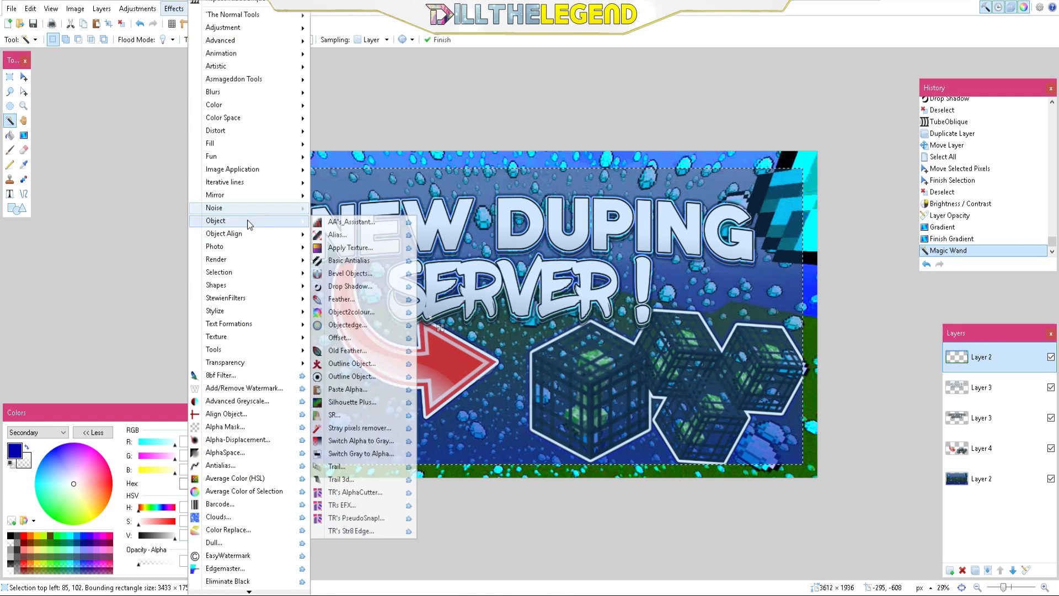
pyautogui.click(338, 286)
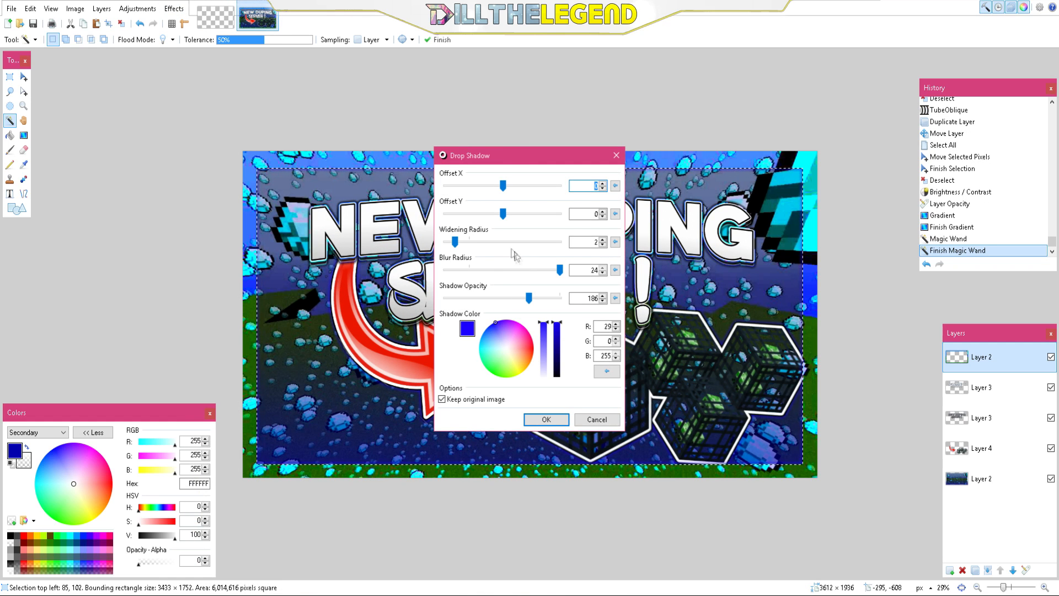
pyautogui.moveTo(454, 242); pyautogui.dragTo(751, 226)
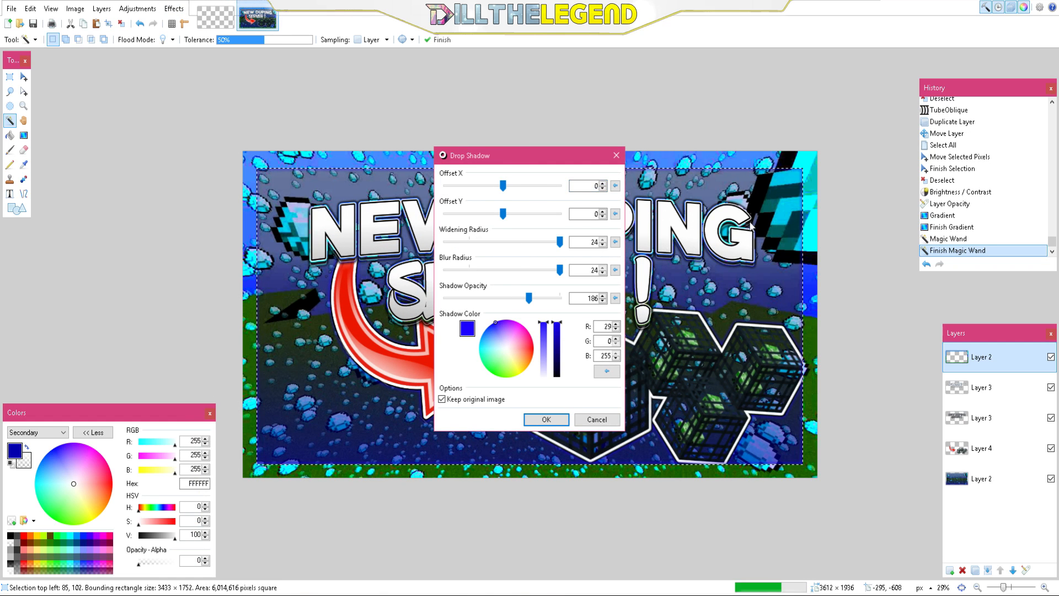
pyautogui.moveTo(528, 298); pyautogui.dragTo(682, 298)
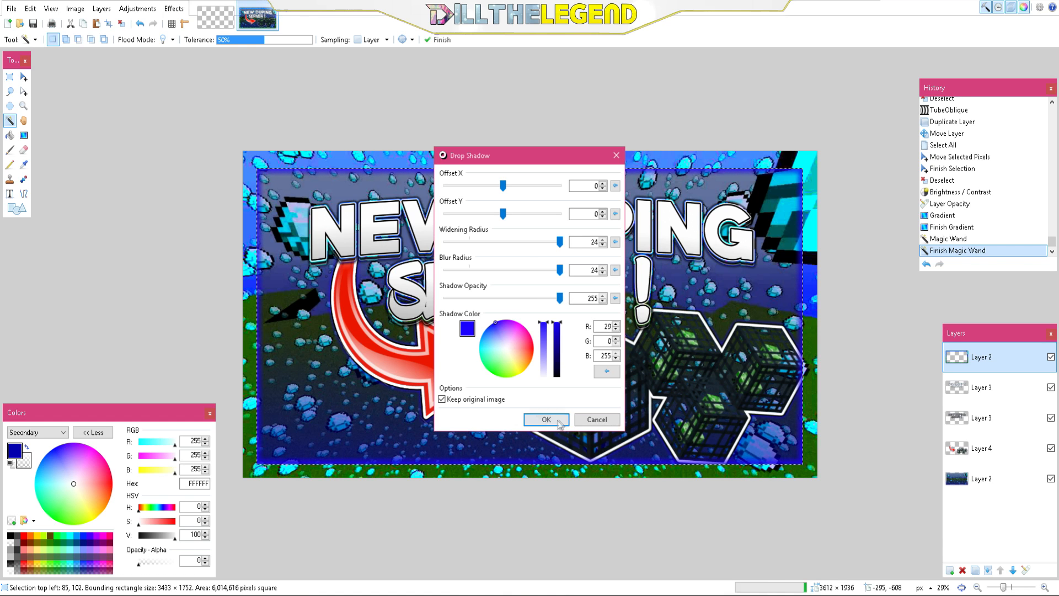
pyautogui.click(560, 422)
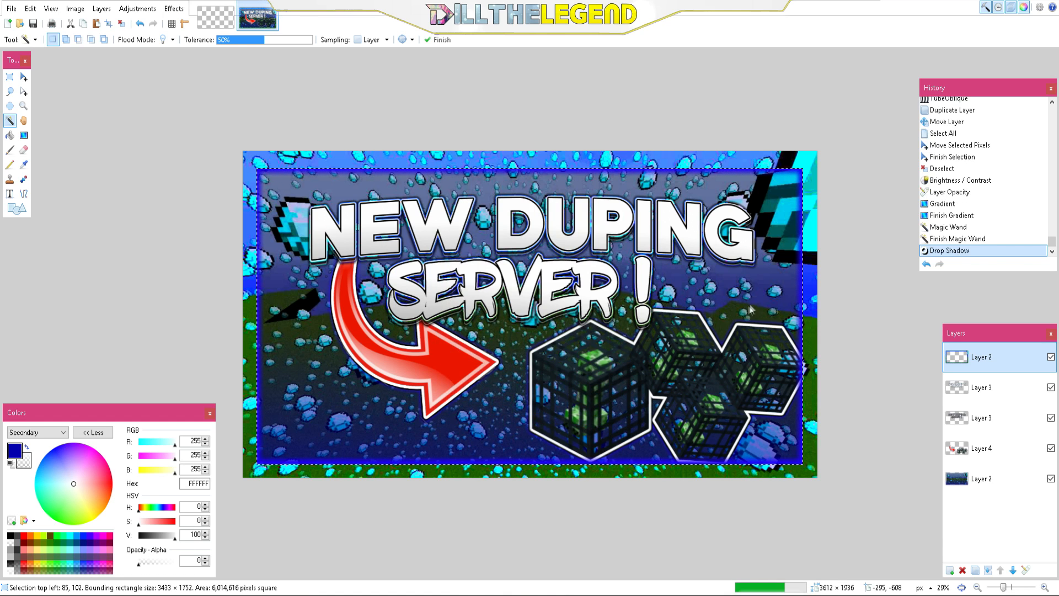
pyautogui.hotkey('ctrl', 'd')
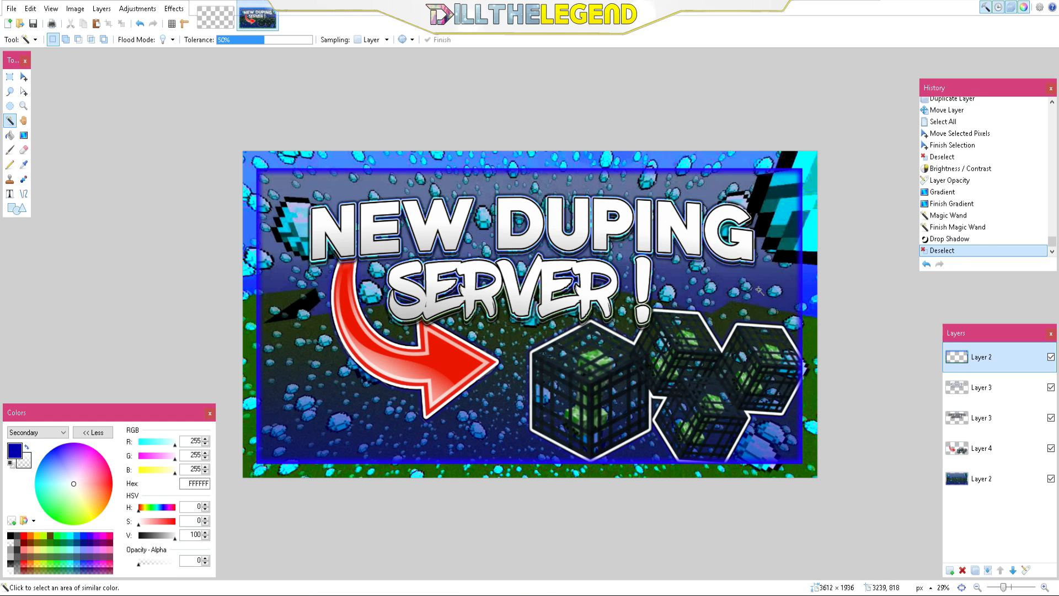